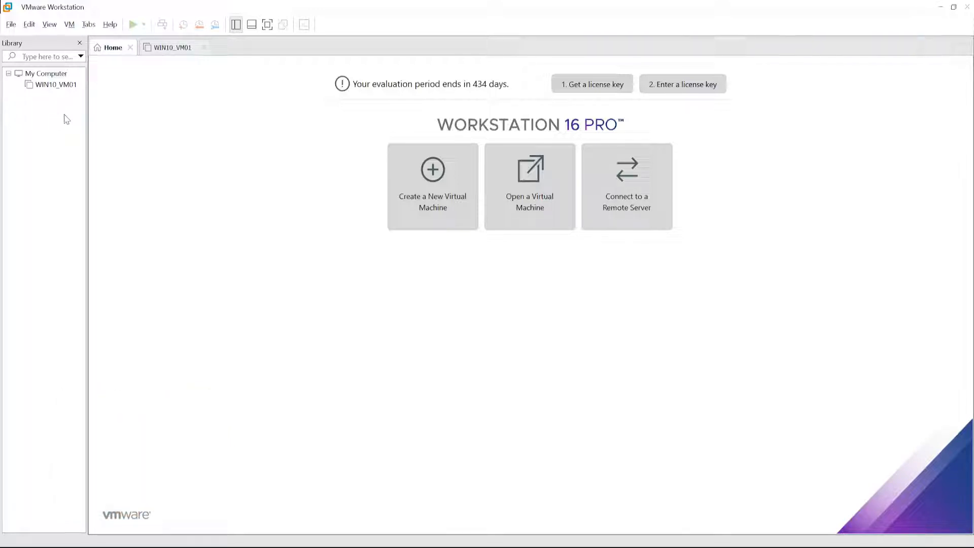
# - Set WIN10_VM01's CD/DVD drive to use the Win10_21H2_English_x64 ISO image and save the virtual machine settings
pyautogui.click(42, 88)
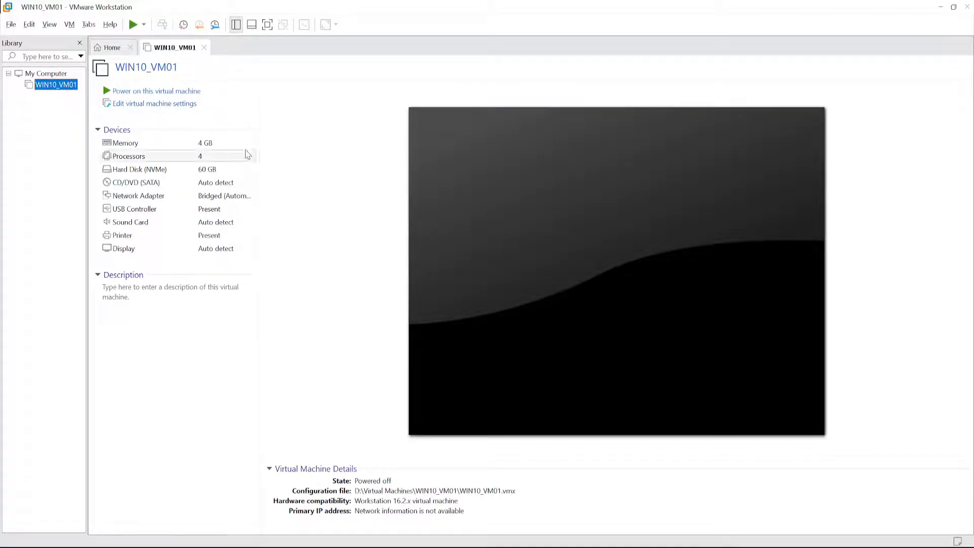
pyautogui.click(156, 105)
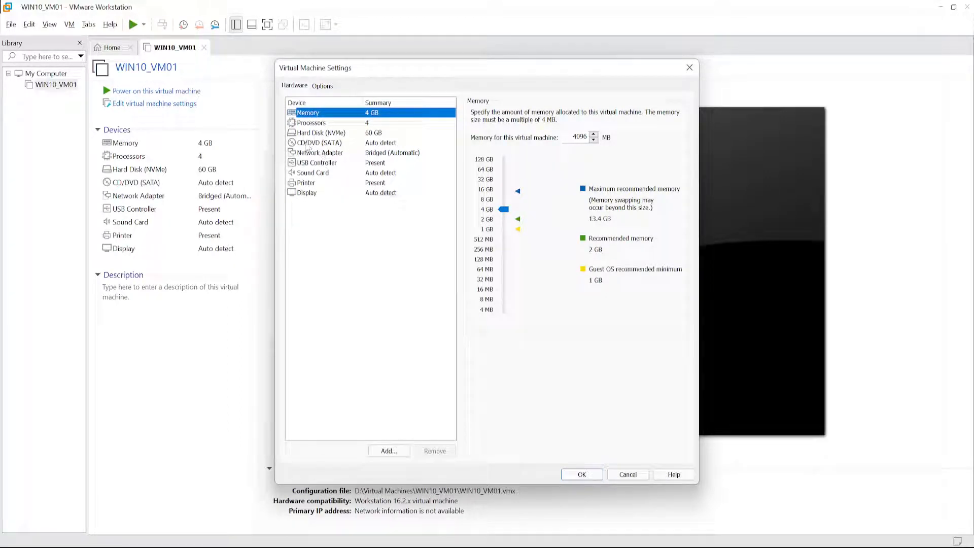
pyautogui.click(309, 144)
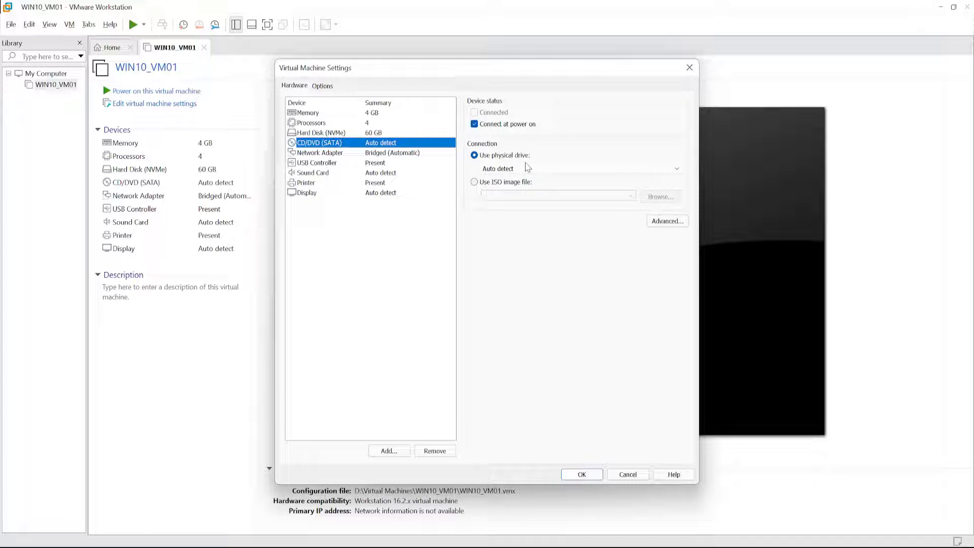
pyautogui.click(475, 183)
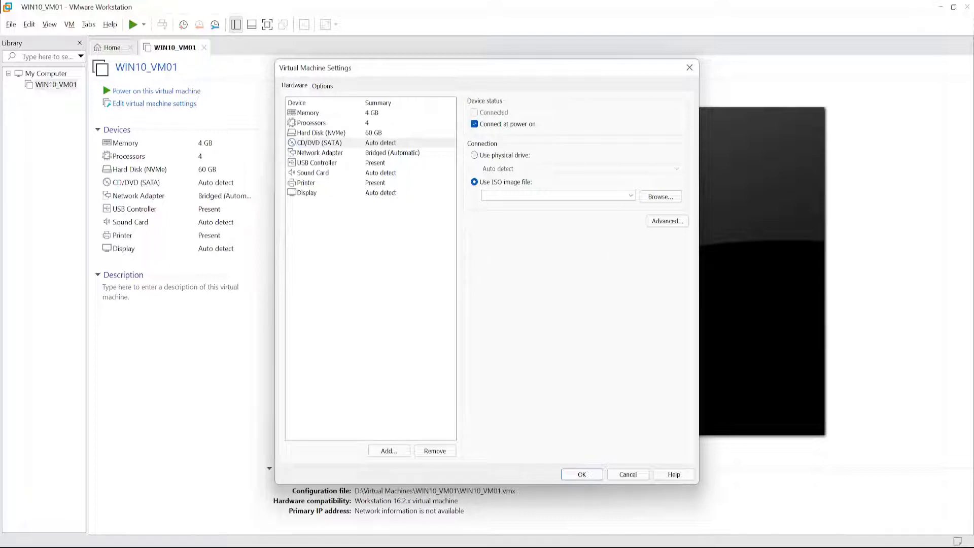
pyautogui.click(660, 196)
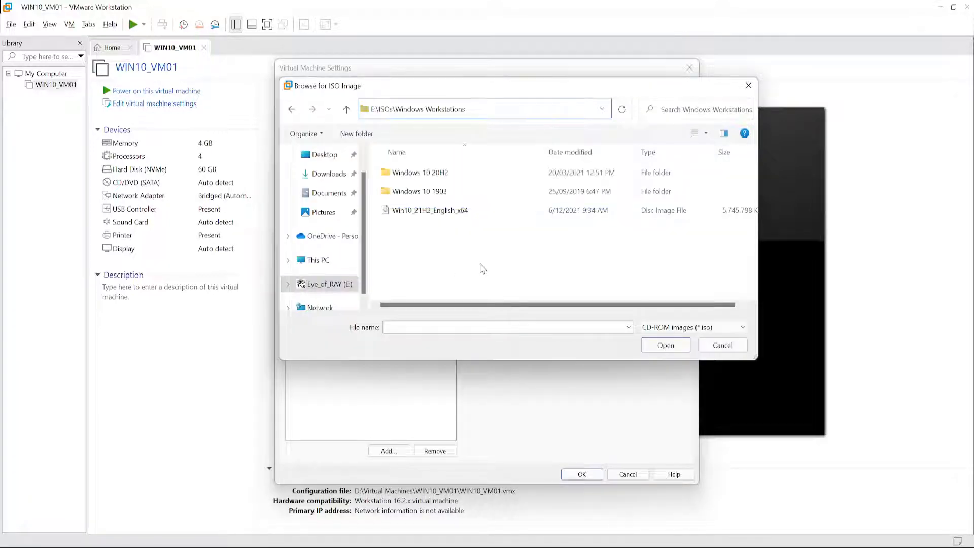
pyautogui.click(421, 211)
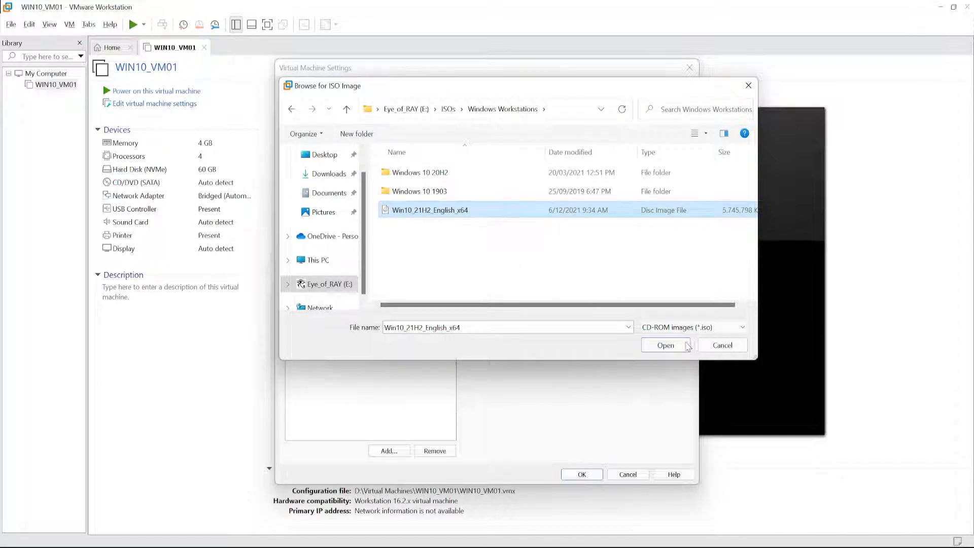
pyautogui.click(673, 346)
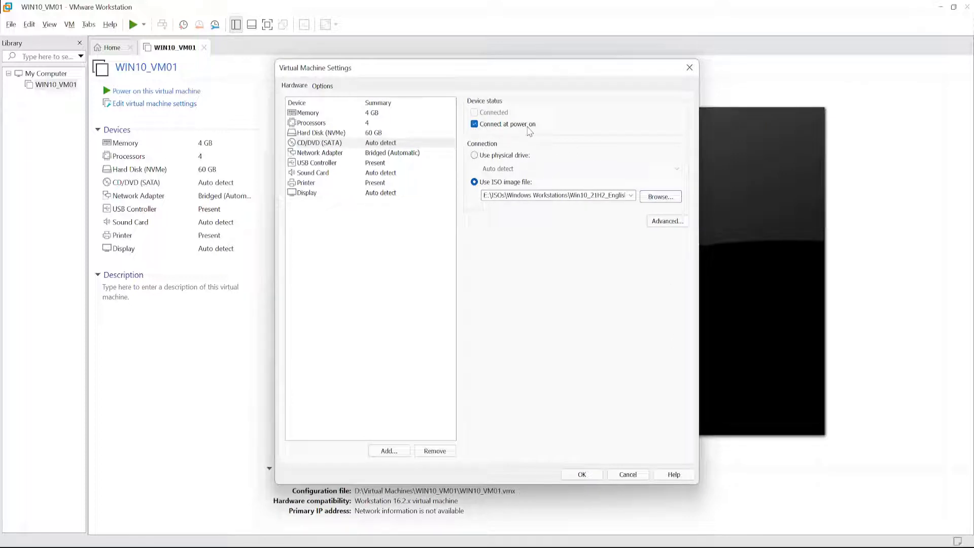
pyautogui.click(317, 153)
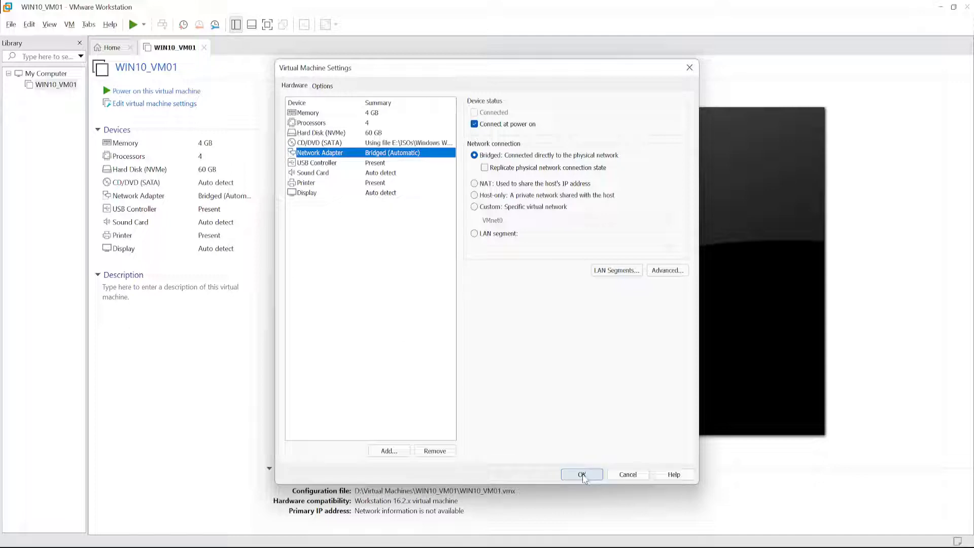
pyautogui.click(582, 475)
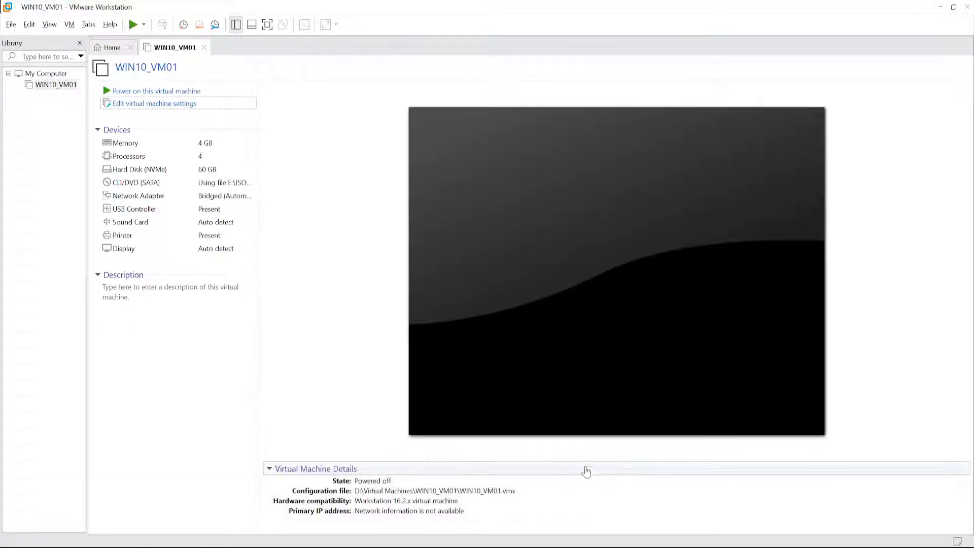
# - Power on WIN10_VM01, dismiss the removable devices hint and boot from the CD/DVD image
pyautogui.click(158, 91)
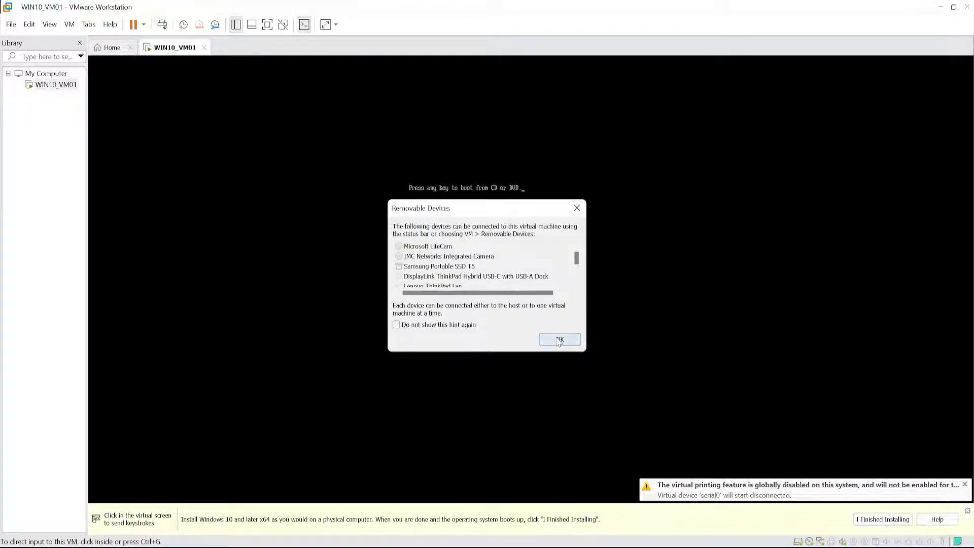
pyautogui.click(558, 339)
pyautogui.click(549, 323)
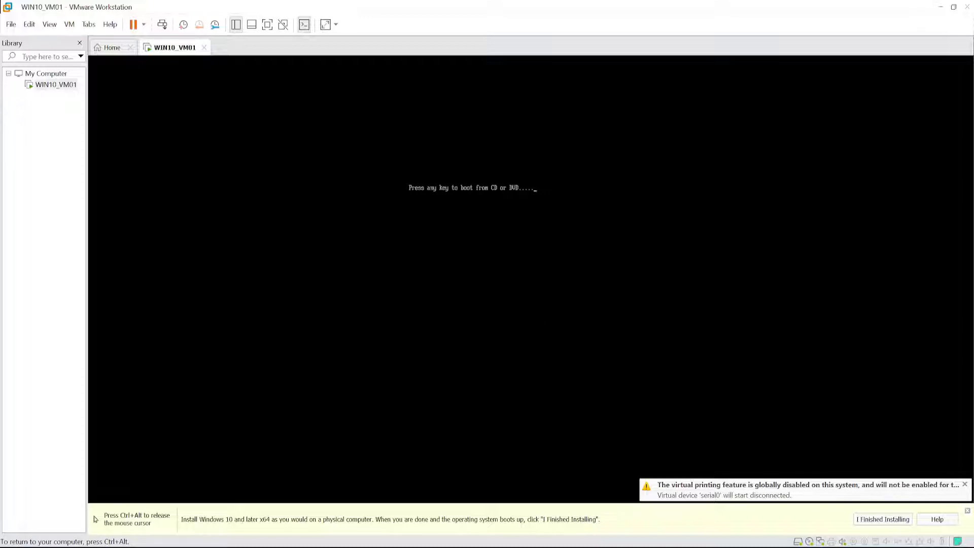
pyautogui.press('Return')
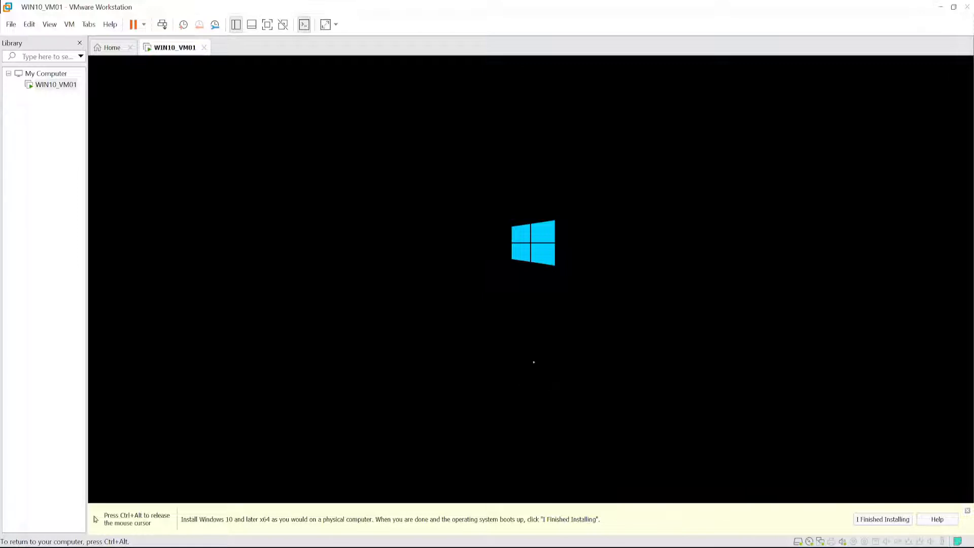
# - Power off WIN10_VM01 while Windows Setup is showing and confirm the power-off
pyautogui.rightClick(43, 85)
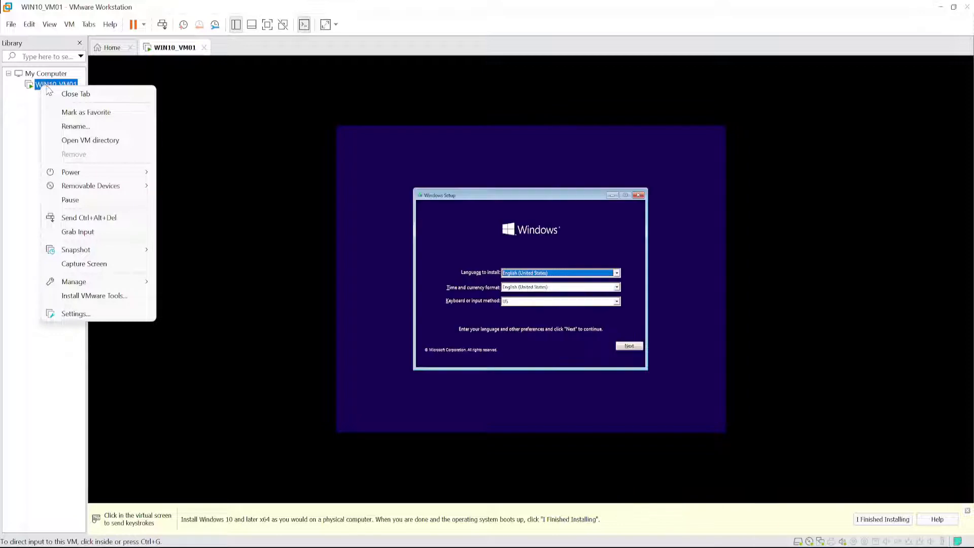
pyautogui.moveTo(77, 175)
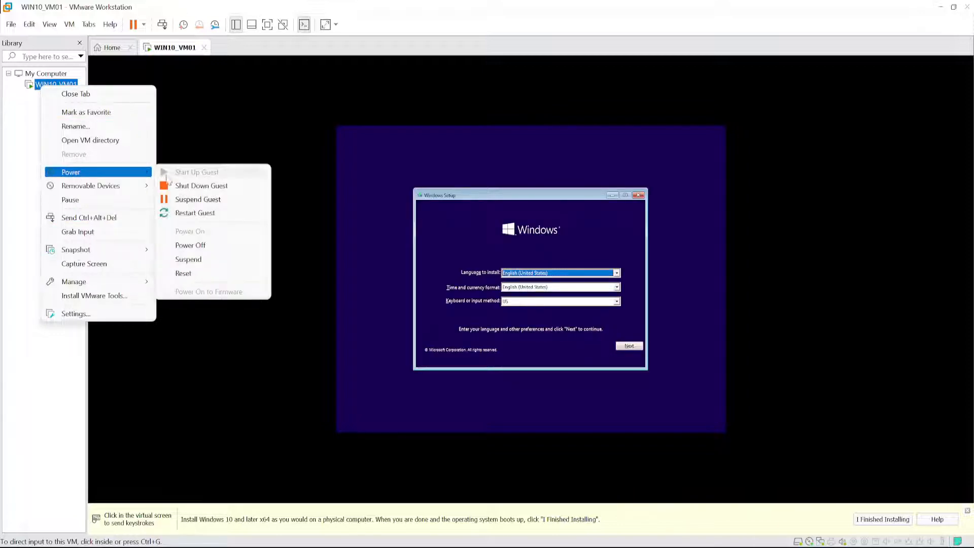
pyautogui.click(197, 246)
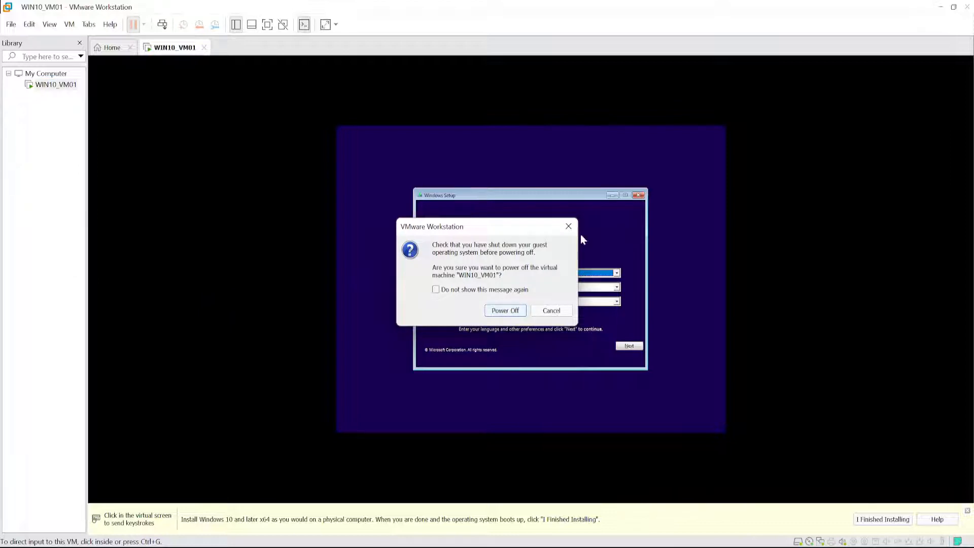
pyautogui.click(436, 290)
pyautogui.click(436, 289)
pyautogui.click(505, 310)
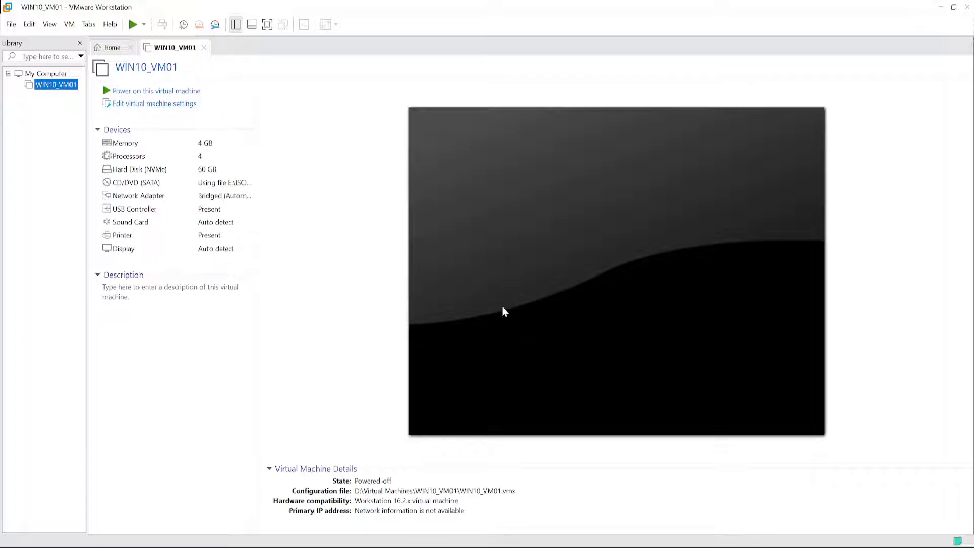
# - Power on WIN10_VM01 again without answering the disc boot prompt and dismiss the removable devices hint
pyautogui.click(147, 91)
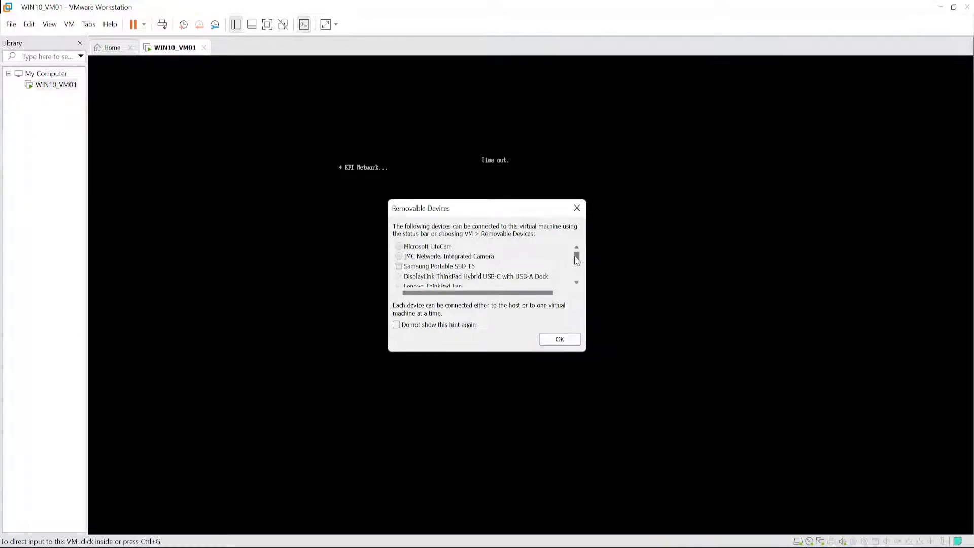
pyautogui.moveTo(575, 256)
pyautogui.mouseDown()
pyautogui.moveTo(576, 275)
pyautogui.moveTo(575, 255)
pyautogui.mouseUp()
pyautogui.click(560, 340)
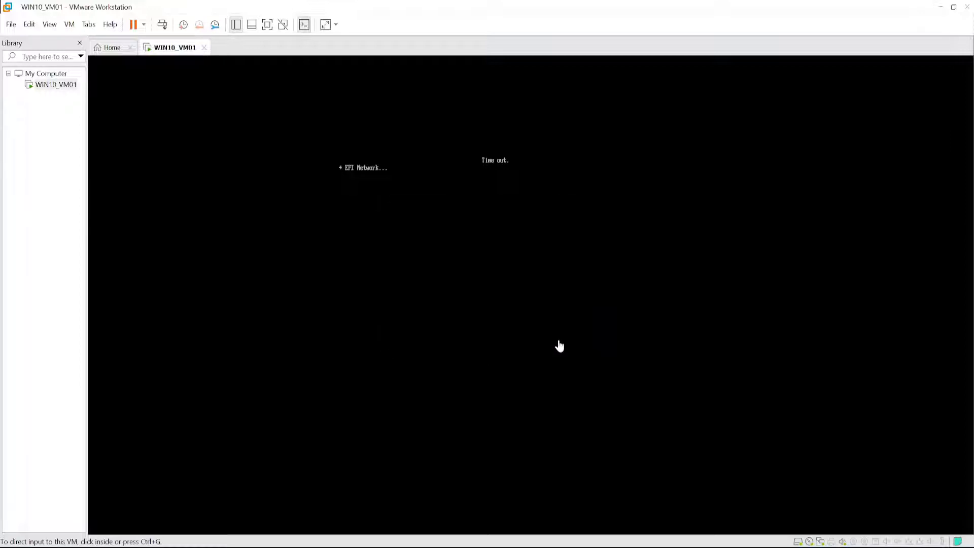
# - Power off WIN10_VM01 from the EFI network boot screen and confirm the power-off
pyautogui.rightClick(51, 86)
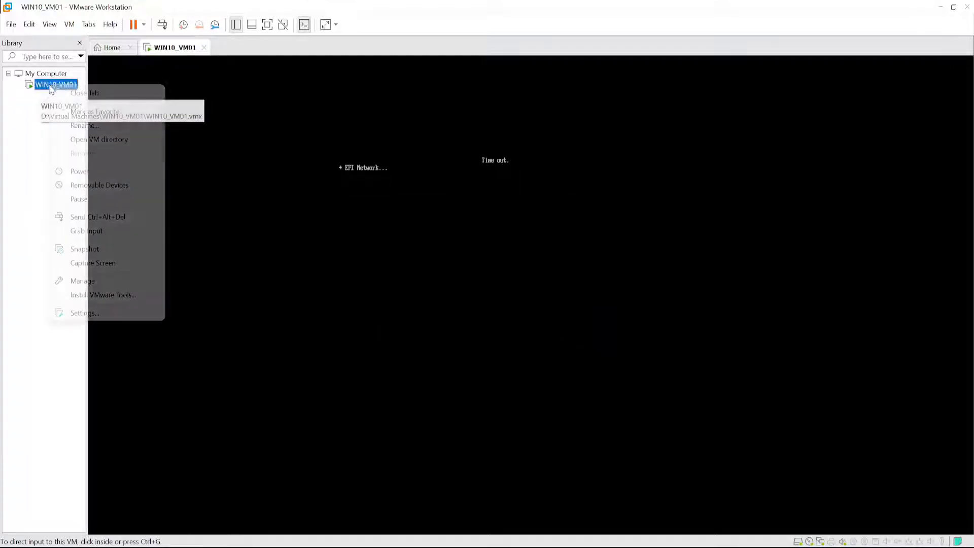
pyautogui.moveTo(85, 175)
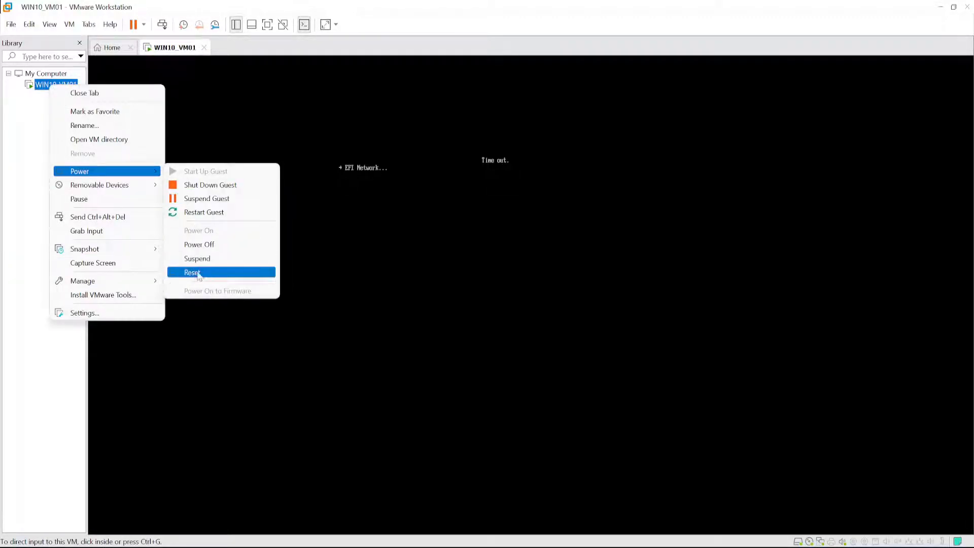
pyautogui.click(199, 244)
pyautogui.click(497, 311)
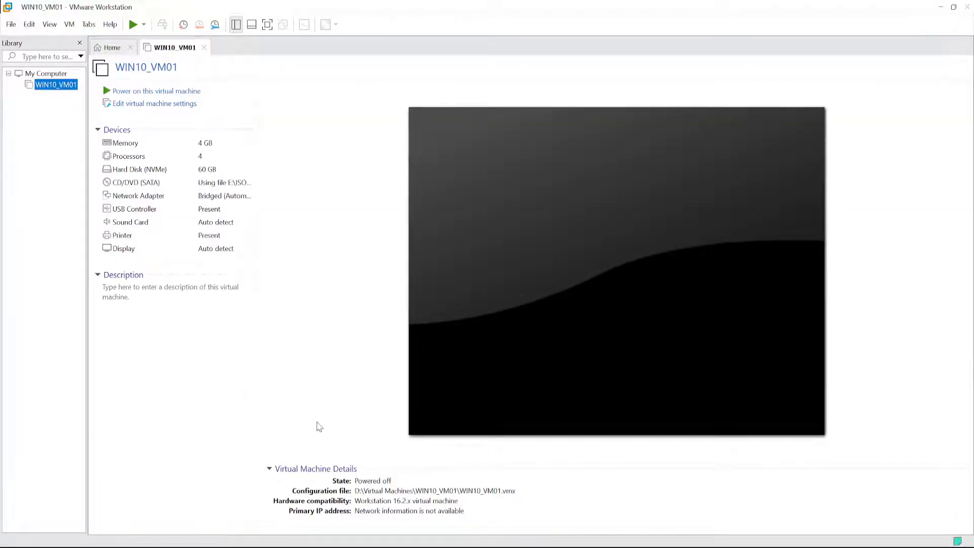
# - Power on WIN10_VM01 and boot it from the Windows 10 CD/DVD image into Windows Setup
pyautogui.click(160, 92)
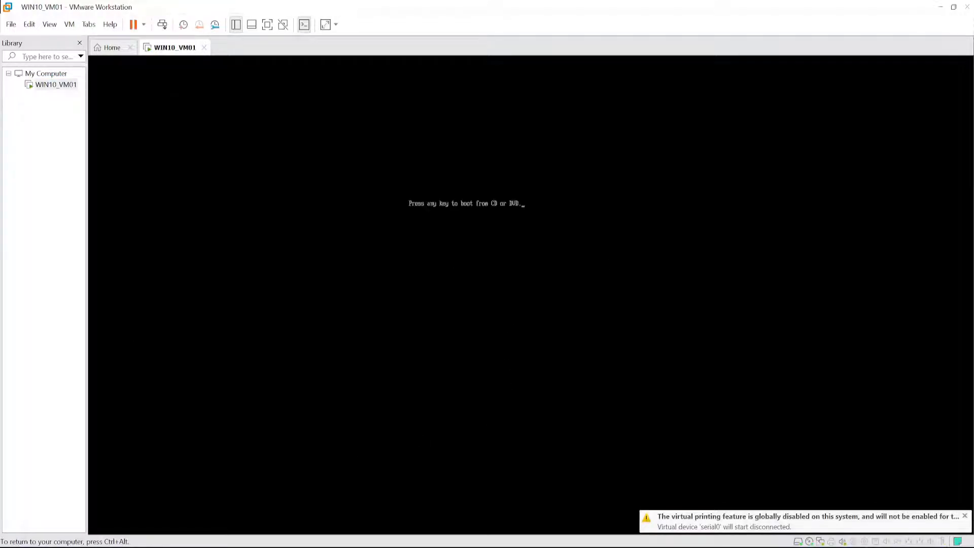
pyautogui.press('Return')
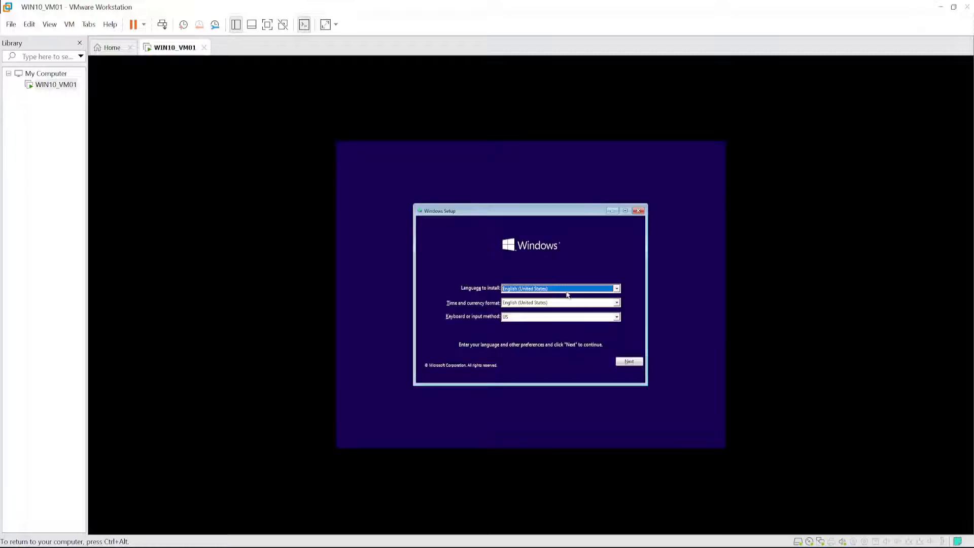
# - Set the time and currency format to English (Australia) in Windows Setup and start the installation
pyautogui.click(617, 304)
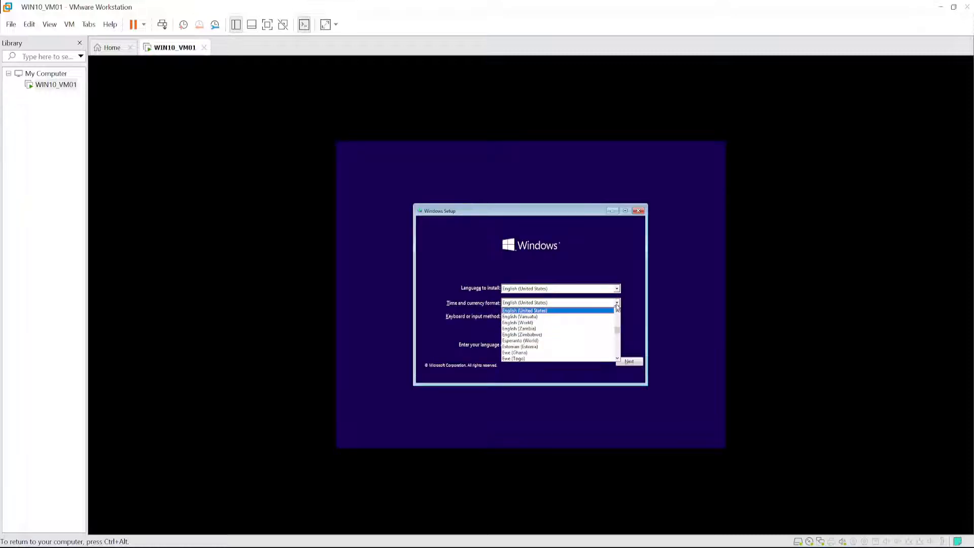
pyautogui.moveTo(623, 334); pyautogui.dragTo(620, 329)
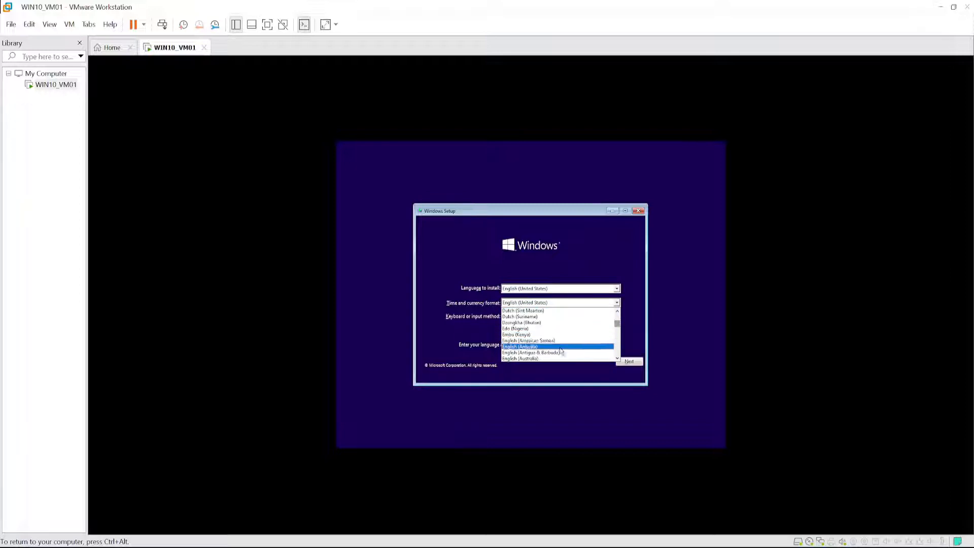
pyautogui.click(541, 359)
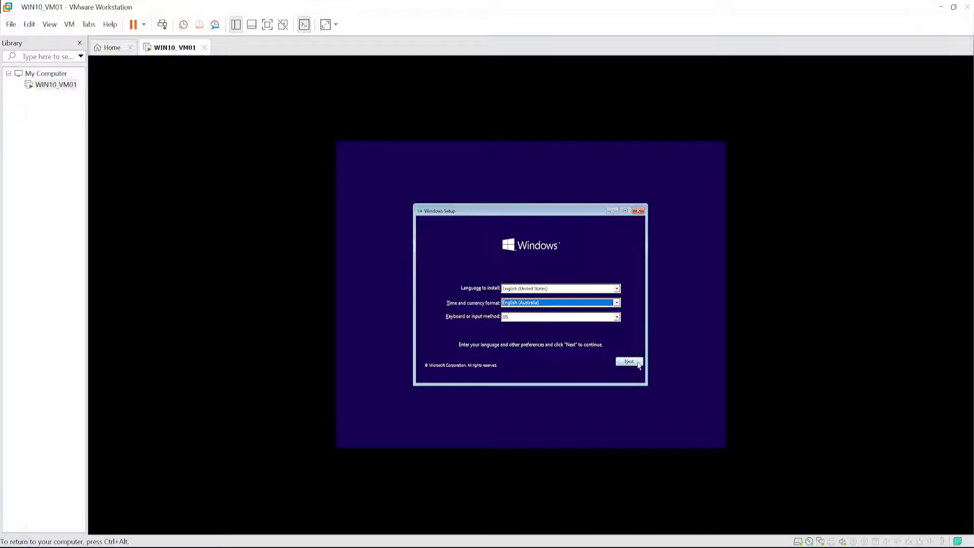
pyautogui.click(629, 361)
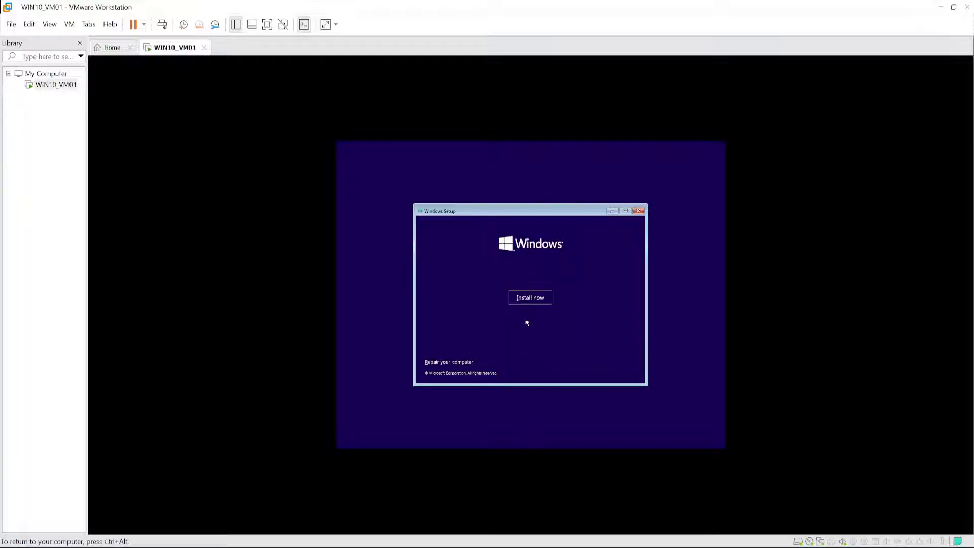
pyautogui.click(530, 299)
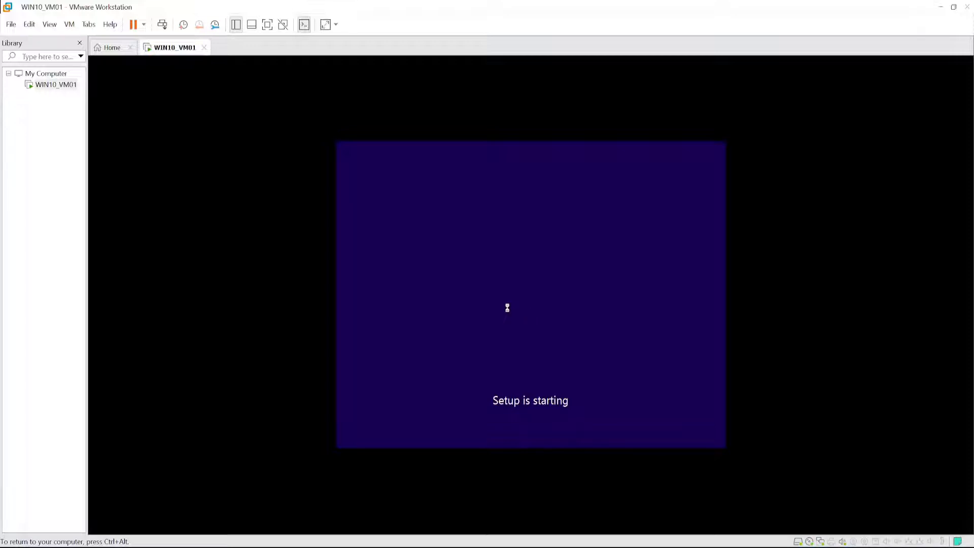
# - Skip Windows activation by choosing the option for not having a product key
pyautogui.hotkey('ctrl', 'alt')
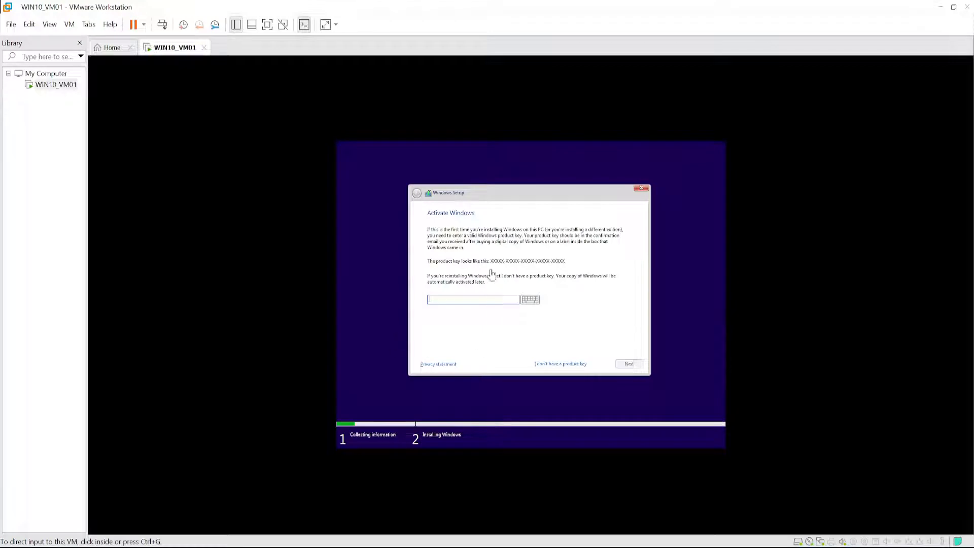
pyautogui.click(546, 367)
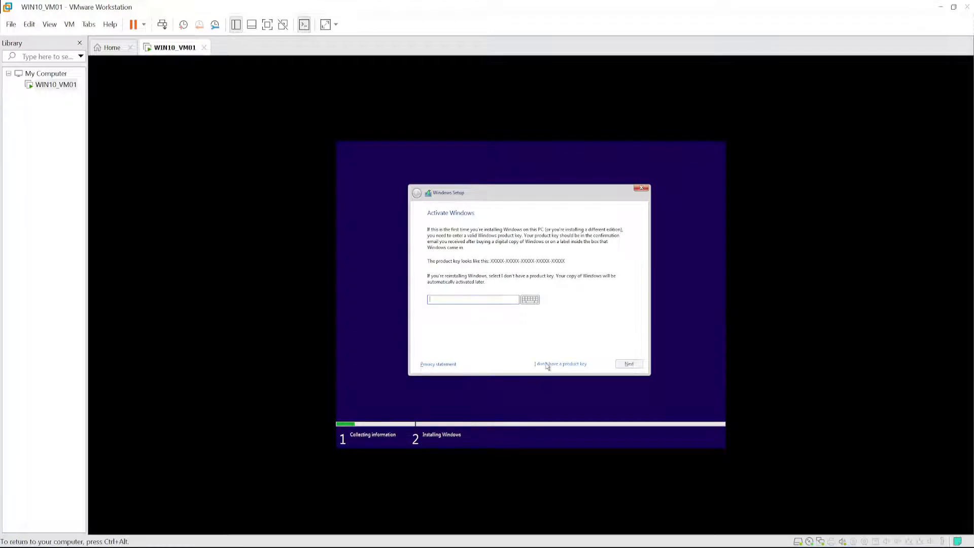
pyautogui.click(574, 365)
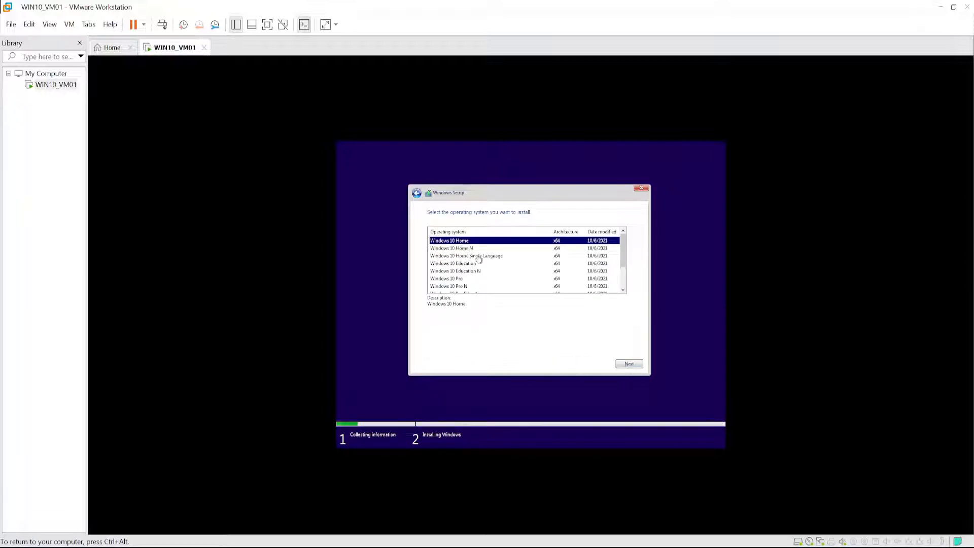
# - Choose Windows 10 Pro x64 as the operating system to install and continue to the license terms
pyautogui.moveTo(623, 245)
pyautogui.mouseDown()
pyautogui.moveTo(622, 264)
pyautogui.moveTo(623, 241)
pyautogui.mouseUp()
pyautogui.moveTo(623, 252); pyautogui.dragTo(630, 278)
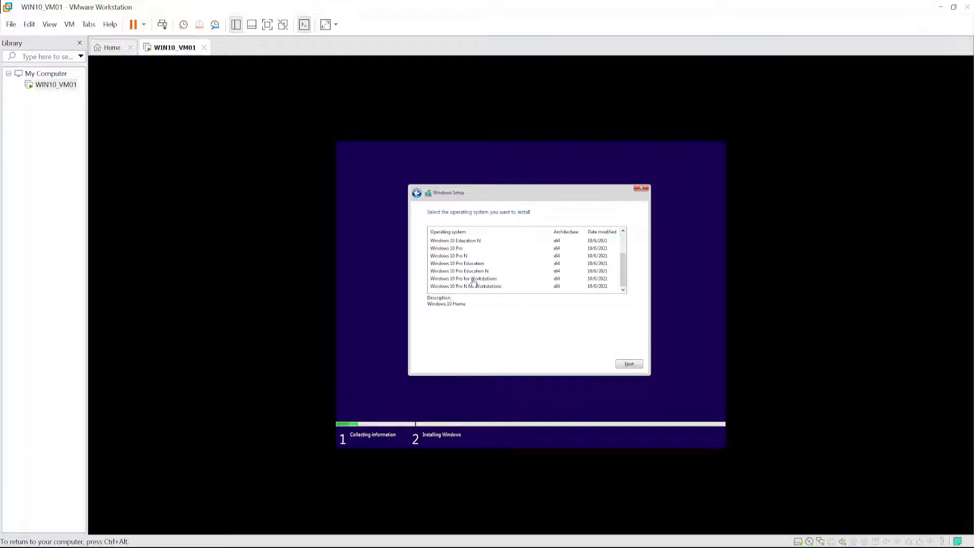
pyautogui.click(438, 249)
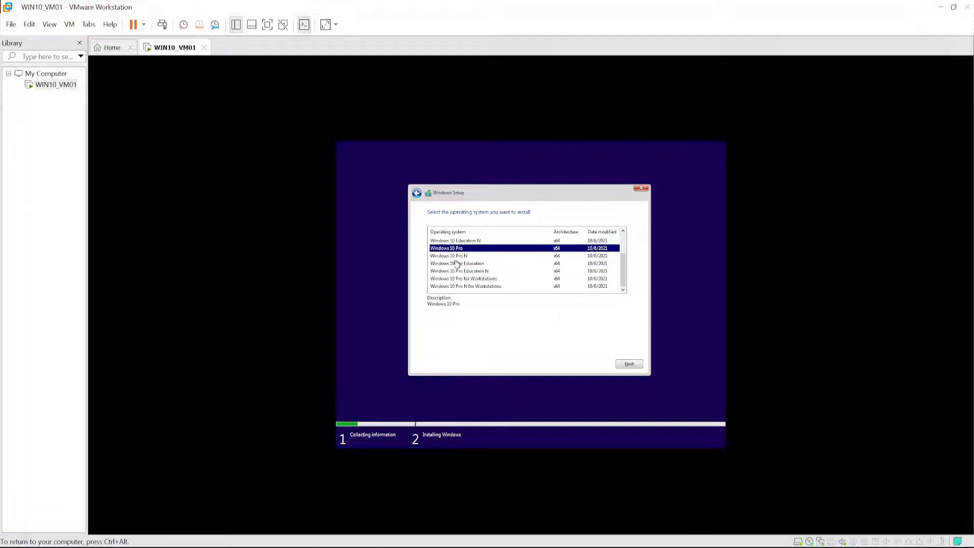
pyautogui.click(629, 365)
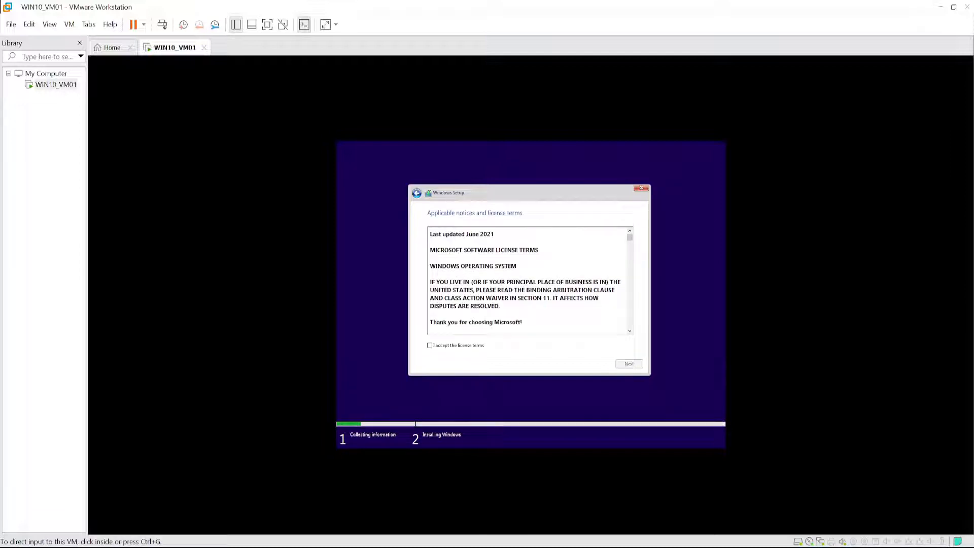
# - Accept the license terms and choose the Custom: Install Windows only (advanced) installation type
pyautogui.click(430, 346)
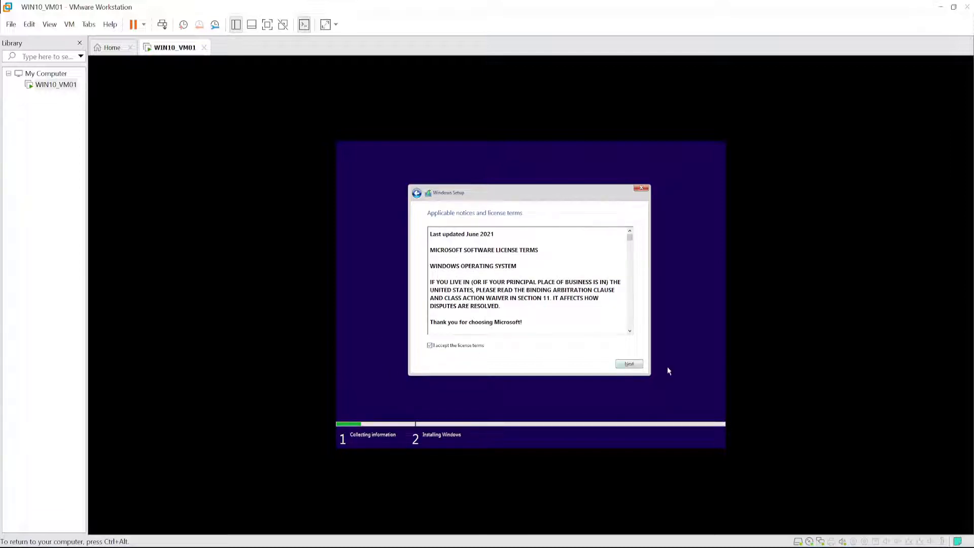
pyautogui.moveTo(629, 238); pyautogui.dragTo(630, 327)
pyautogui.click(629, 364)
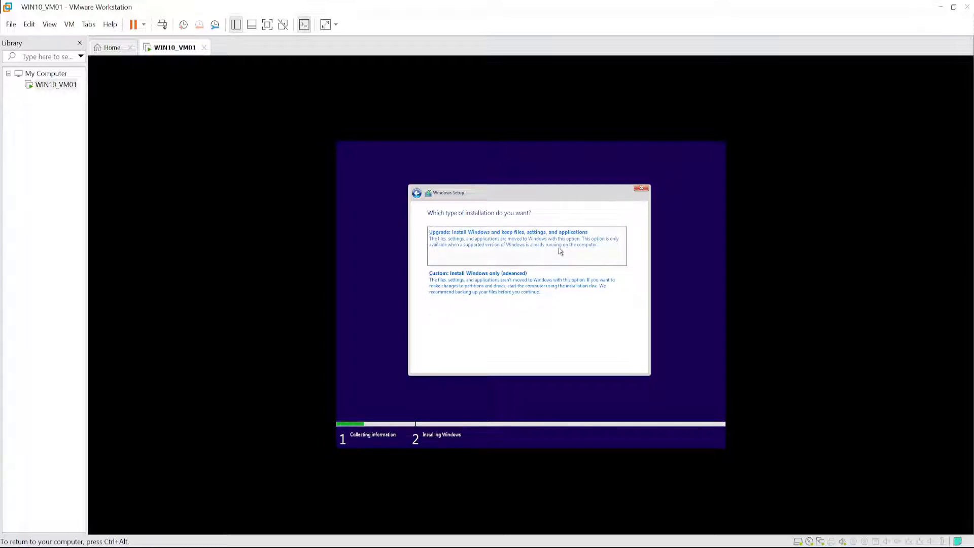
pyautogui.click(466, 283)
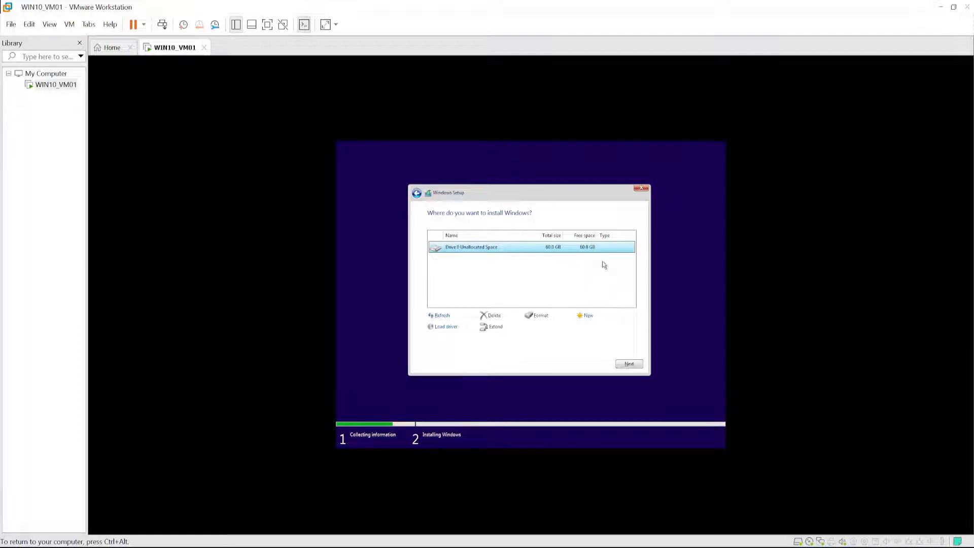
# - Create a partition from all of Drive 0's unallocated space and start installing Windows on the new primary partition
pyautogui.hotkey('ctrl', 'alt')
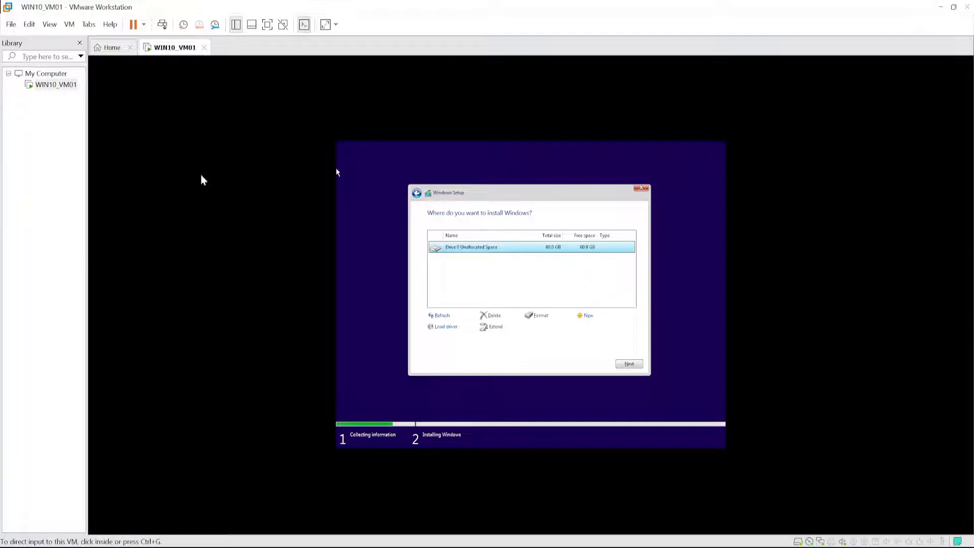
pyautogui.click(201, 180)
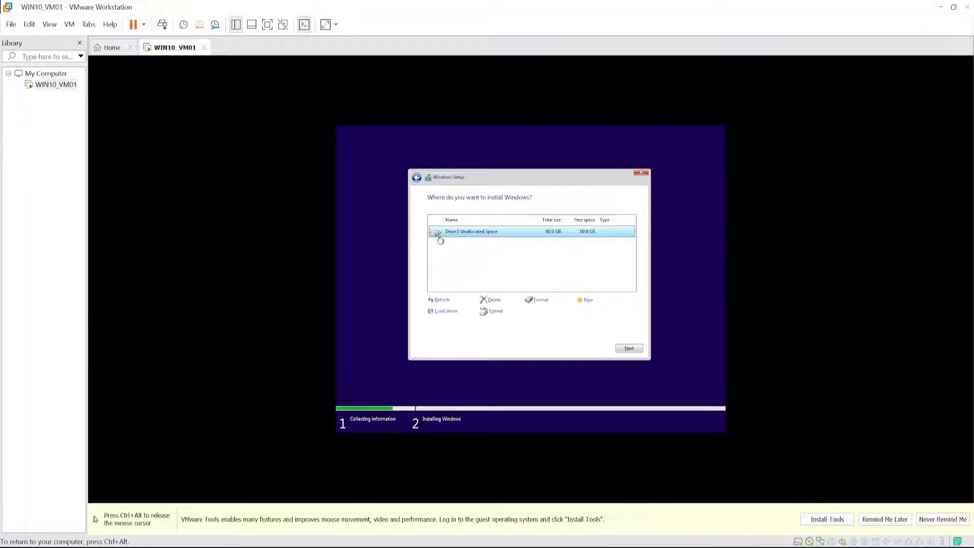
pyautogui.click(584, 300)
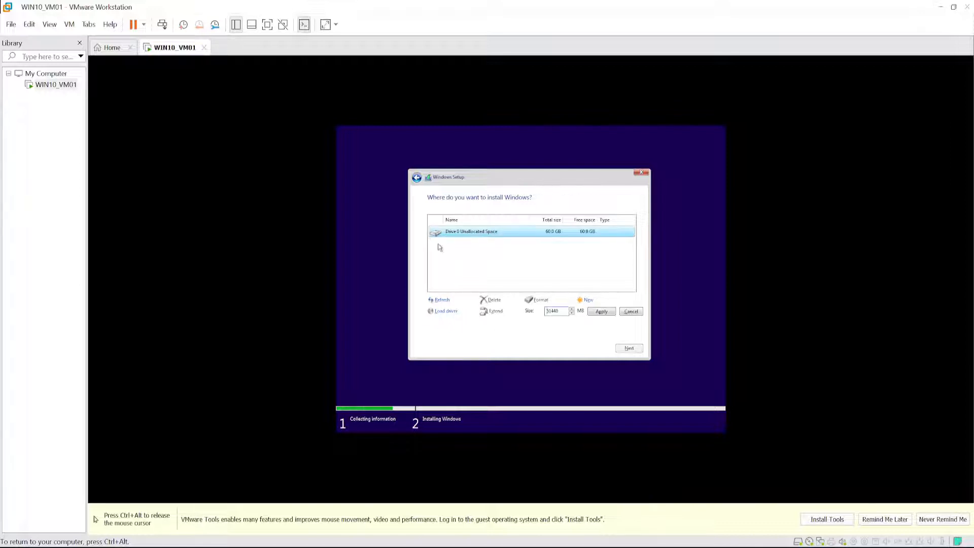
pyautogui.click(601, 311)
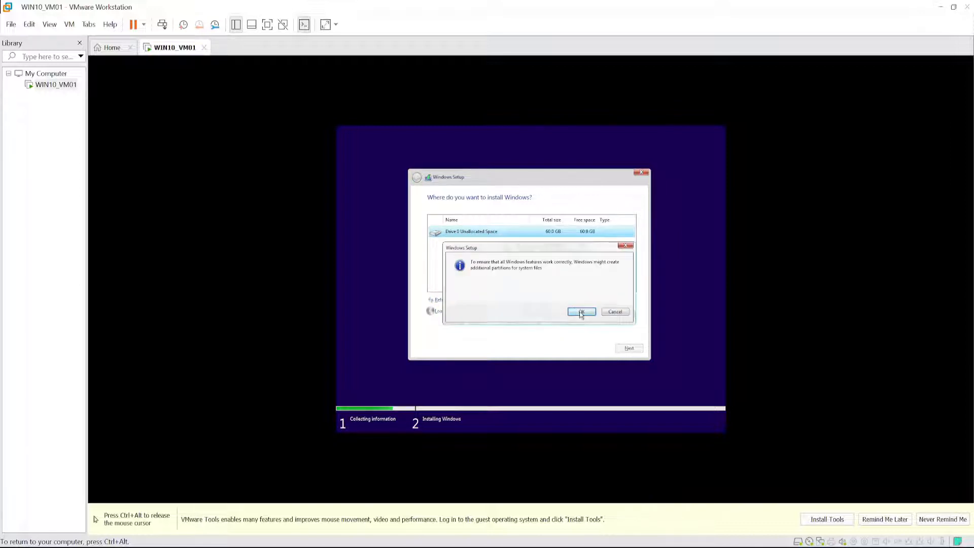
pyautogui.click(581, 311)
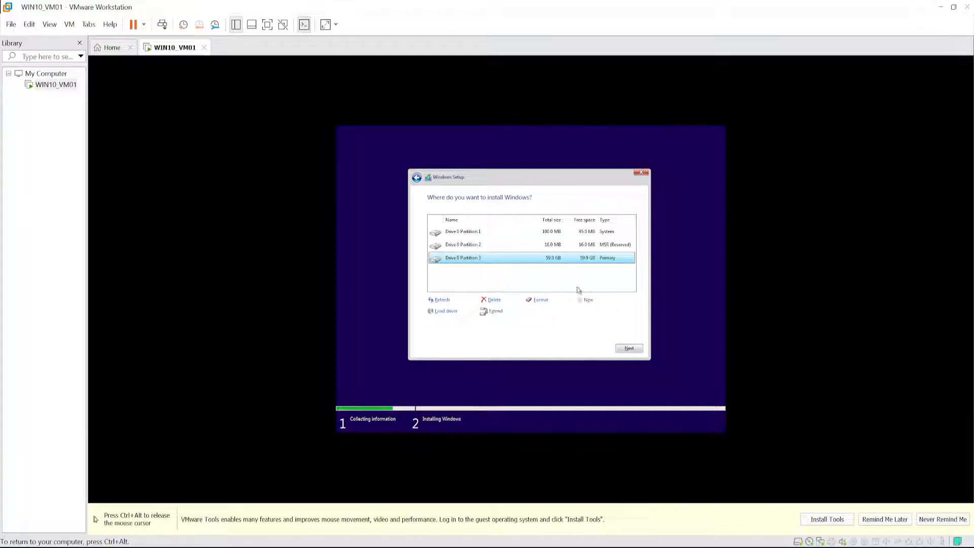
pyautogui.click(629, 349)
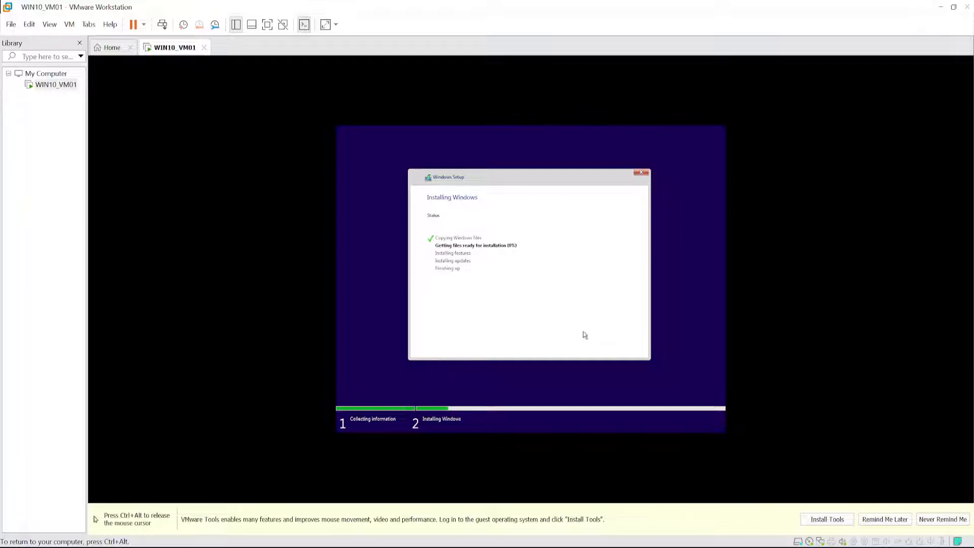
pyautogui.hotkey('ctrl', 'alt')
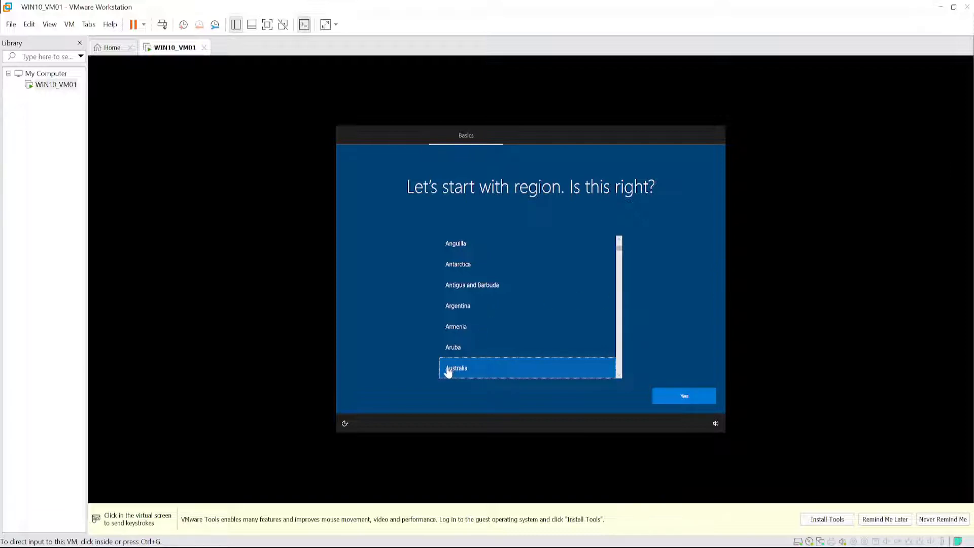
# - Set the region to Australia with the US keyboard layout and skip adding a second layout
pyautogui.click(466, 372)
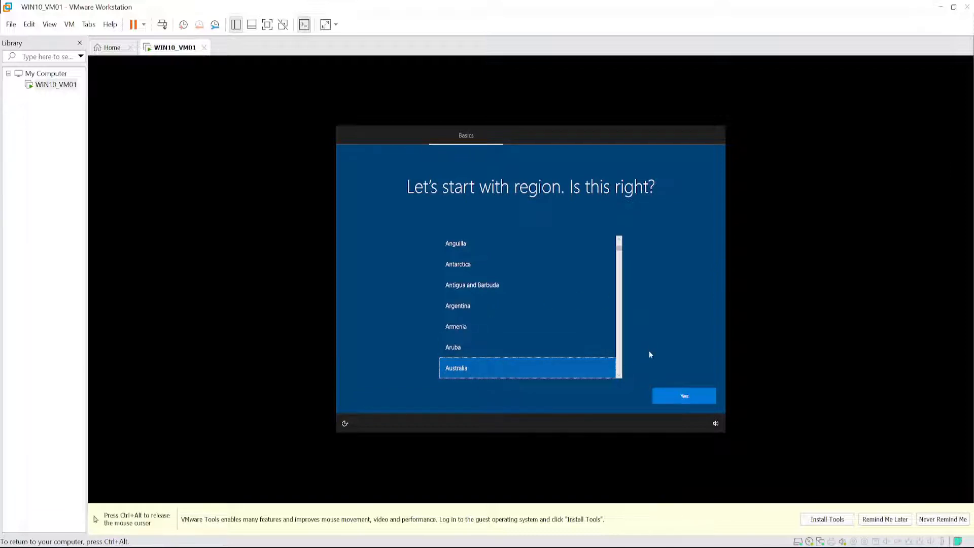
pyautogui.click(685, 397)
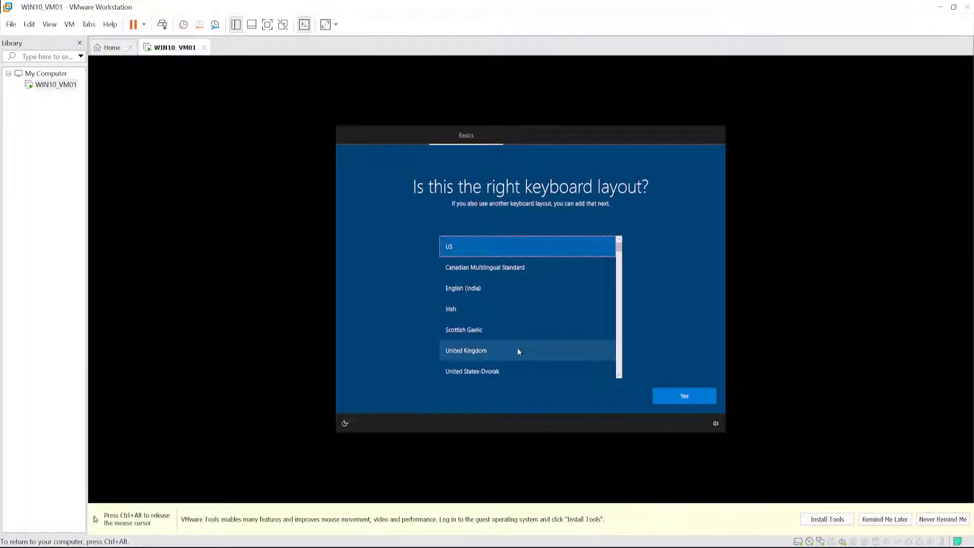
pyautogui.click(686, 397)
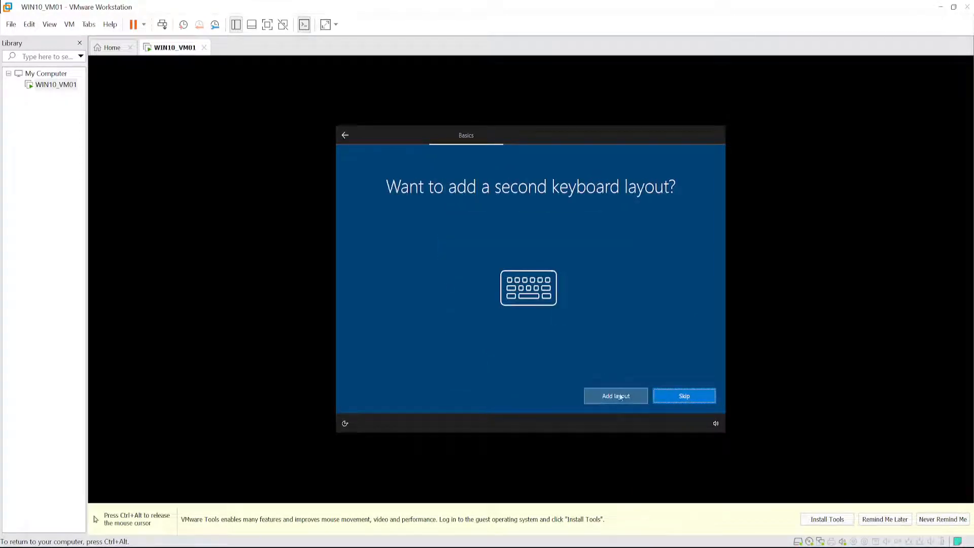
pyautogui.click(686, 397)
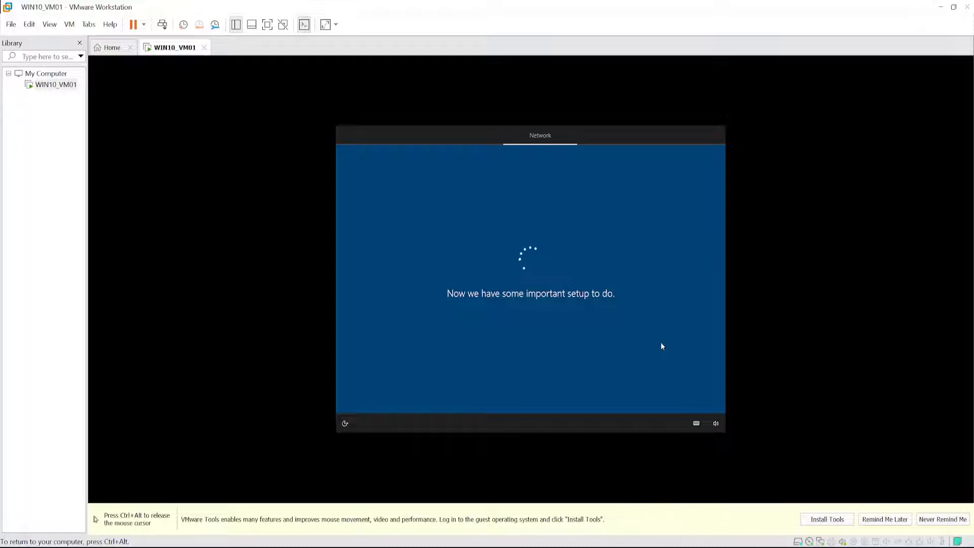
pyautogui.hotkey('ctrl', 'alt')
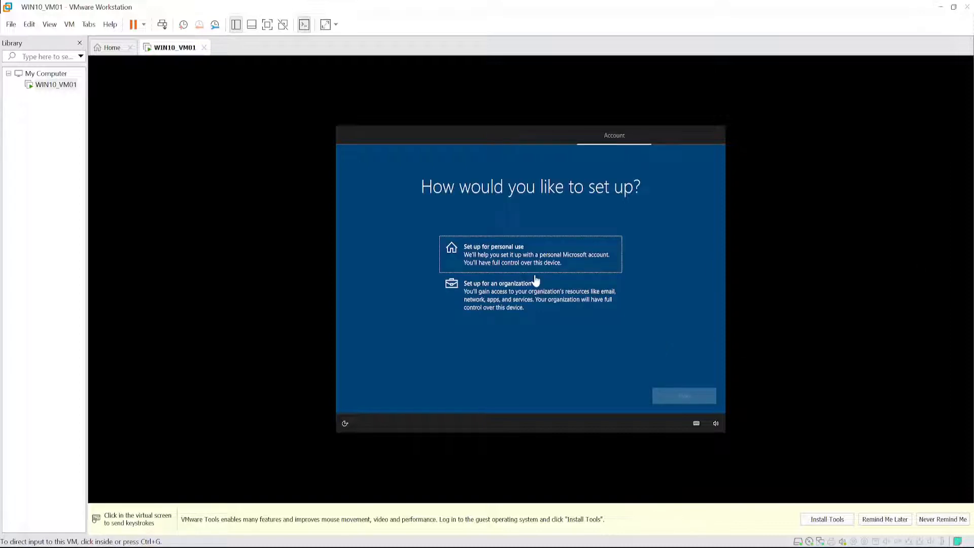
# - Set up the device for personal use with an offline account and the limited experience
pyautogui.click(540, 246)
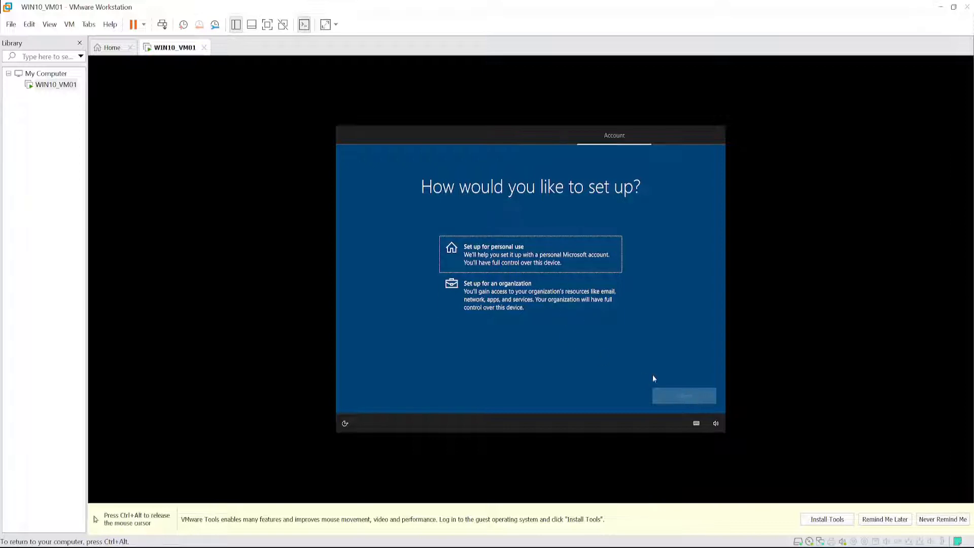
pyautogui.click(520, 261)
pyautogui.click(675, 395)
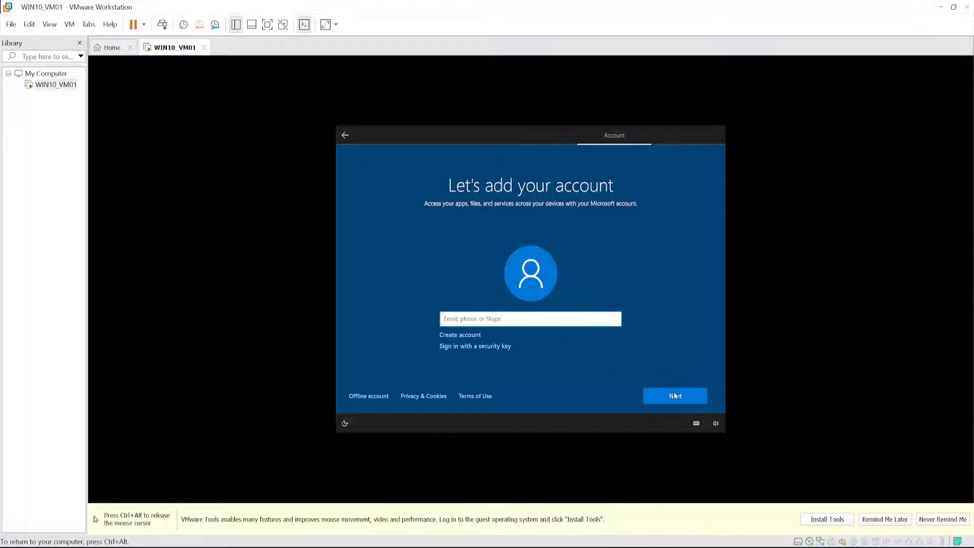
pyautogui.click(366, 398)
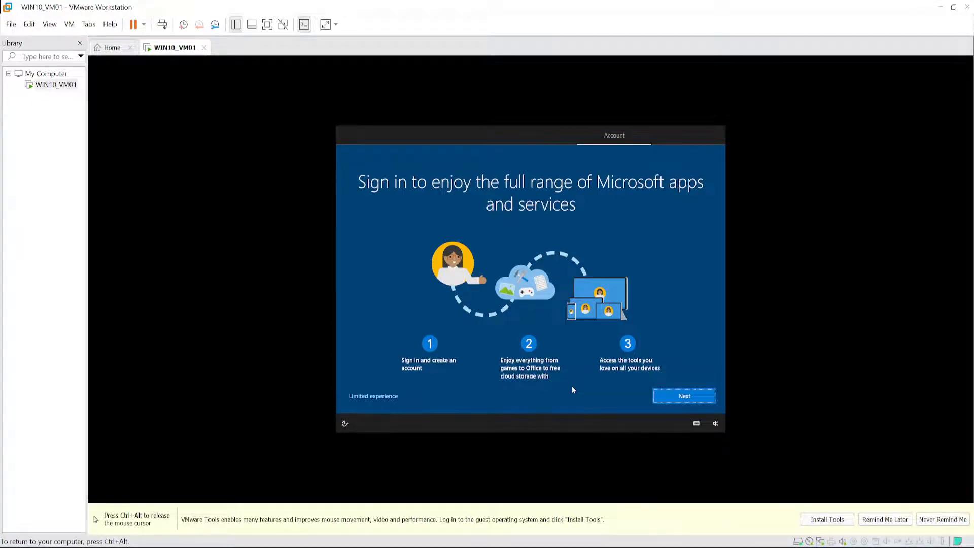
pyautogui.click(370, 401)
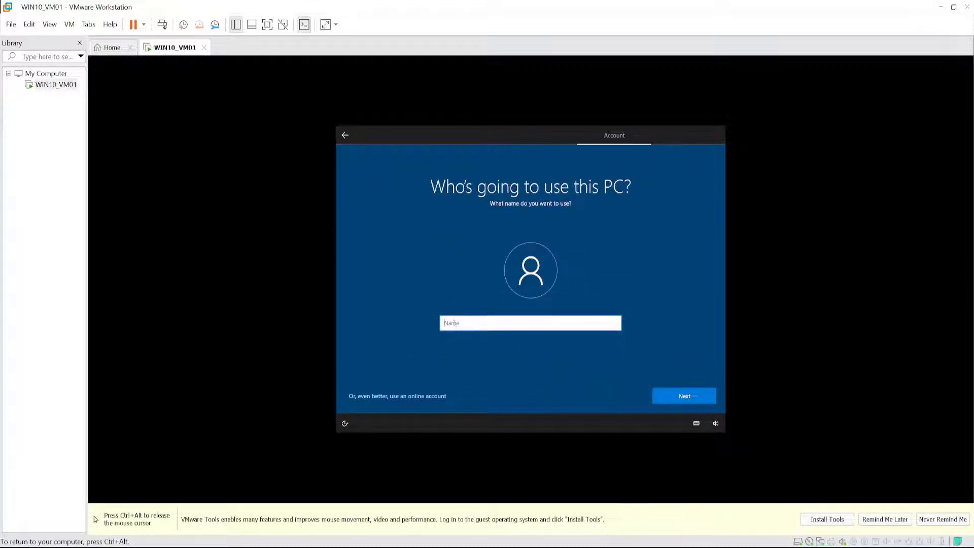
# - Enter the local account's user name, then create and confirm the account password
pyautogui.write('Ray')
pyautogui.click(681, 399)
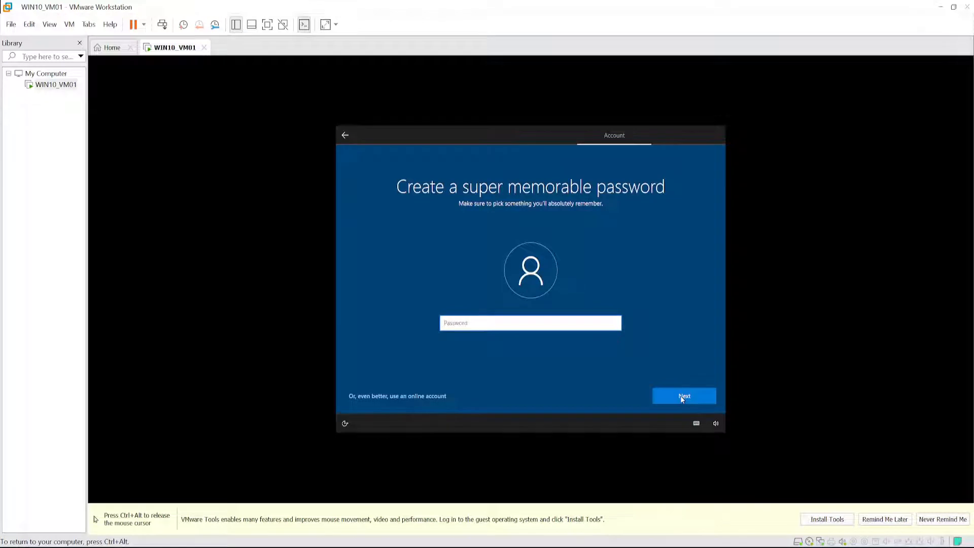
pyautogui.write('p••••••••')
pyautogui.click(681, 398)
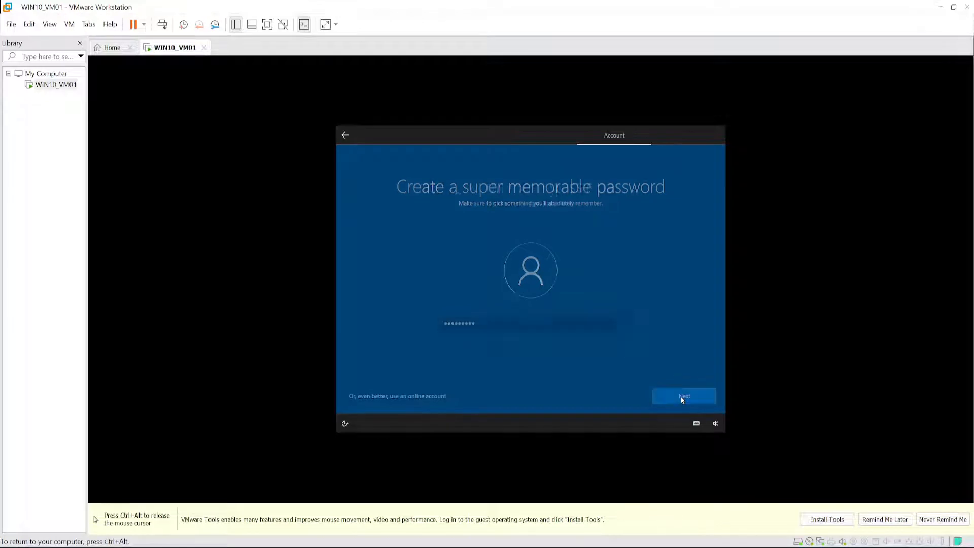
pyautogui.write('p')
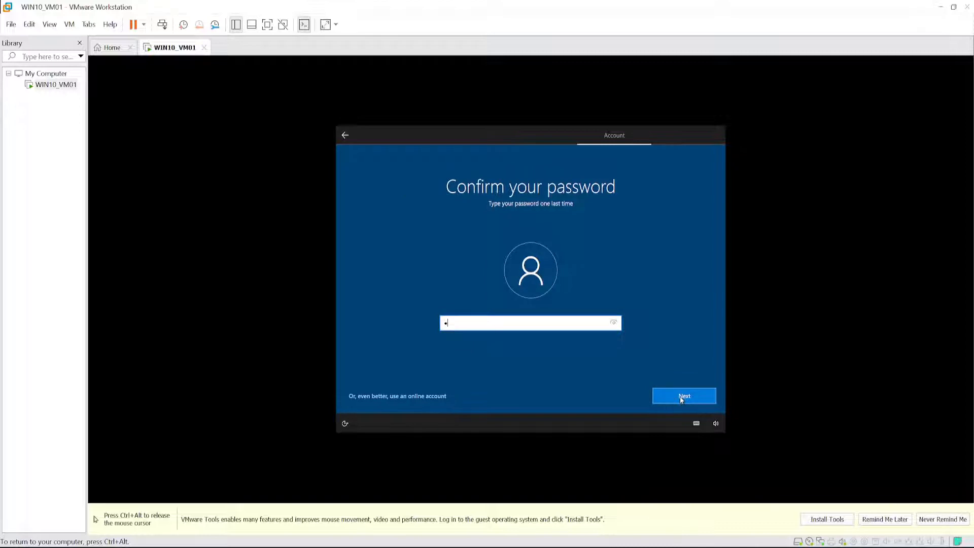
pyautogui.write('••••••••')
pyautogui.click(681, 397)
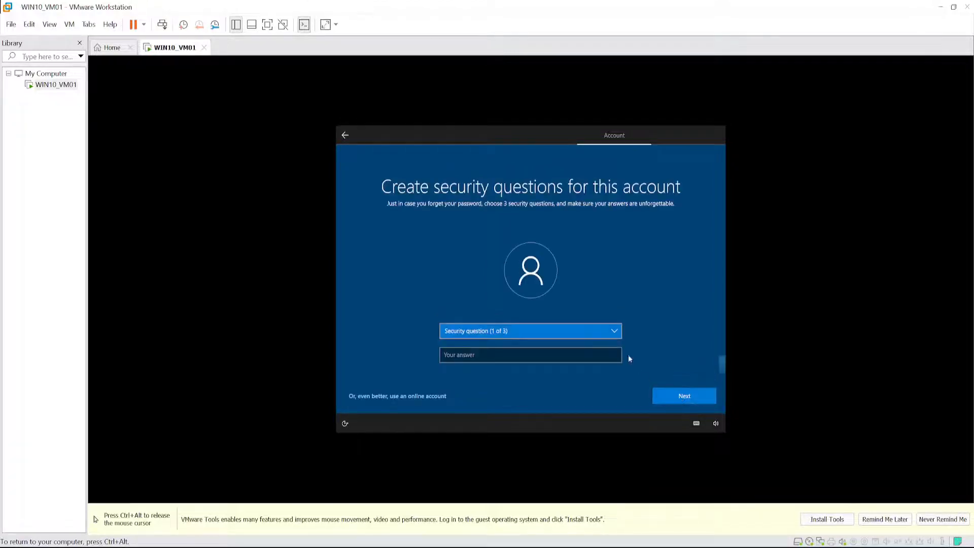
# - Choose "What was your first pet's name?" as the first security question and enter its answer
pyautogui.click(612, 329)
pyautogui.click(475, 338)
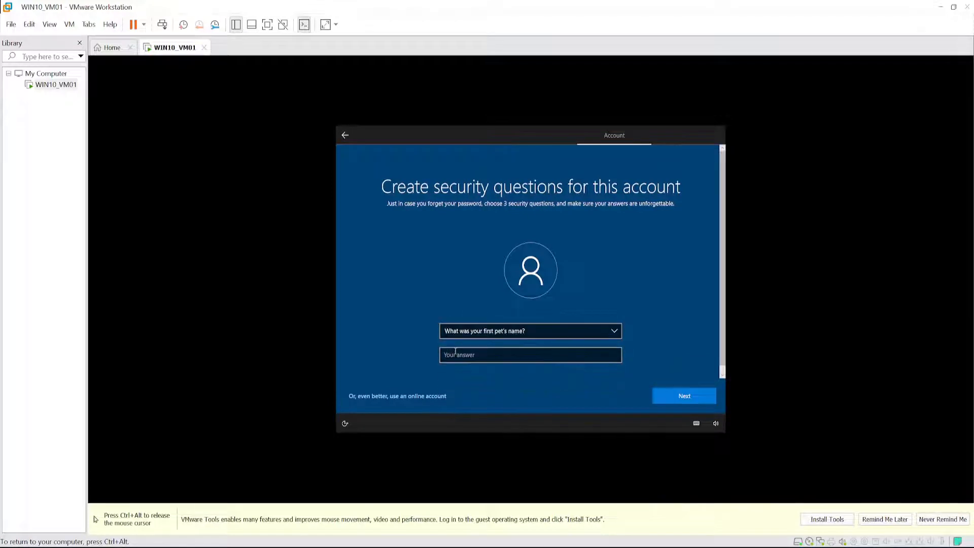
pyautogui.click(473, 359)
pyautogui.write('a')
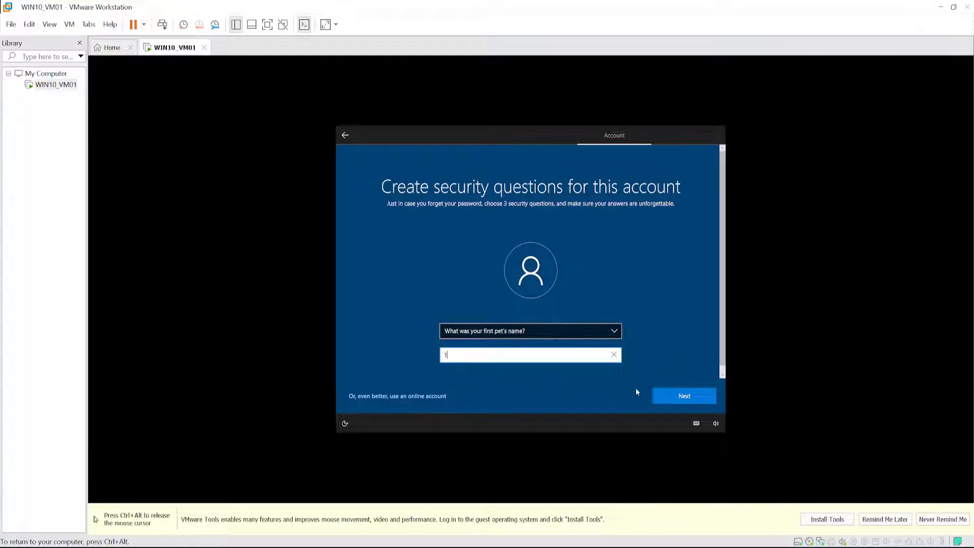
pyautogui.click(684, 397)
# - Choose "What's the name of the city where you were born?" as the second security question and enter its answer
pyautogui.click(604, 331)
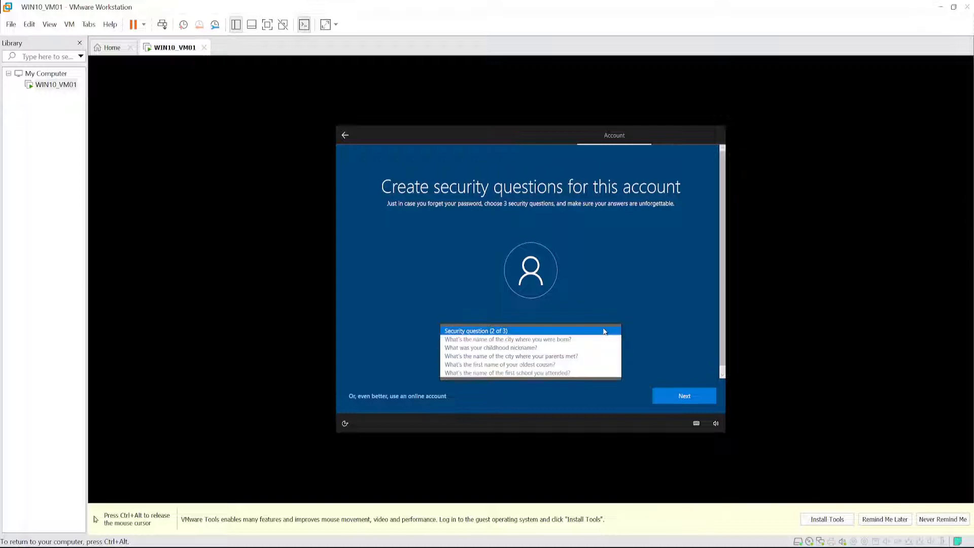
pyautogui.click(582, 334)
pyautogui.click(573, 334)
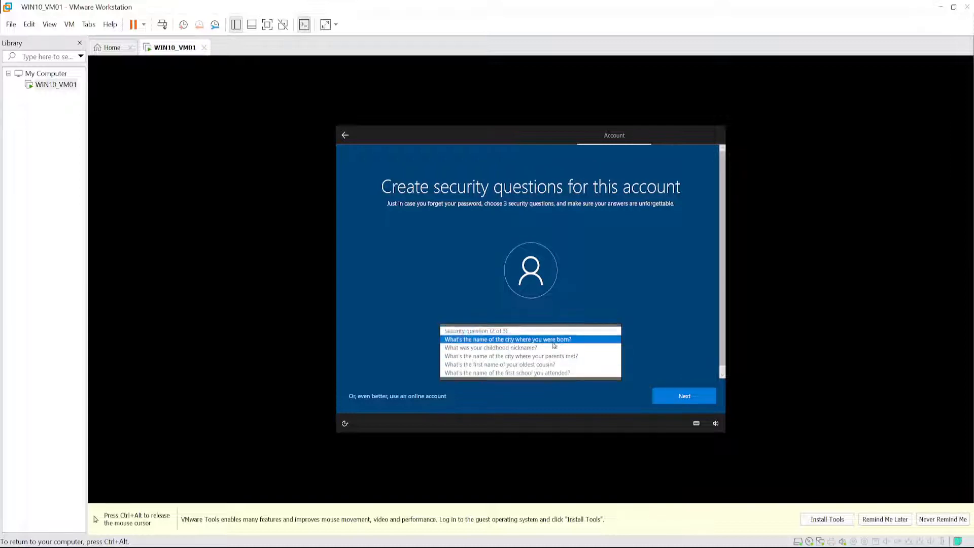
pyautogui.click(555, 340)
pyautogui.click(523, 355)
pyautogui.write('a')
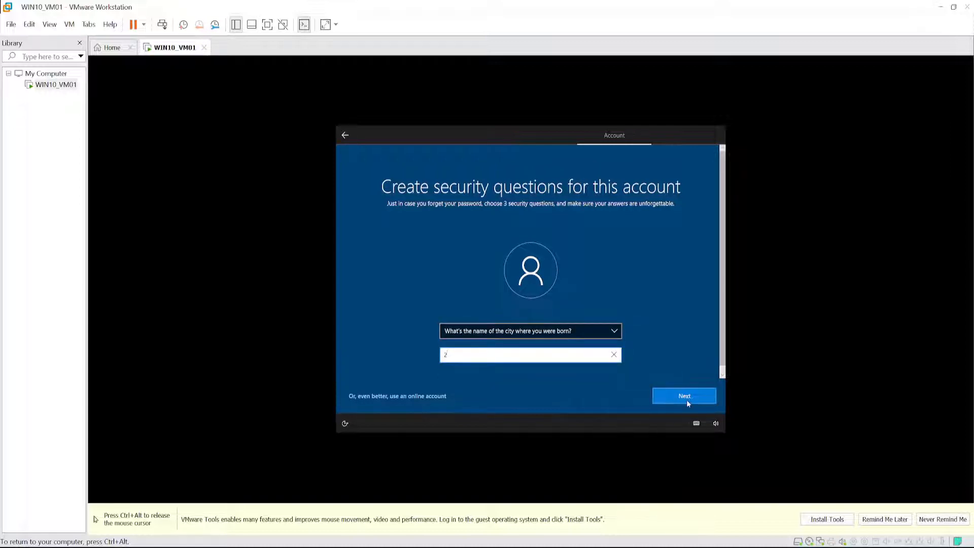
pyautogui.click(686, 400)
# - Choose "What was your childhood nickname?" as the third security question and enter its answer
pyautogui.click(513, 335)
pyautogui.click(507, 339)
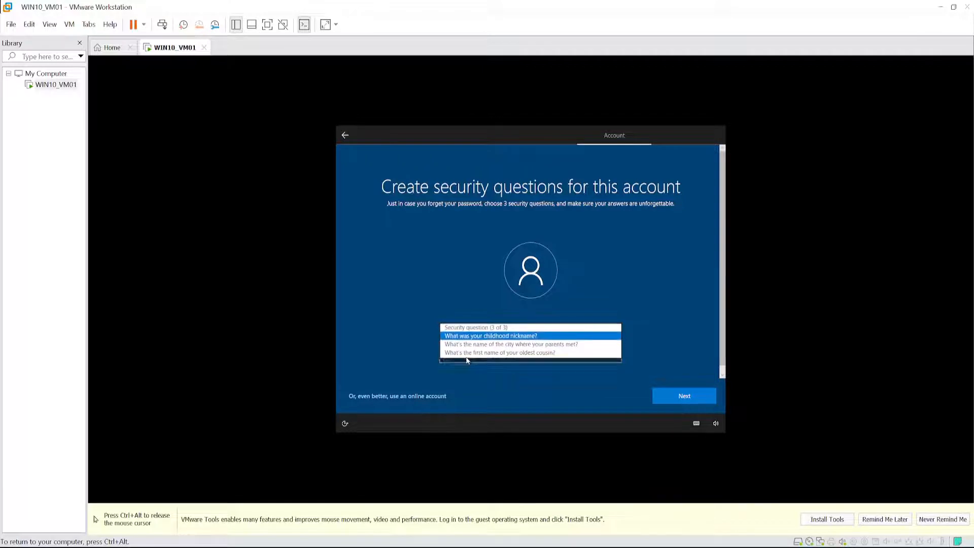
pyautogui.click(467, 355)
pyautogui.write('a')
pyautogui.click(692, 396)
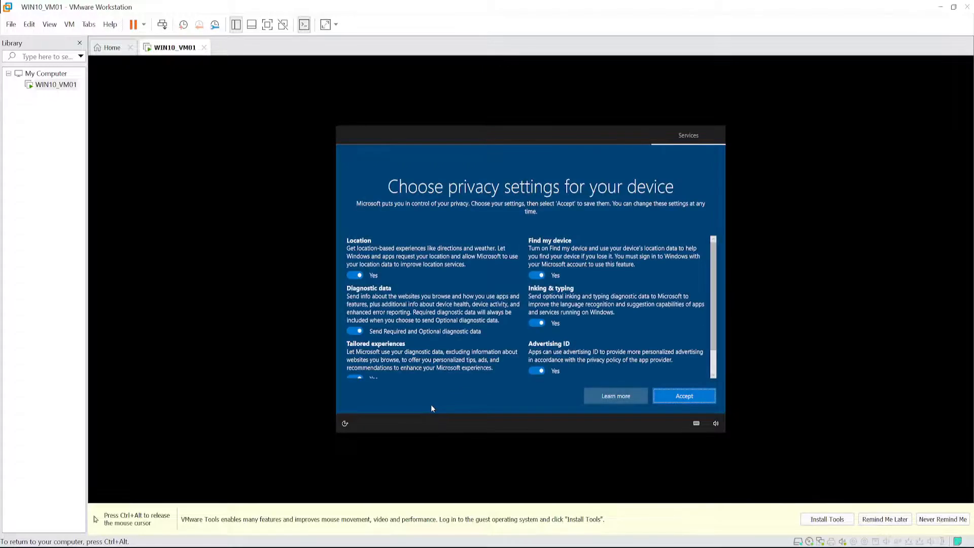
# - Turn off location, tailored experiences, find my device, inking & typing and advertising ID, and limit diagnostic data to Required
pyautogui.click(355, 275)
pyautogui.click(354, 331)
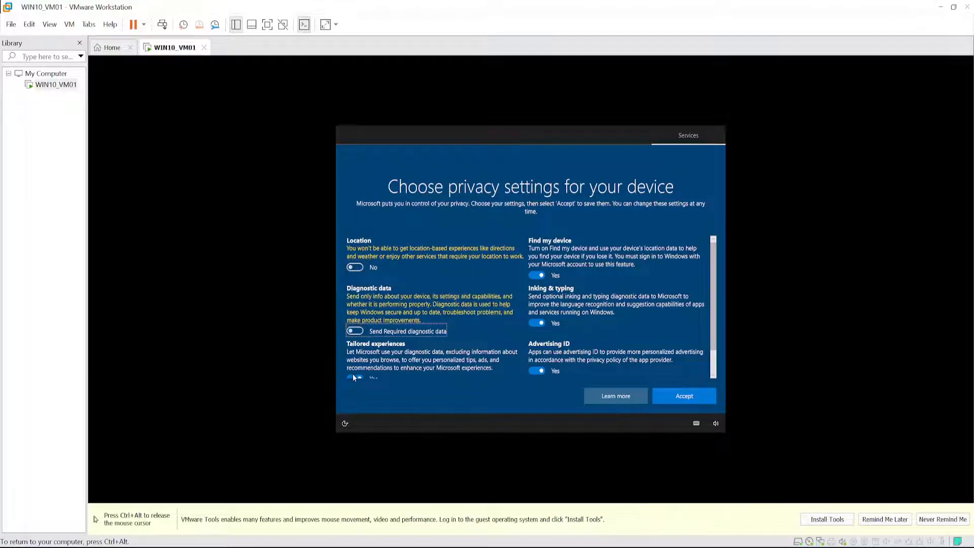
pyautogui.click(355, 377)
pyautogui.scroll(-1, 426, 345)
pyautogui.click(537, 254)
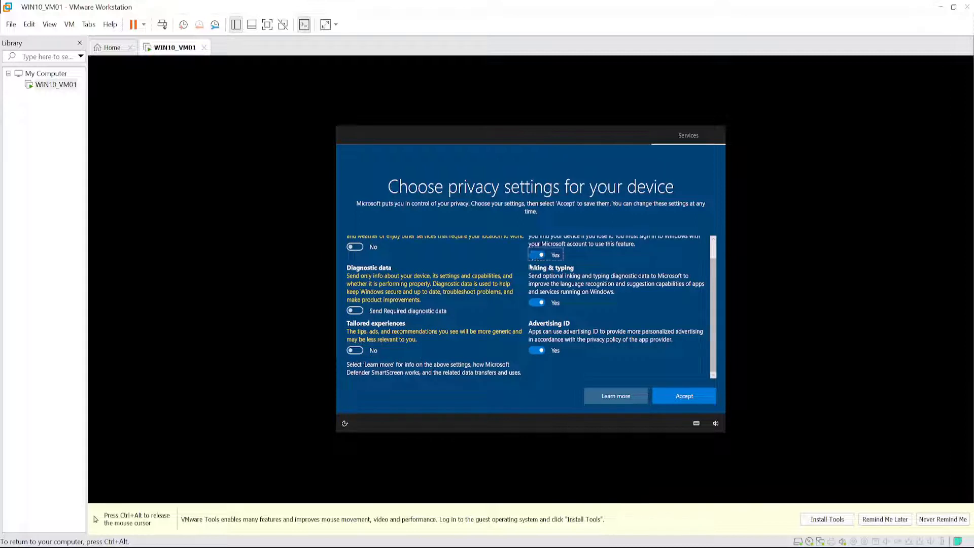
pyautogui.click(536, 303)
pyautogui.click(536, 350)
# - Review and accept the privacy settings, then skip customizing the experience
pyautogui.scroll(1, 476, 344)
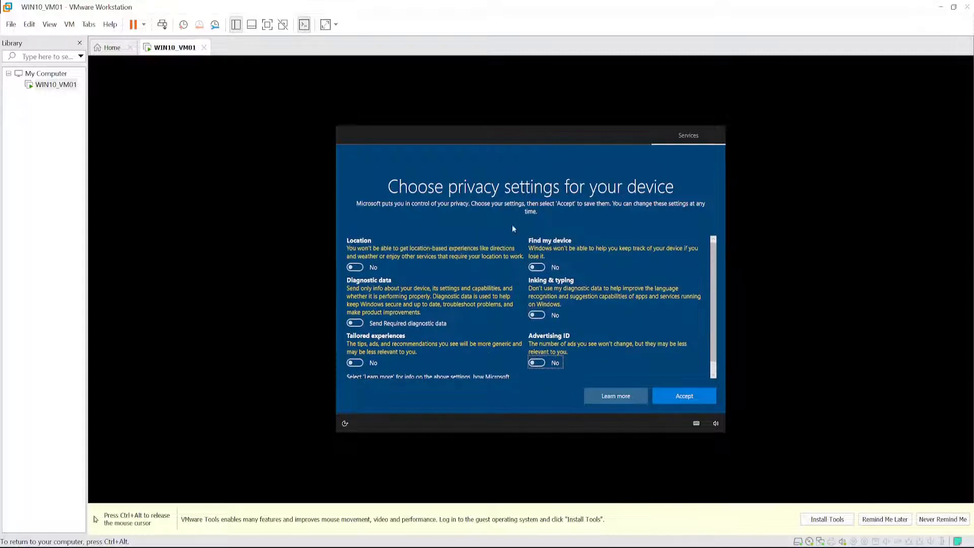
pyautogui.scroll(-1, 482, 315)
pyautogui.scroll(1, 476, 327)
pyautogui.click(687, 401)
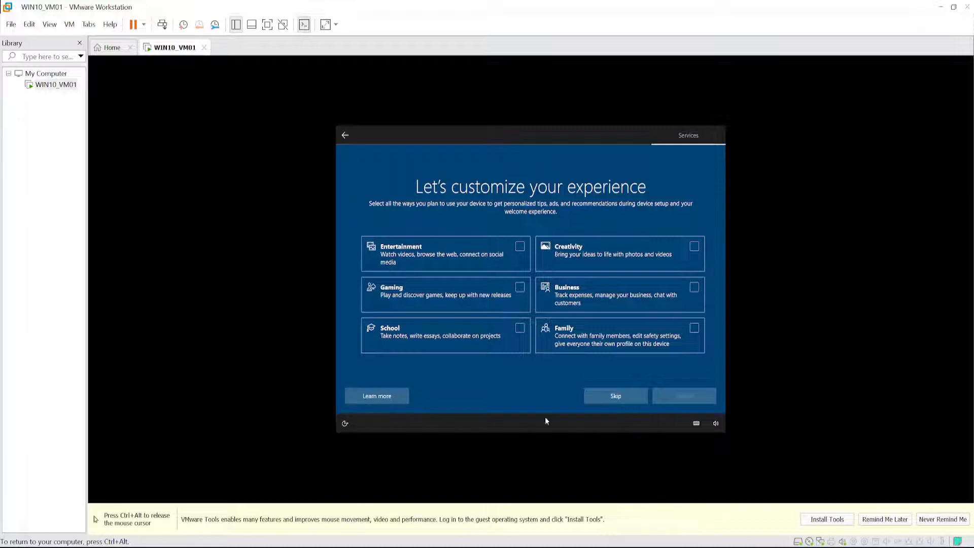
pyautogui.click(619, 398)
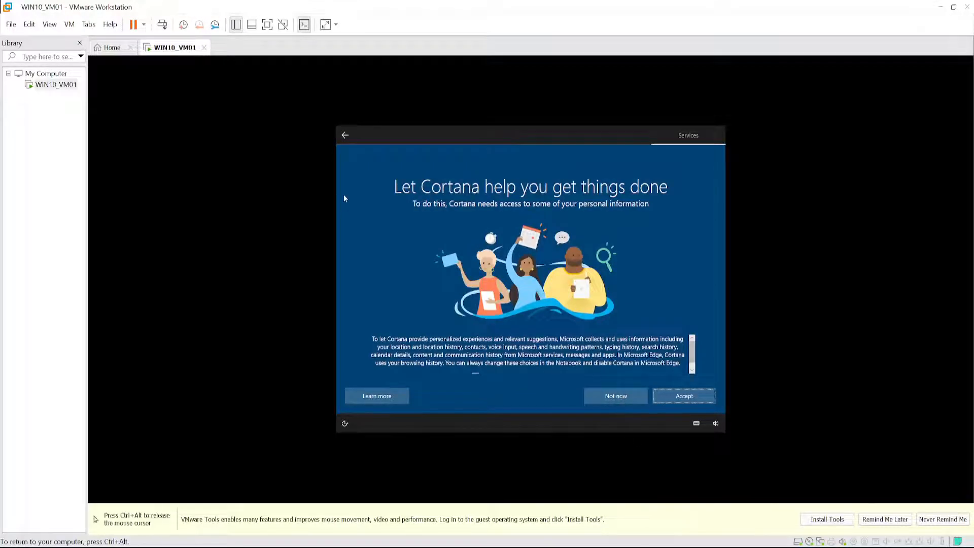
# - Decline Cortana's assistance, let Windows finish its first-time setup and return control to the host
pyautogui.click(619, 396)
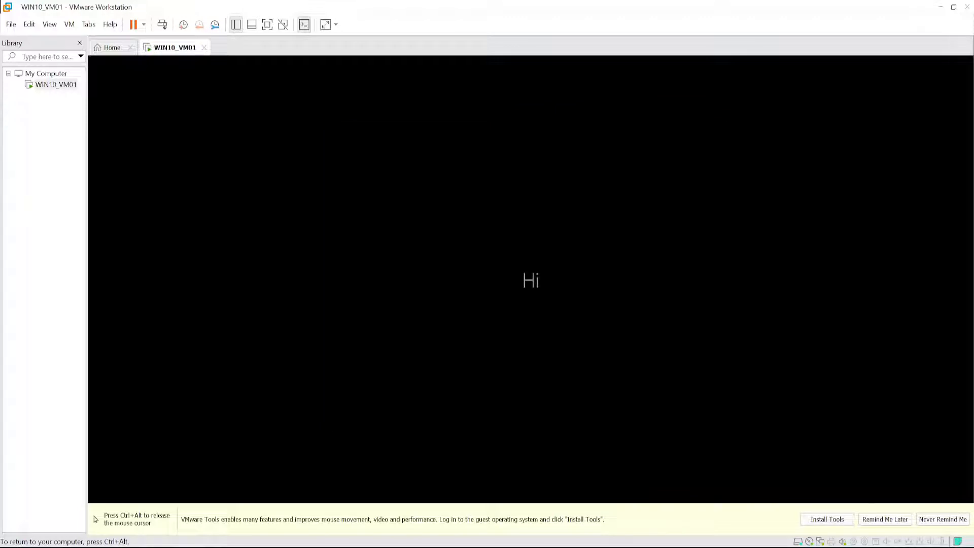
pyautogui.hotkey('ctrl', 'alt')
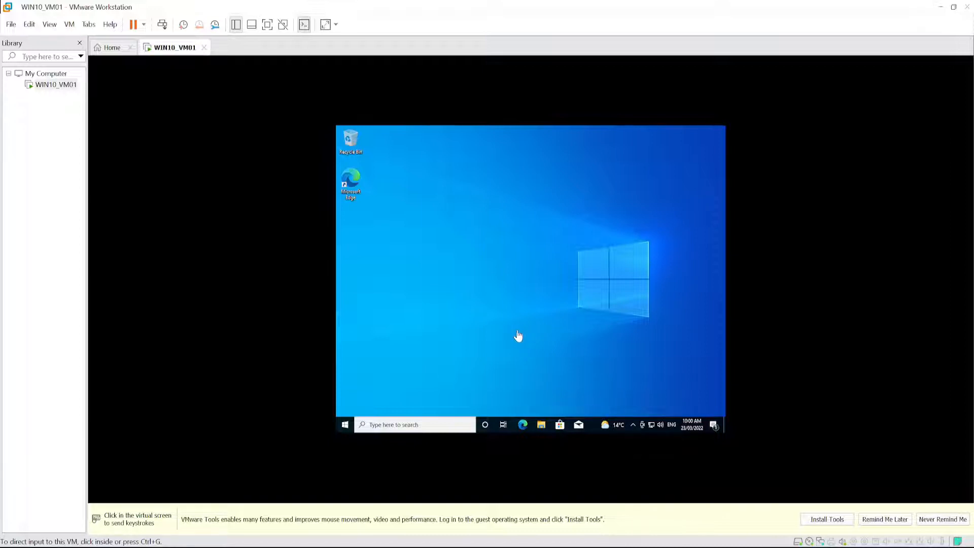
# - Start the VMware Tools installation for WIN10_VM01, run setup64.exe from the mounted DVD drive in the guest and allow it to make changes
pyautogui.rightClick(53, 90)
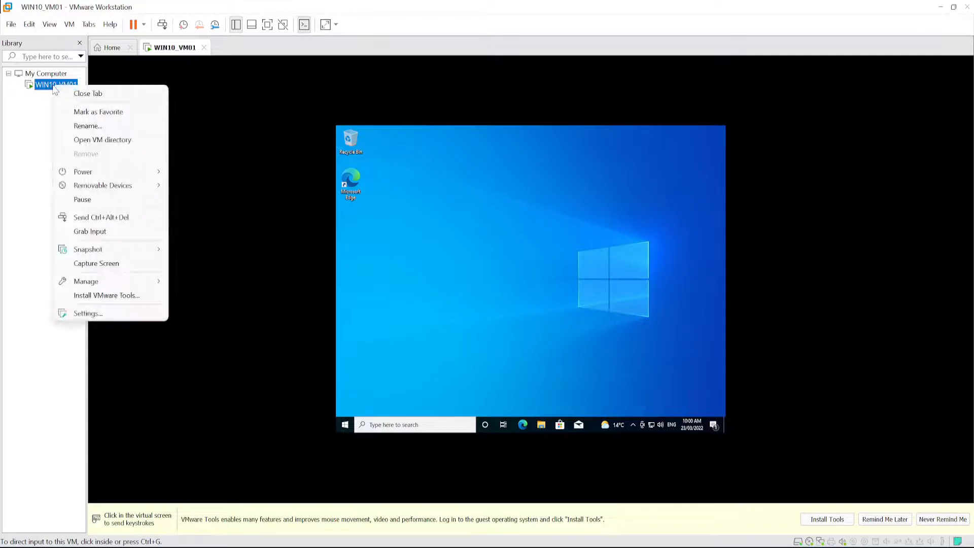
pyautogui.click(103, 297)
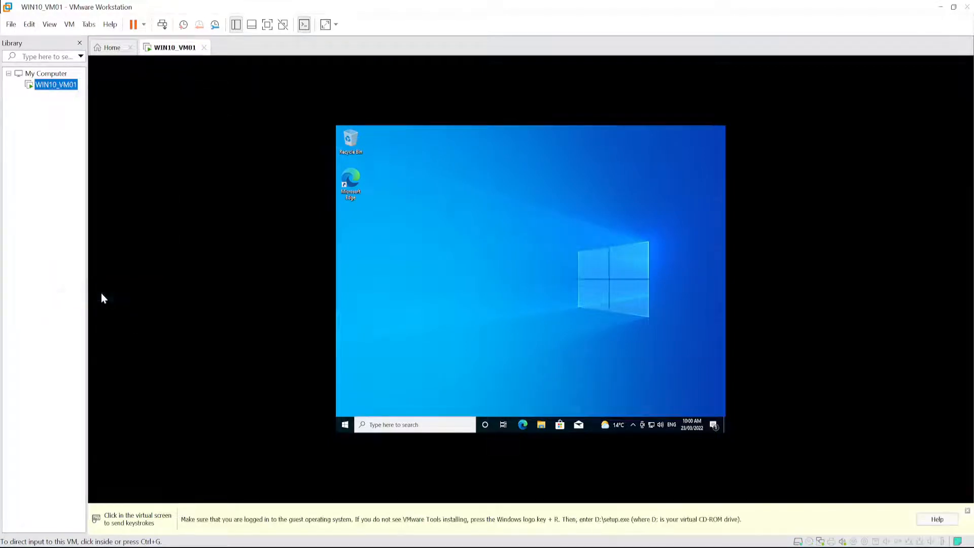
pyautogui.click(574, 296)
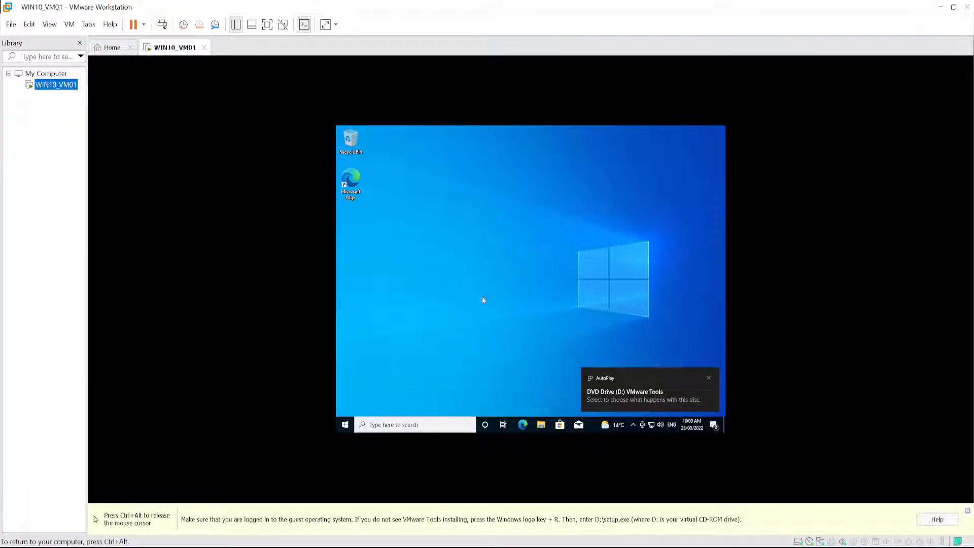
pyautogui.click(625, 395)
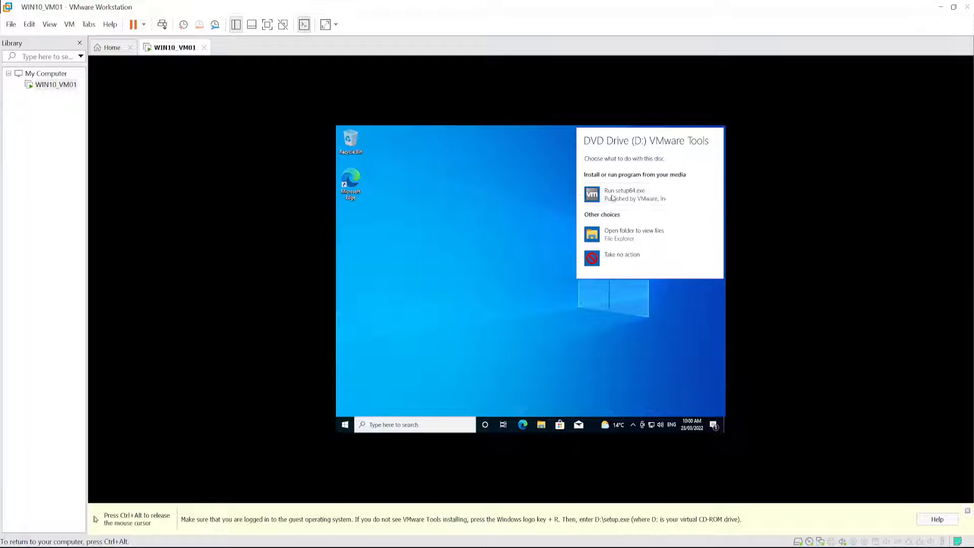
pyautogui.click(624, 194)
pyautogui.click(492, 331)
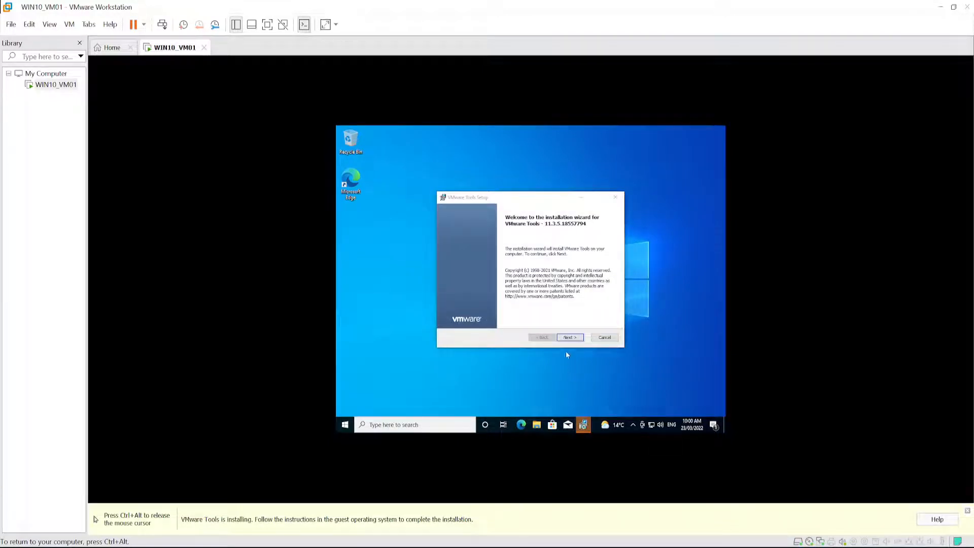
# - Install VMware Tools with the Typical setup type, finish the wizard and restart the virtual machine
pyautogui.click(572, 339)
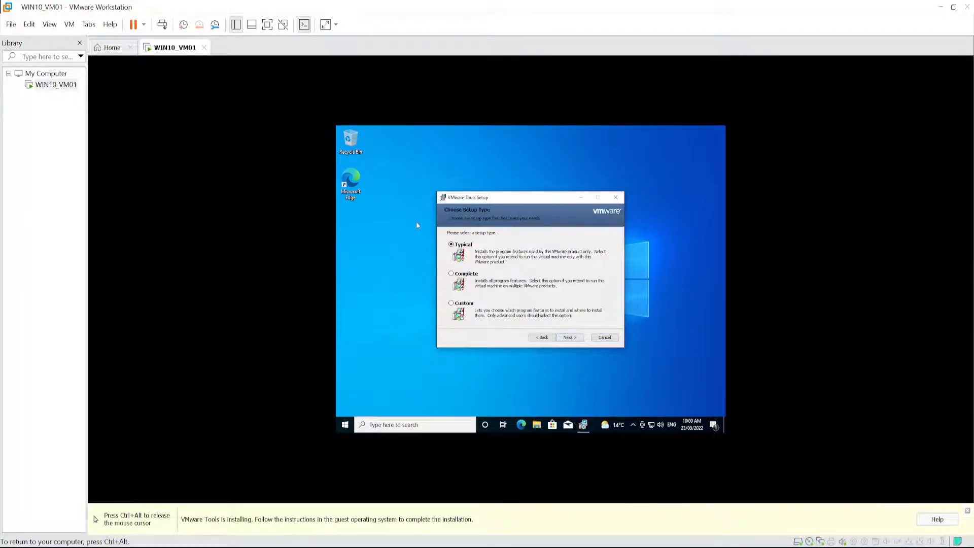
pyautogui.click(571, 338)
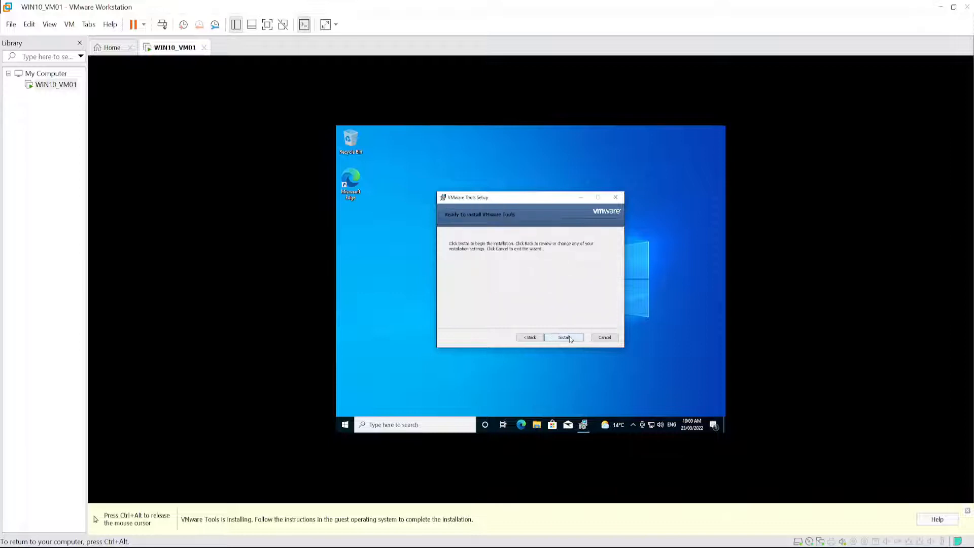
pyautogui.click(570, 338)
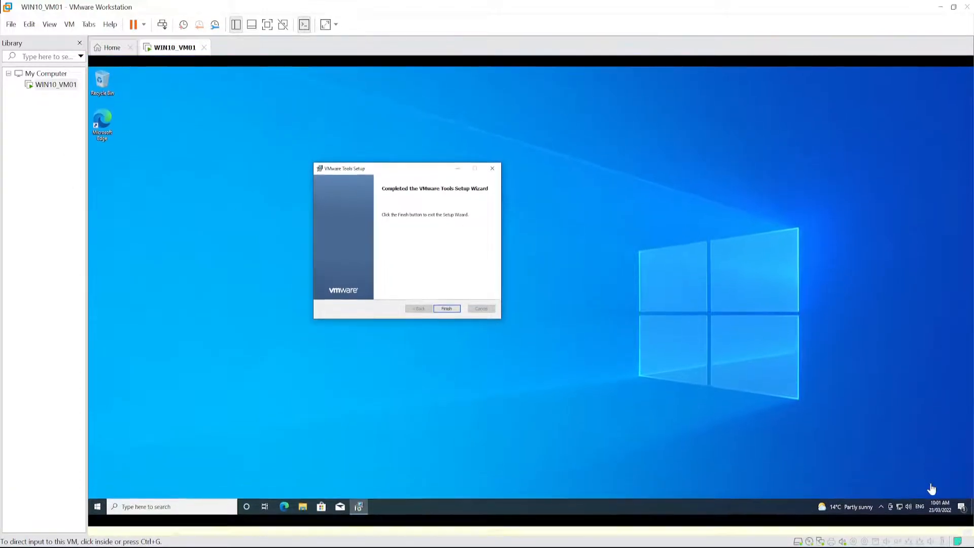
pyautogui.click(452, 313)
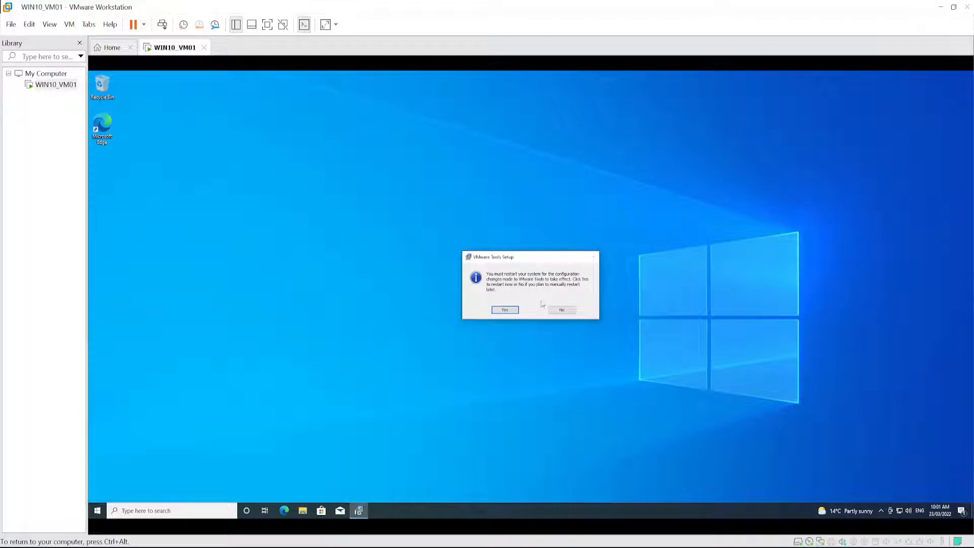
pyautogui.click(505, 310)
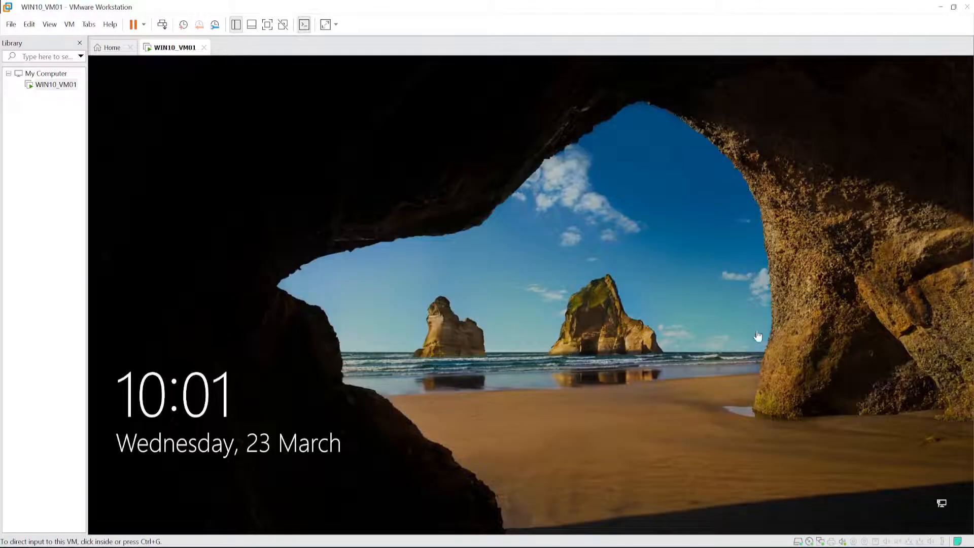
# - Dismiss the Windows lock screen and sign in by entering the account password
pyautogui.click(595, 317)
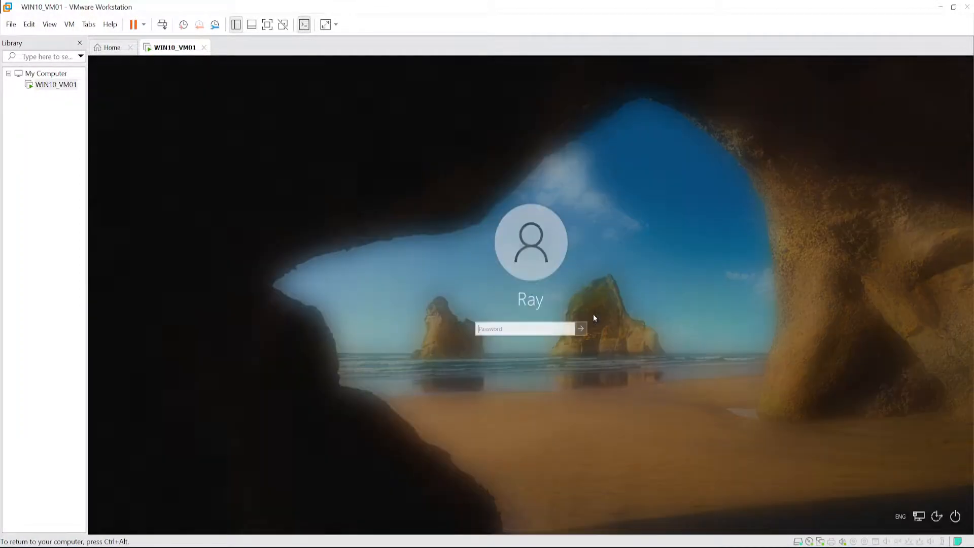
pyautogui.write('•••••••••')
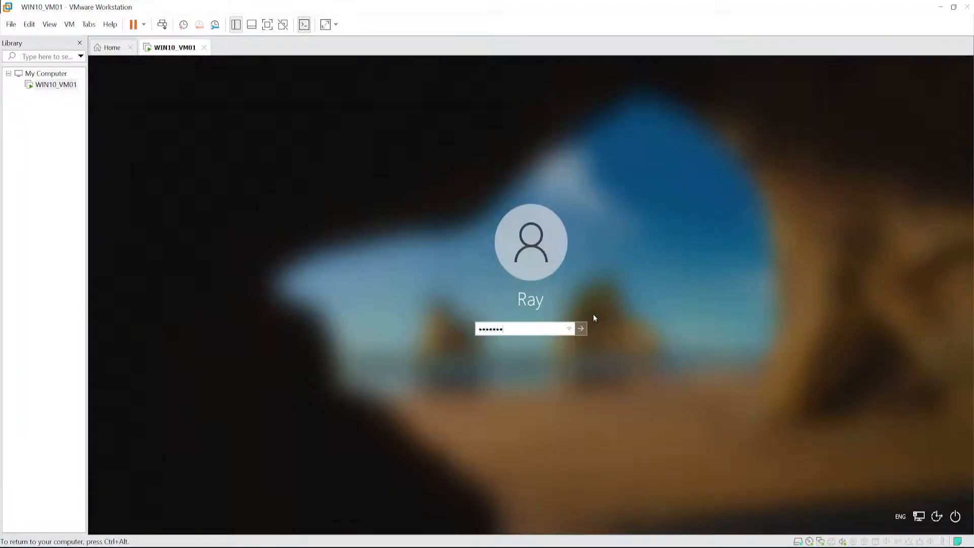
pyautogui.press('Return')
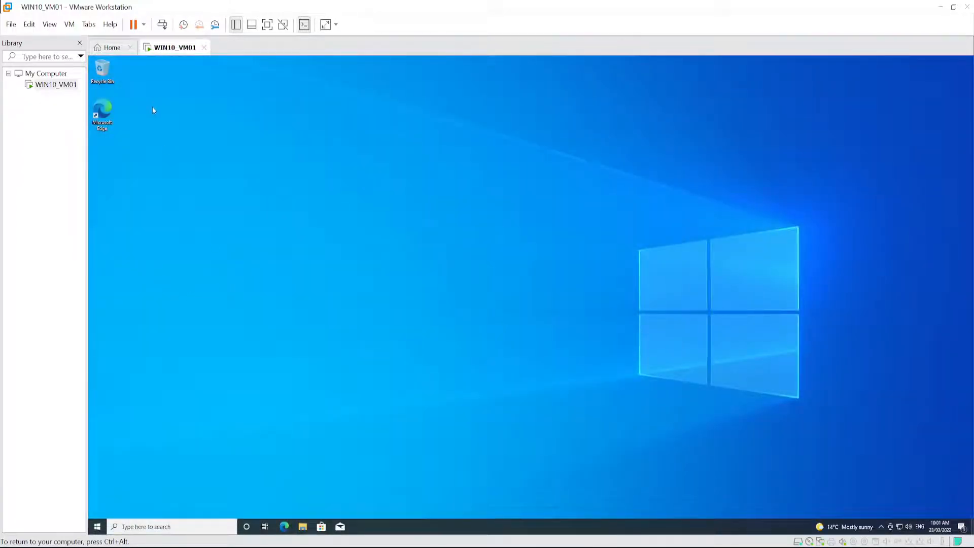
# - Hide the VM library and show it again, and display the thumbnail bar and hide it again
pyautogui.click(236, 28)
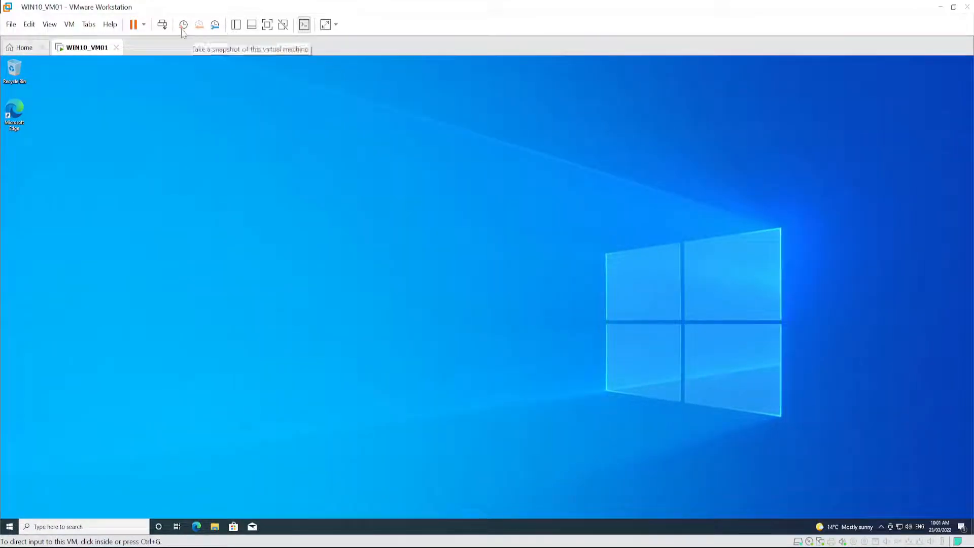
pyautogui.click(238, 28)
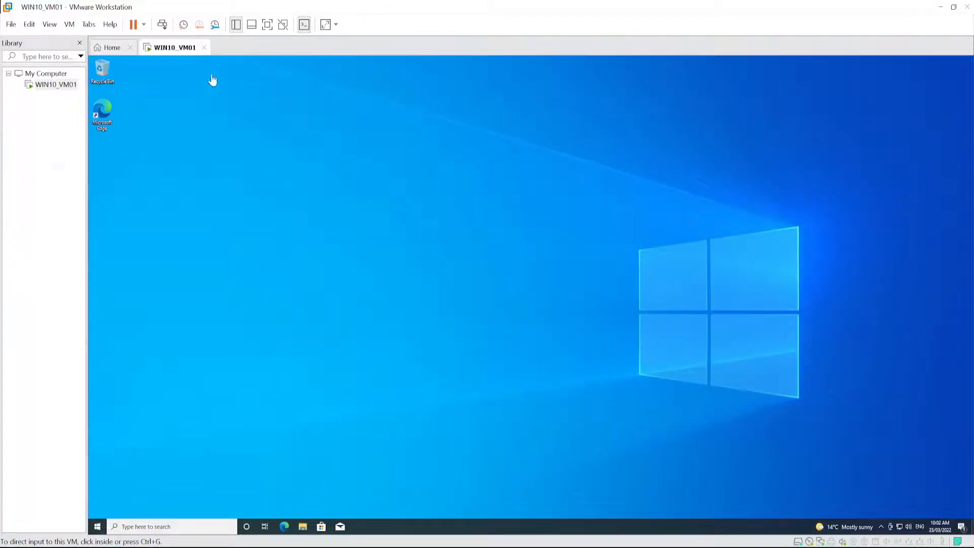
pyautogui.click(252, 26)
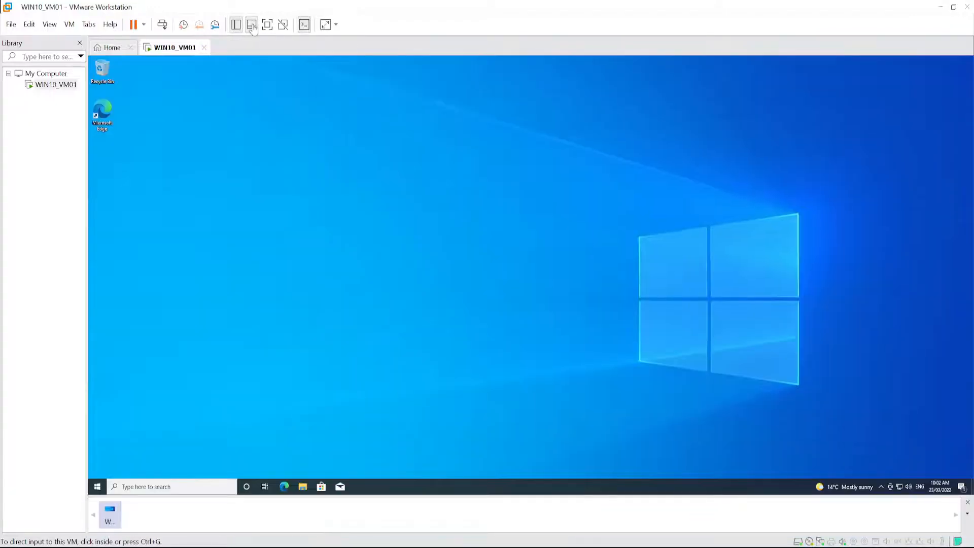
pyautogui.click(253, 27)
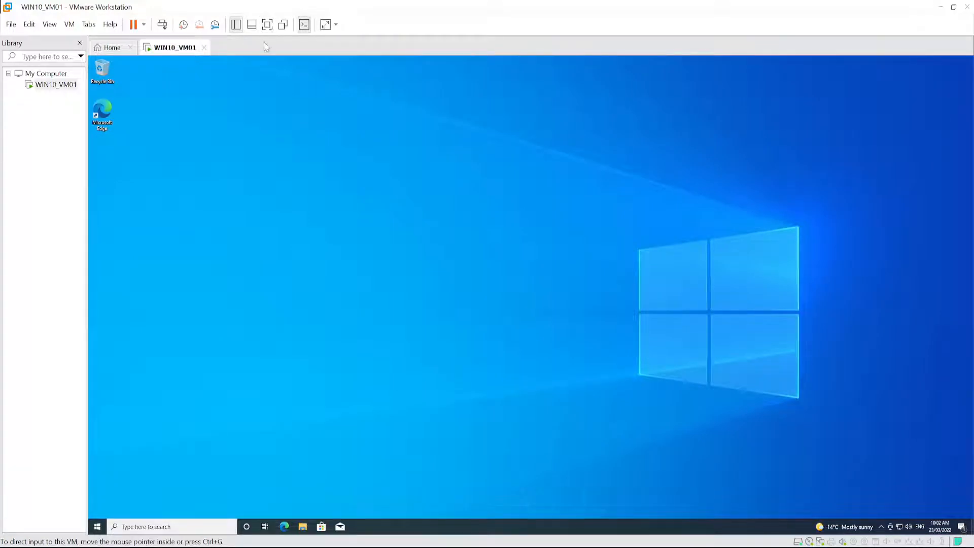
# - Switch WIN10_VM01 to full screen and back, and enter Unity mode and exit it
pyautogui.click(267, 24)
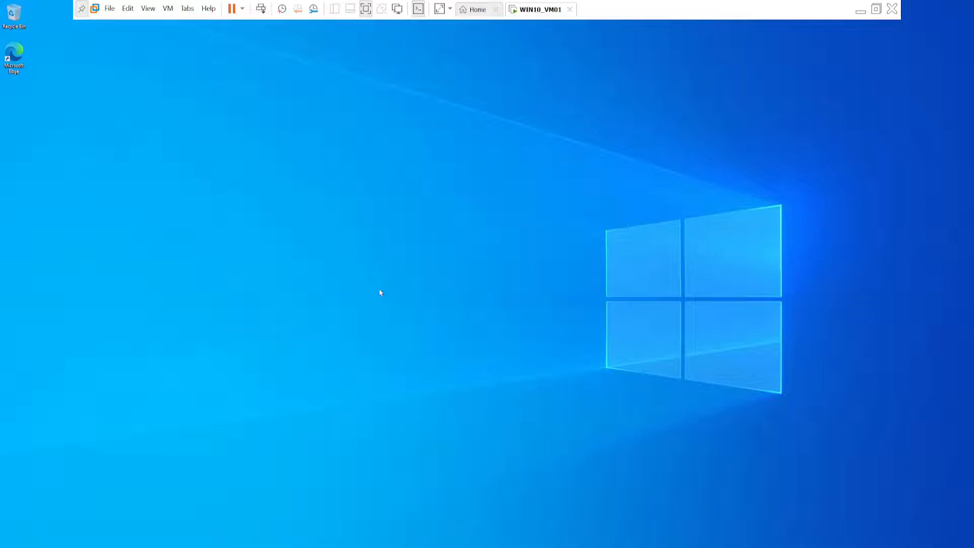
pyautogui.click(366, 9)
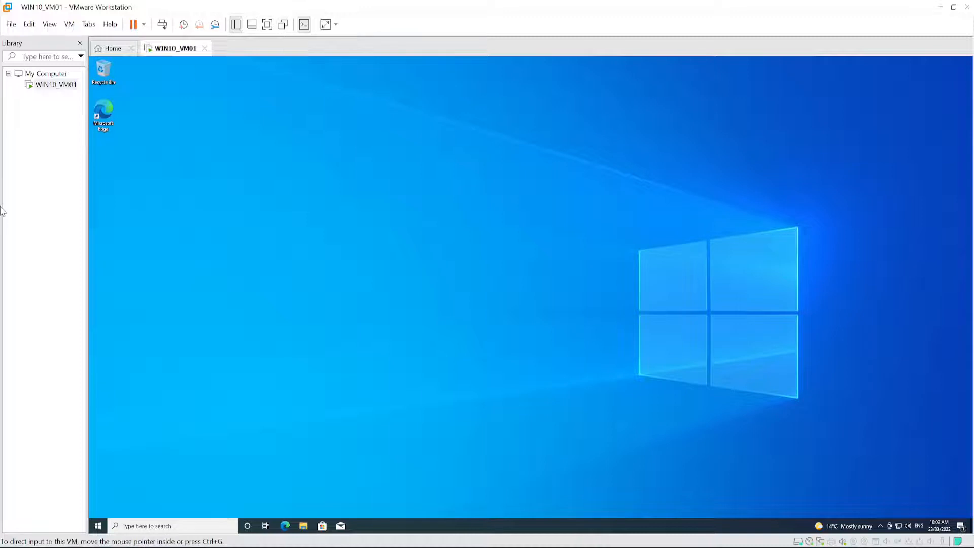
pyautogui.click(284, 26)
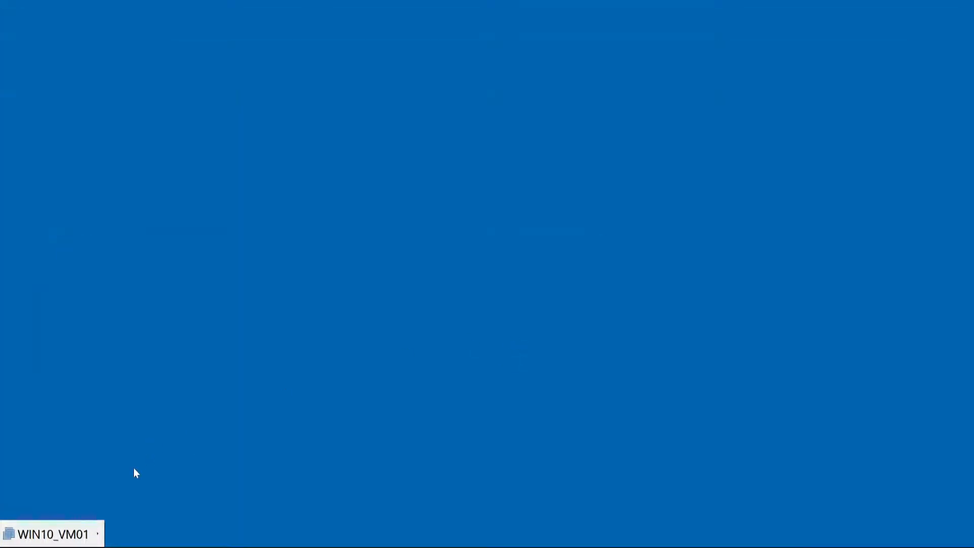
pyautogui.click(94, 535)
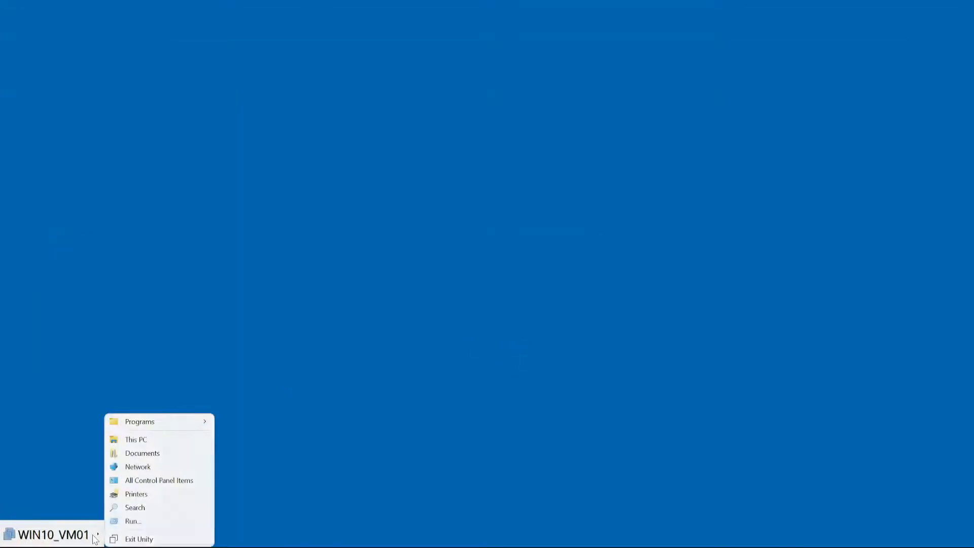
pyautogui.click(122, 539)
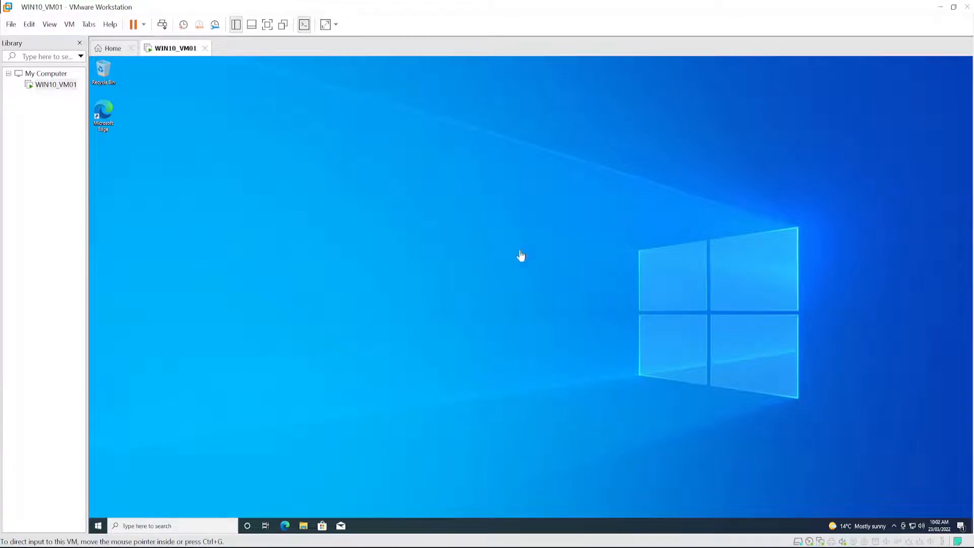
# - Toggle the VM library off and back on
pyautogui.click(235, 25)
pyautogui.click(235, 26)
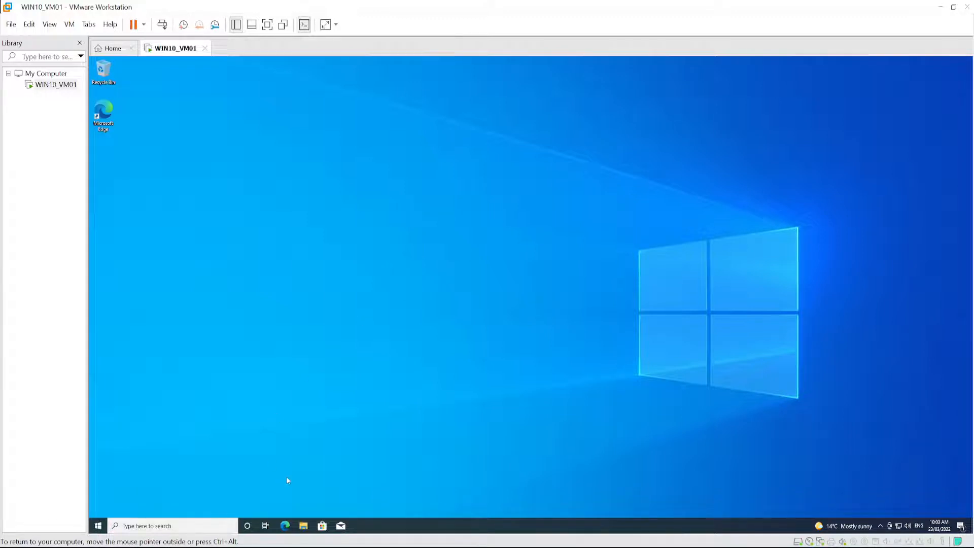
# - Uninstall Spotify from the guest's Start menu and confirm the removal
pyautogui.click(98, 526)
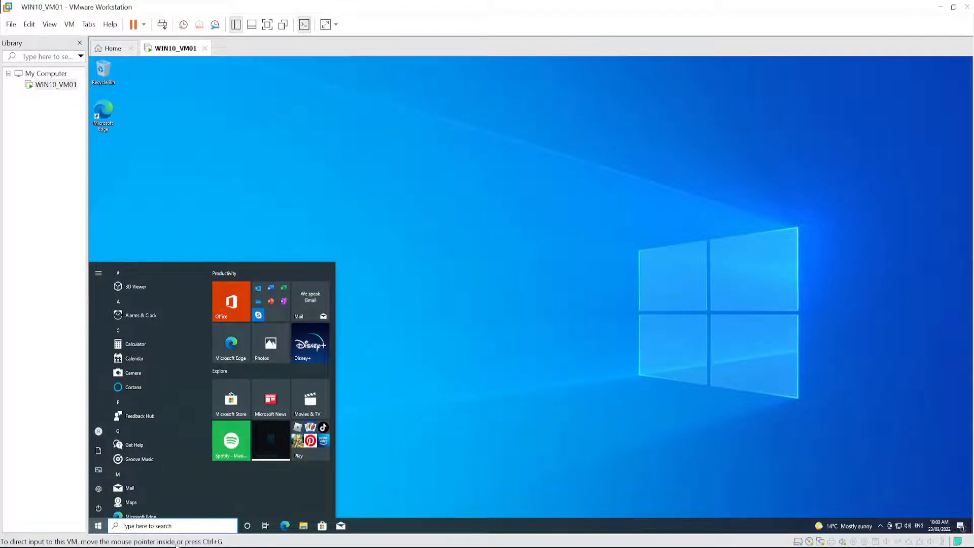
pyautogui.rightClick(231, 443)
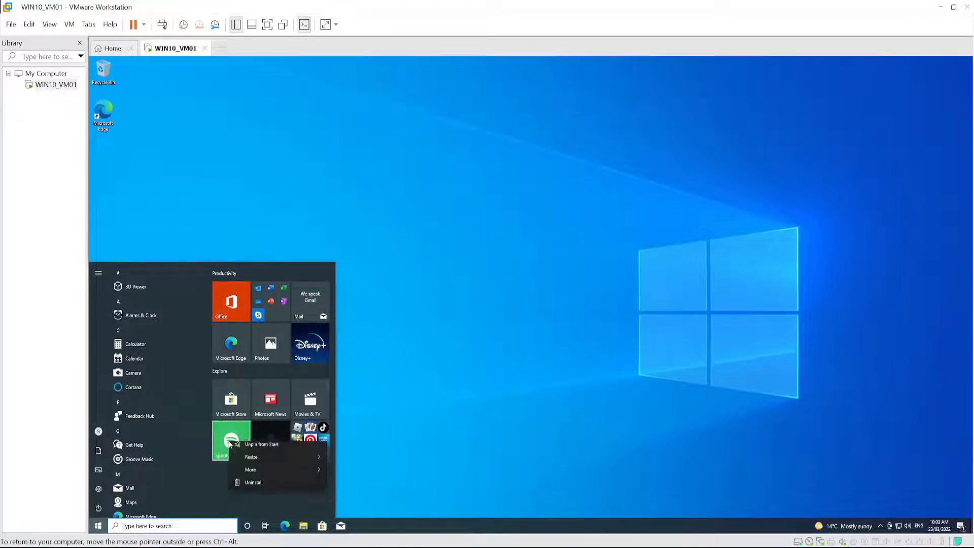
pyautogui.click(254, 489)
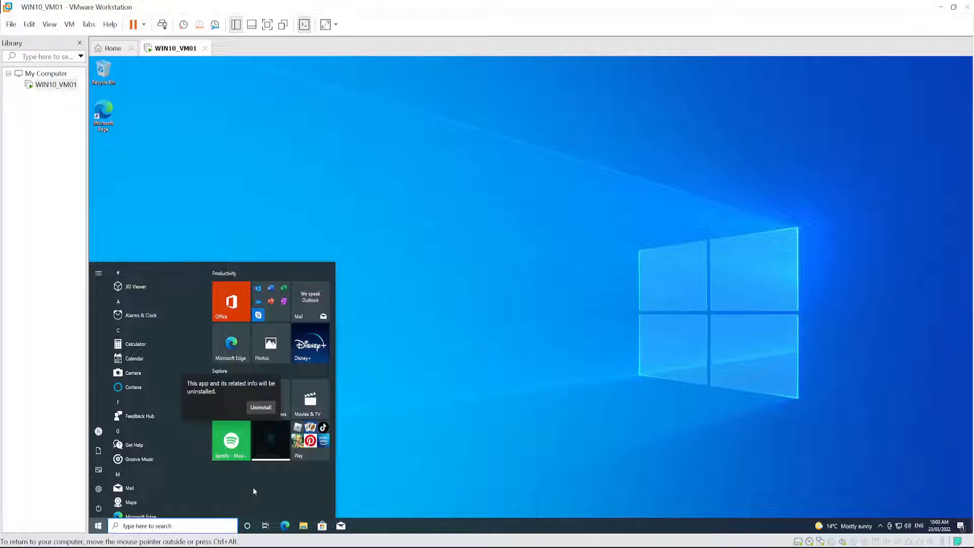
pyautogui.click(256, 409)
# - Unpin the black tile under Microsoft News and the Play folder from Start
pyautogui.rightClick(275, 436)
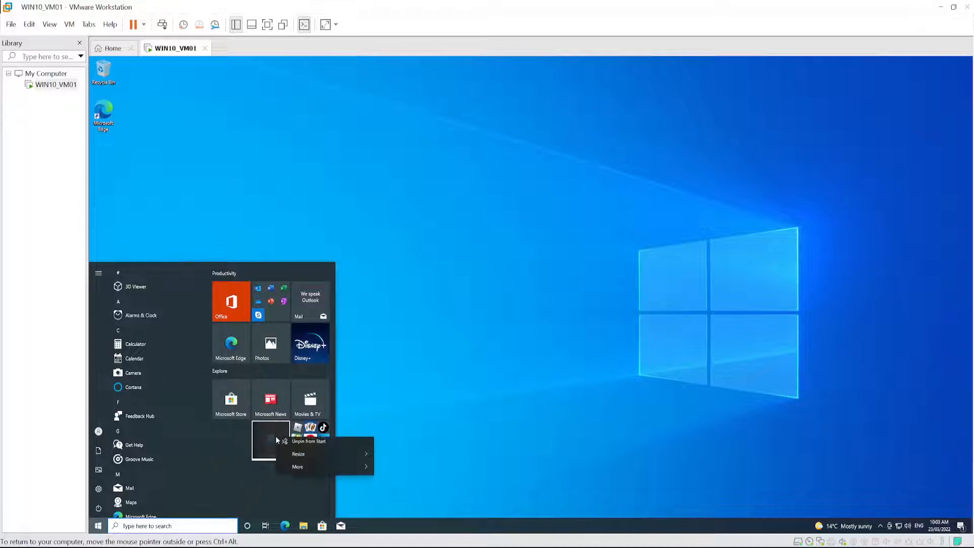
pyautogui.moveTo(312, 463)
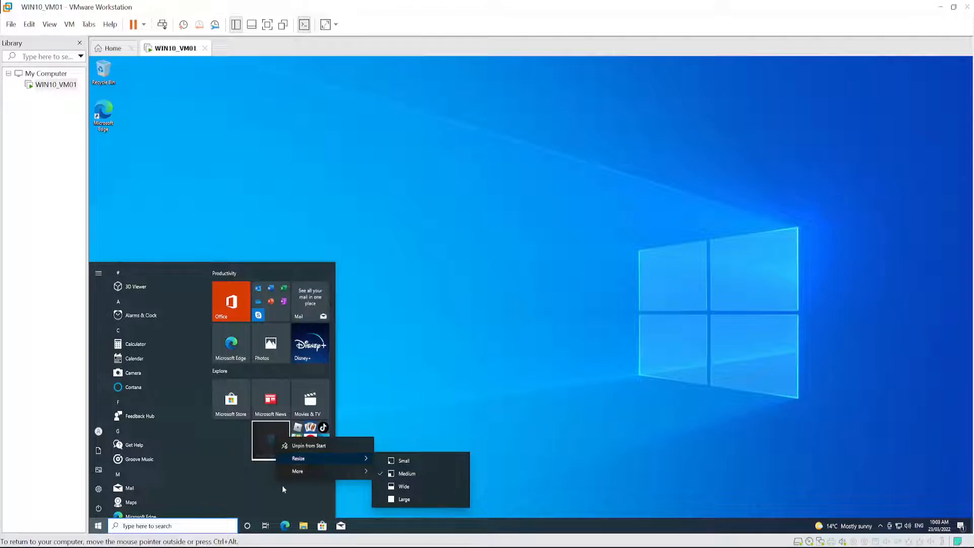
pyautogui.click(297, 446)
pyautogui.rightClick(311, 428)
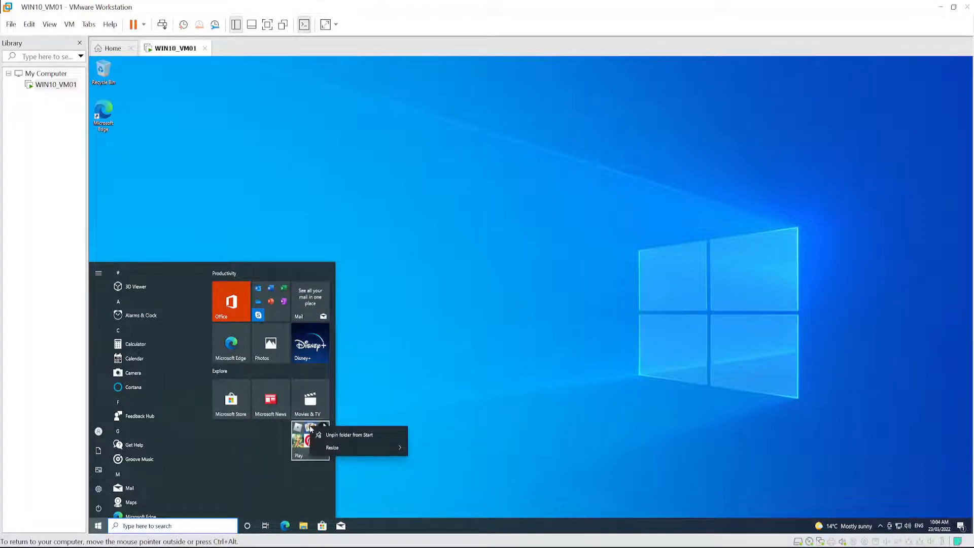
pyautogui.click(325, 434)
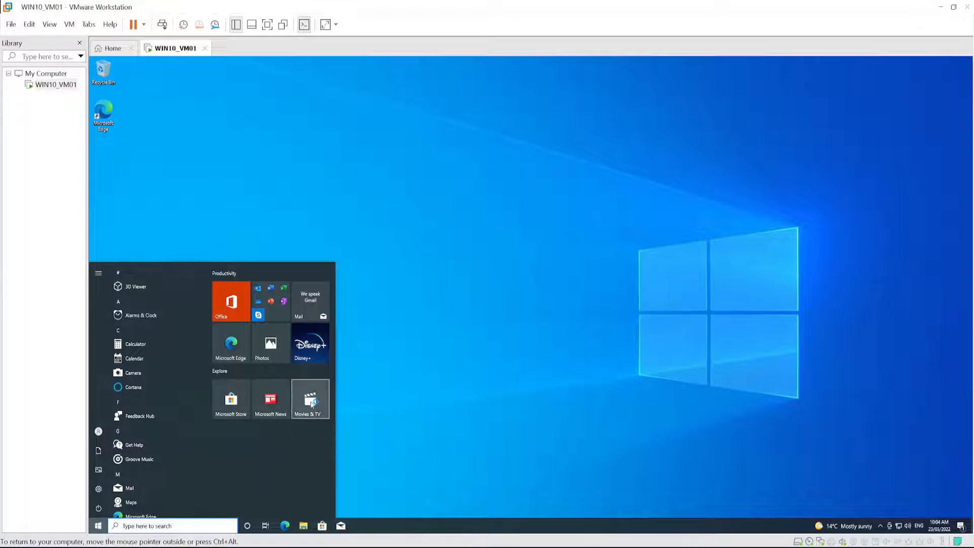
# - Uninstall the Movies & TV app from its Start tile and confirm the removal
pyautogui.rightClick(311, 403)
pyautogui.click(332, 449)
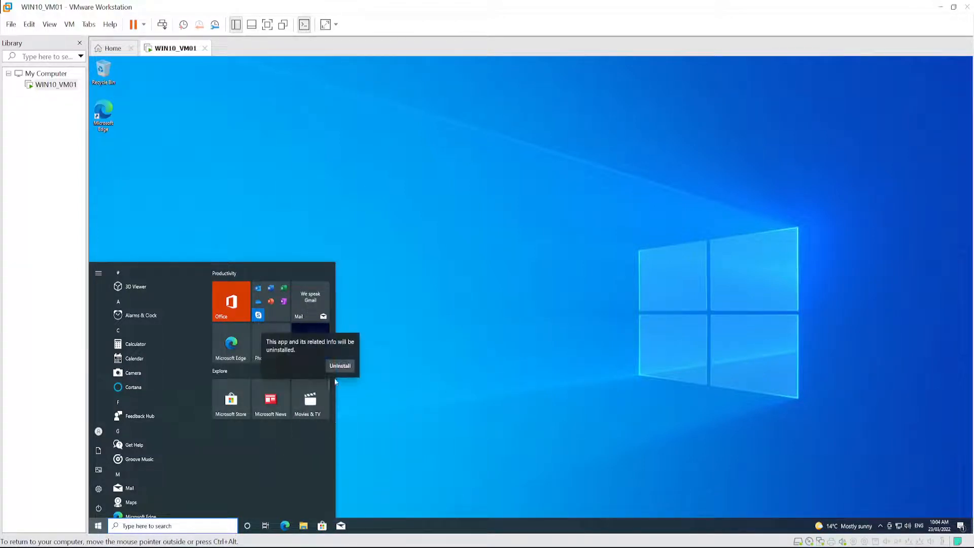
pyautogui.click(339, 366)
# - Uninstall the Microsoft News app from its Start tile and confirm the removal
pyautogui.rightClick(274, 401)
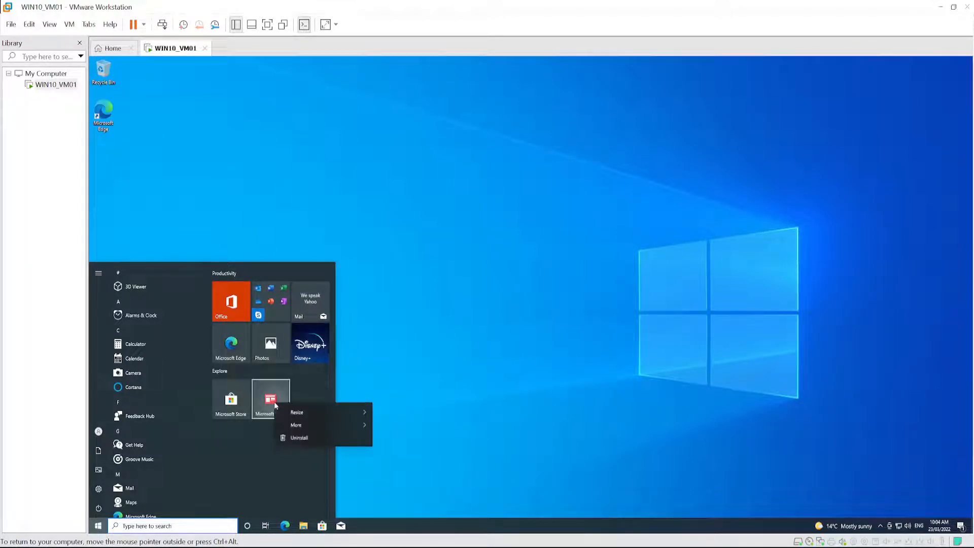
pyautogui.click(301, 453)
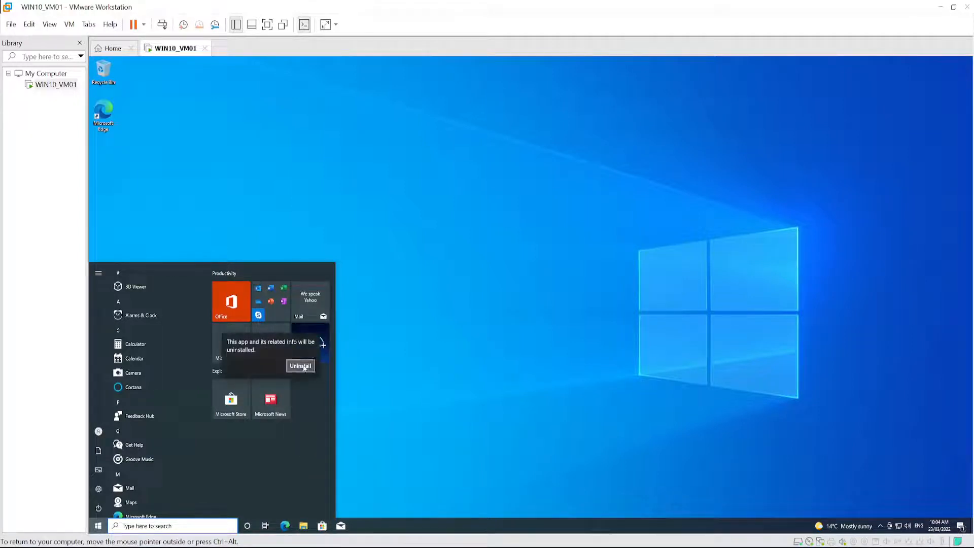
pyautogui.click(303, 366)
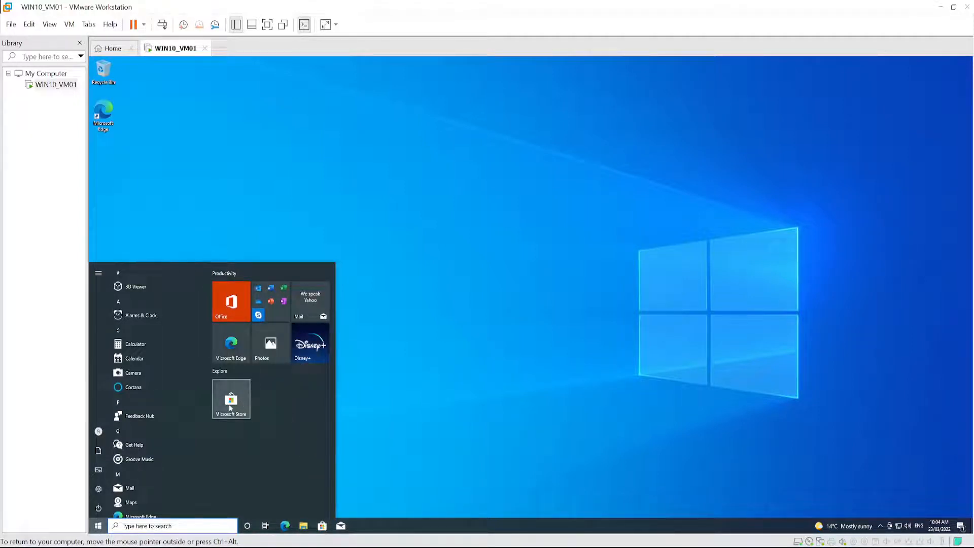
# - Unpin Microsoft Store from Start and uninstall Disney+, confirming its removal
pyautogui.rightClick(231, 406)
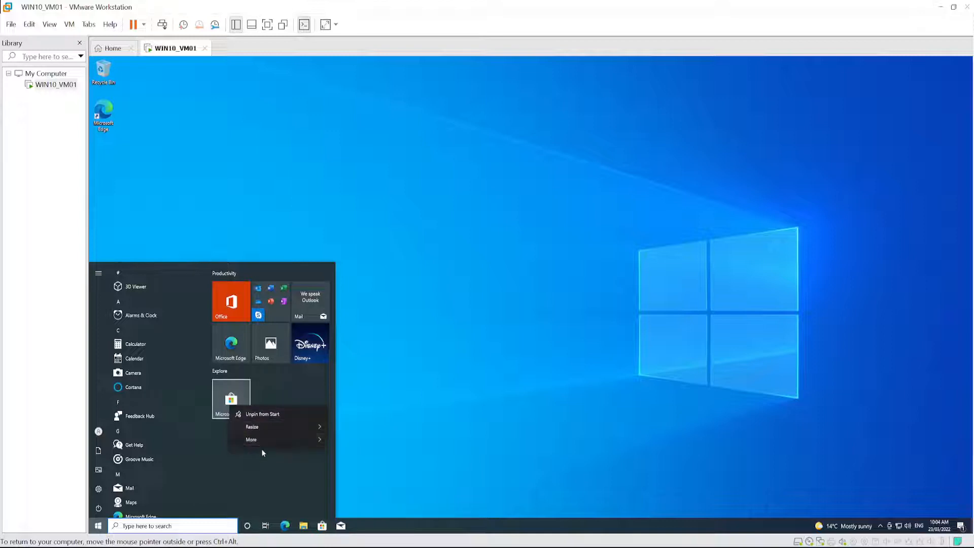
pyautogui.click(258, 413)
pyautogui.rightClick(313, 349)
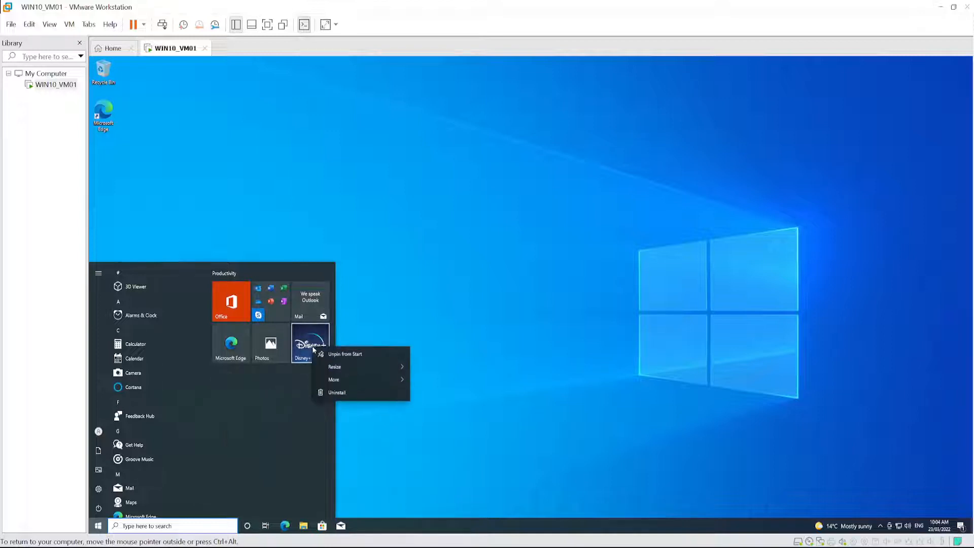
pyautogui.click(335, 393)
pyautogui.click(340, 310)
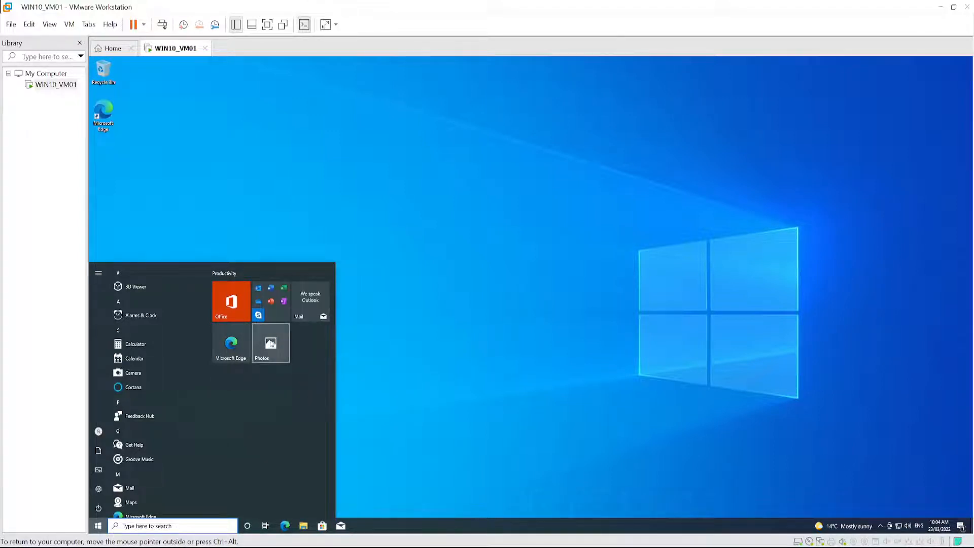
# - Unpin Photos from Start and uninstall the Mail app, confirming its removal
pyautogui.rightClick(271, 343)
pyautogui.click(296, 354)
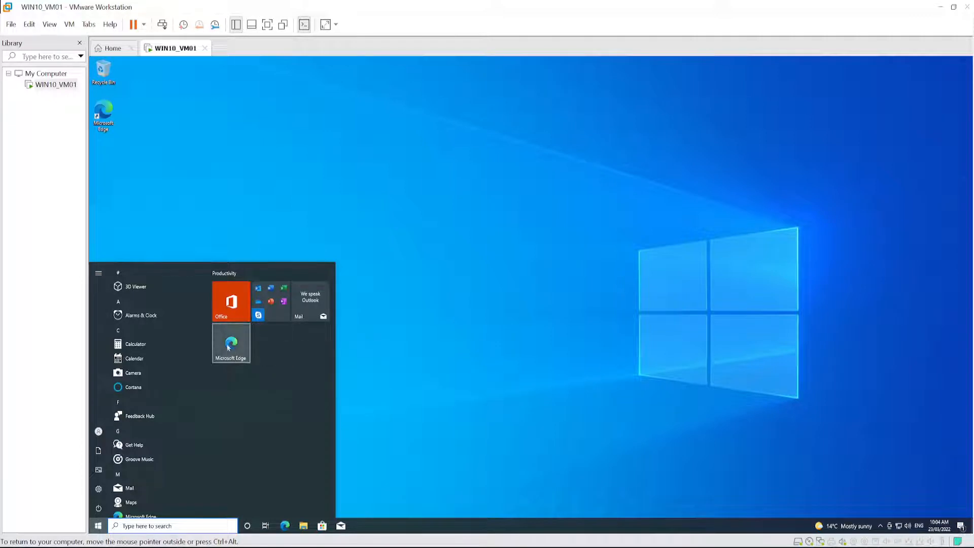
pyautogui.rightClick(311, 299)
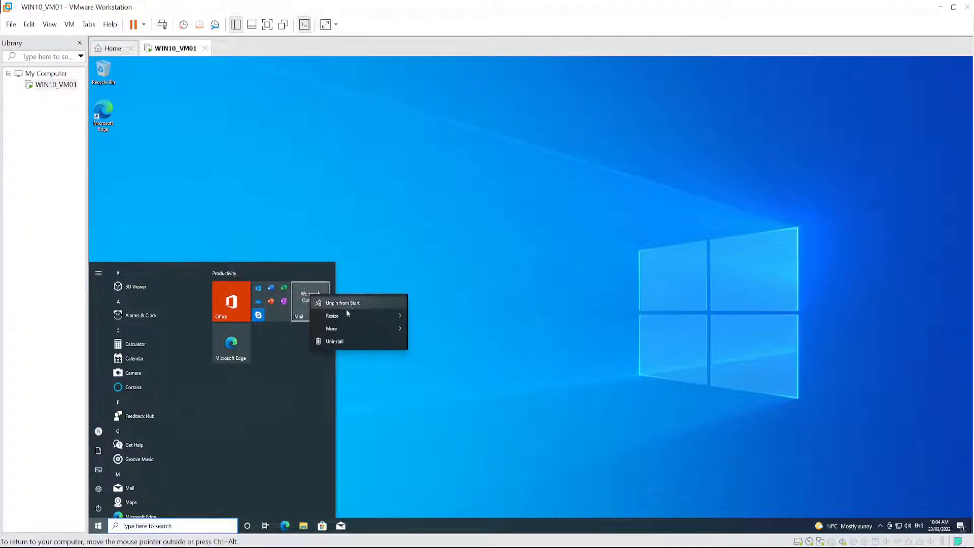
pyautogui.click(334, 341)
pyautogui.click(350, 268)
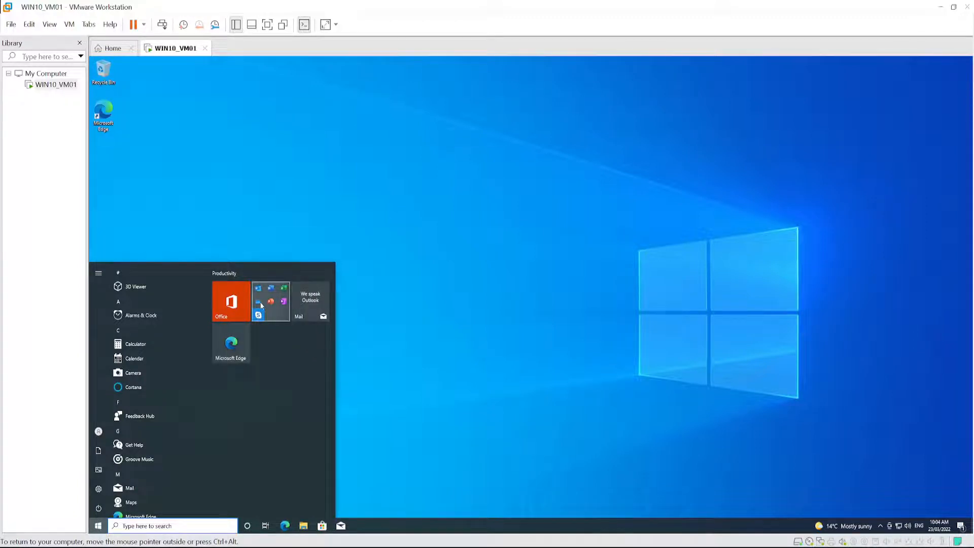
# - Unpin the folder of Office app shortcuts from Start and uninstall the Office app, confirming its removal
pyautogui.rightClick(272, 296)
pyautogui.click(279, 305)
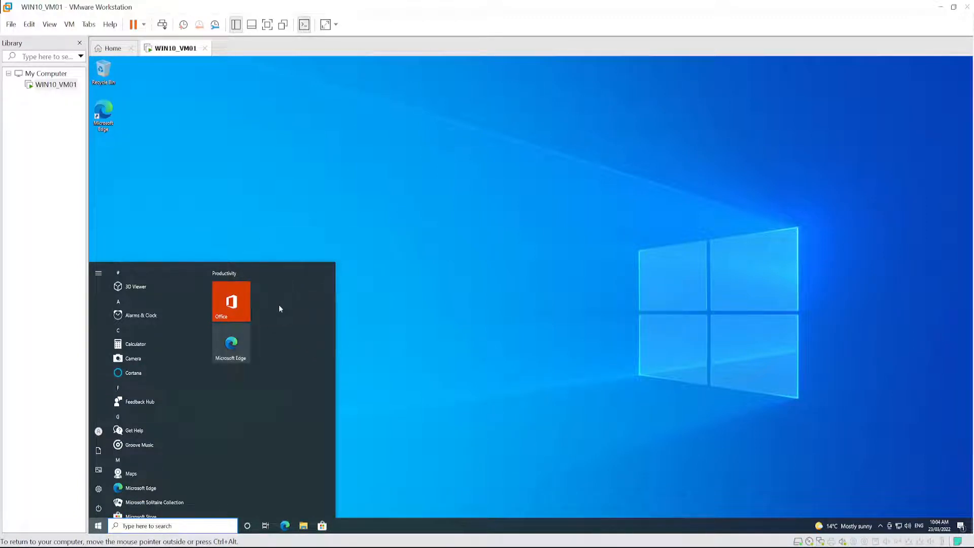
pyautogui.rightClick(234, 303)
pyautogui.click(263, 351)
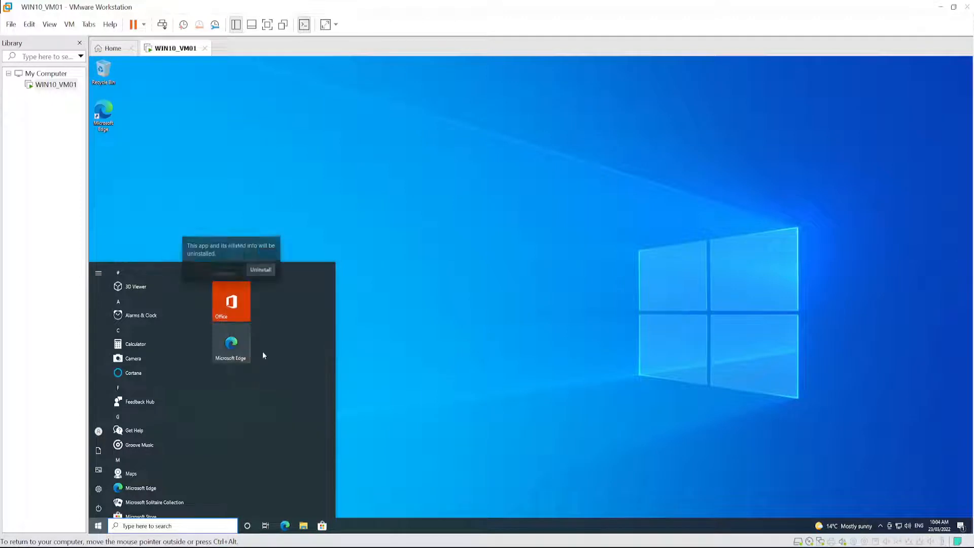
pyautogui.click(261, 269)
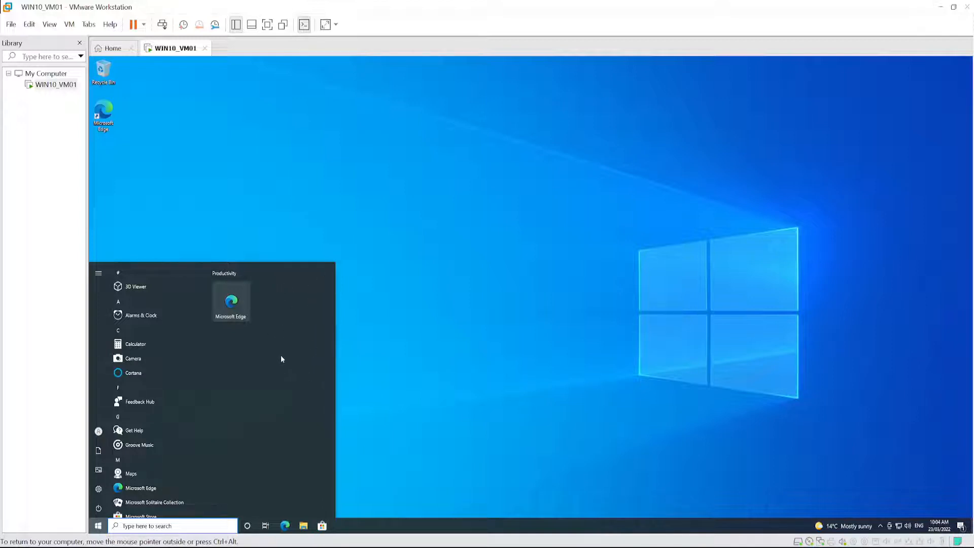
# - Unpin Microsoft Store from the guest's taskbar and hide the Cortana button
pyautogui.rightClick(323, 528)
pyautogui.click(306, 509)
pyautogui.rightClick(341, 529)
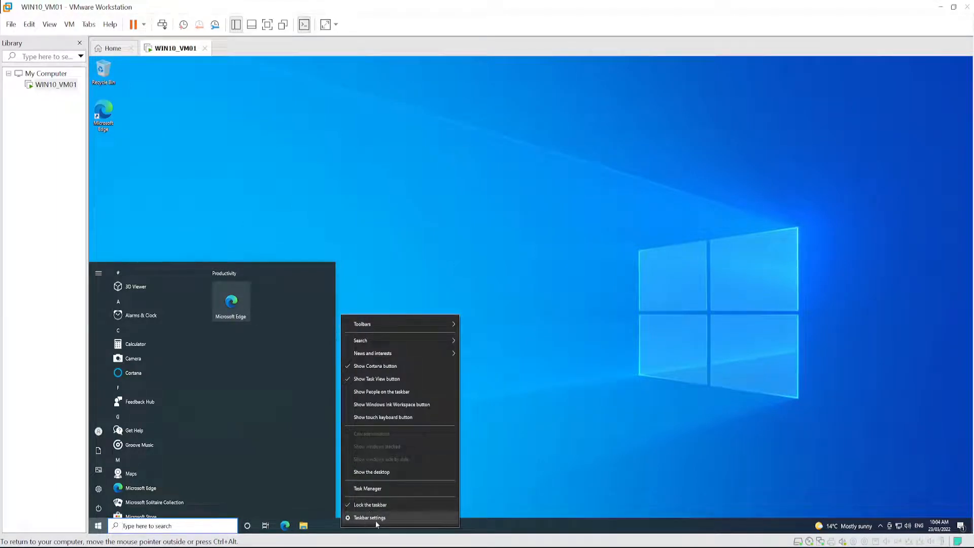
pyautogui.moveTo(364, 330)
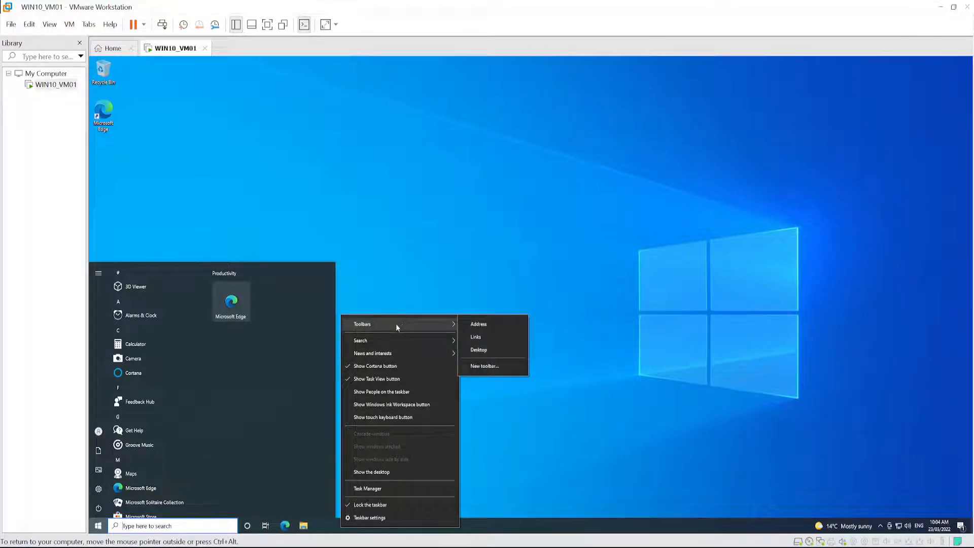
pyautogui.click(379, 367)
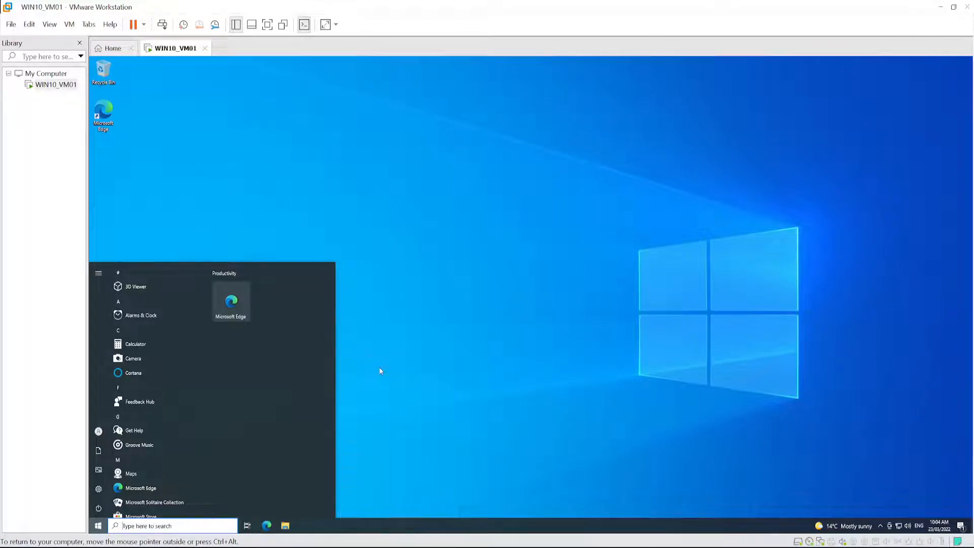
# - Hide the Task View button and set the taskbar search to Hidden
pyautogui.rightClick(343, 529)
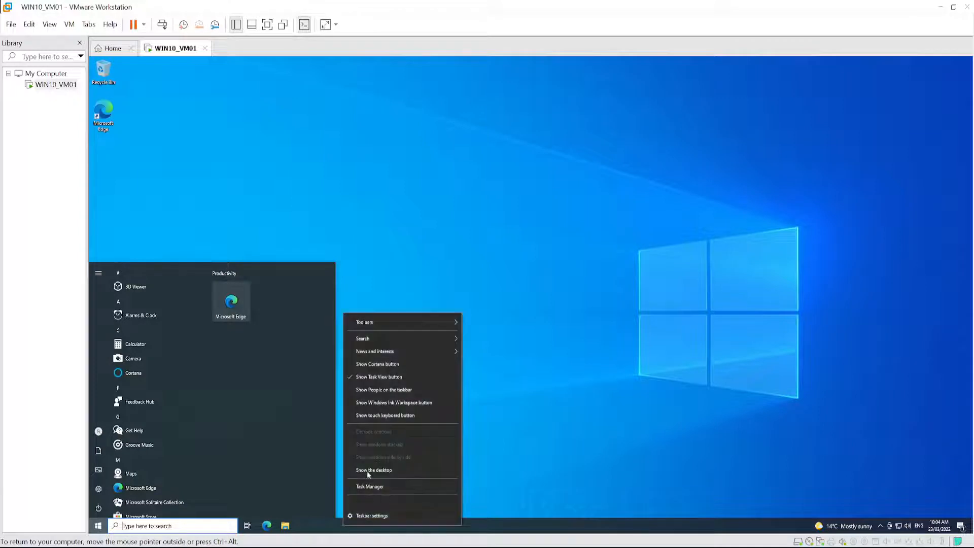
pyautogui.click(376, 376)
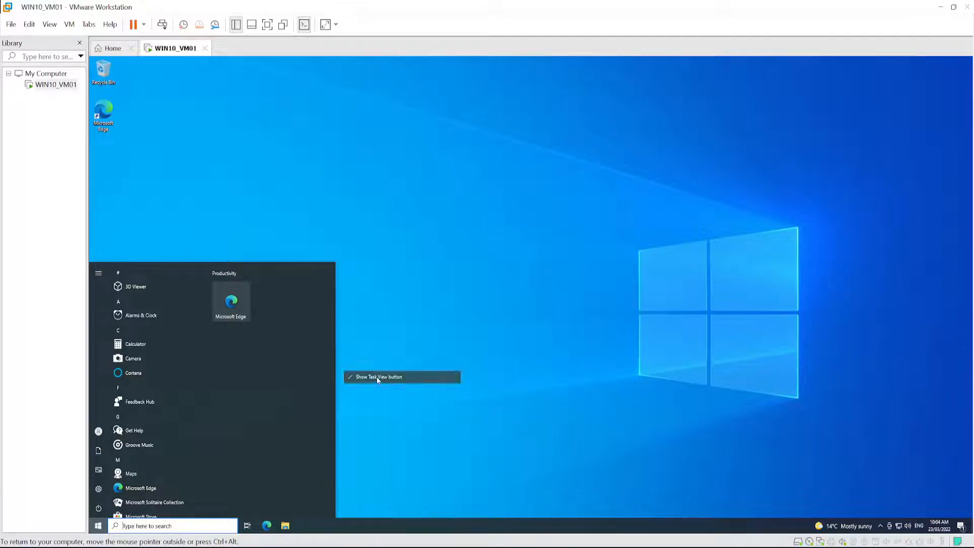
pyautogui.rightClick(360, 525)
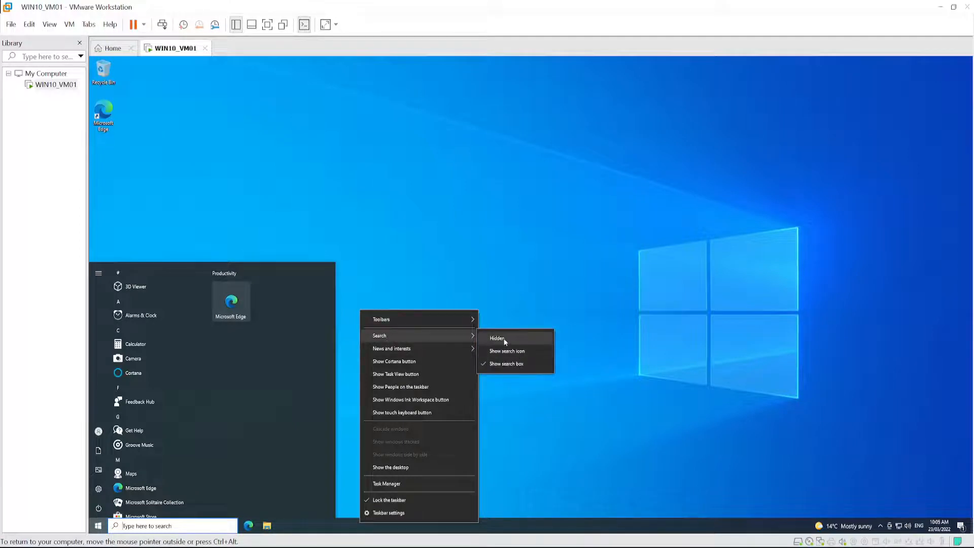
pyautogui.click(505, 341)
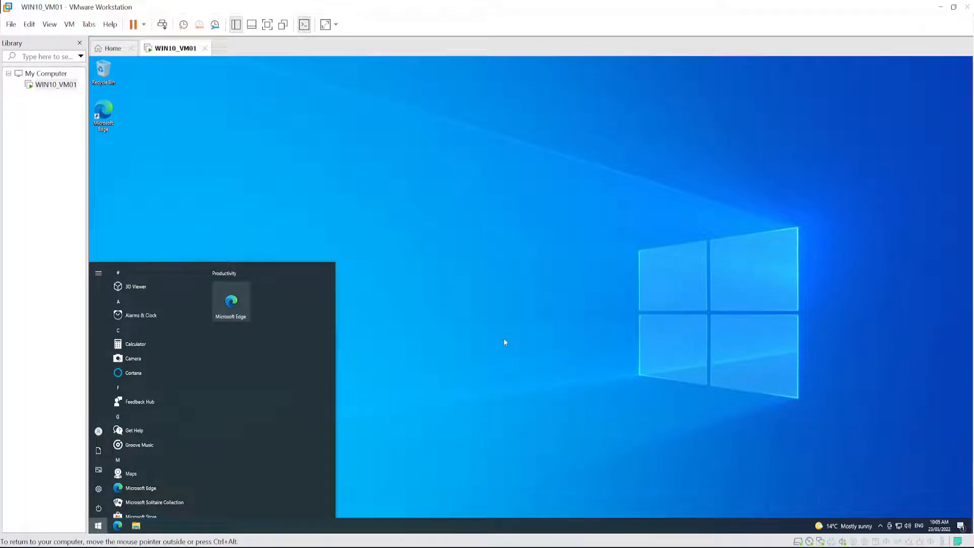
pyautogui.rightClick(390, 526)
pyautogui.moveTo(439, 327)
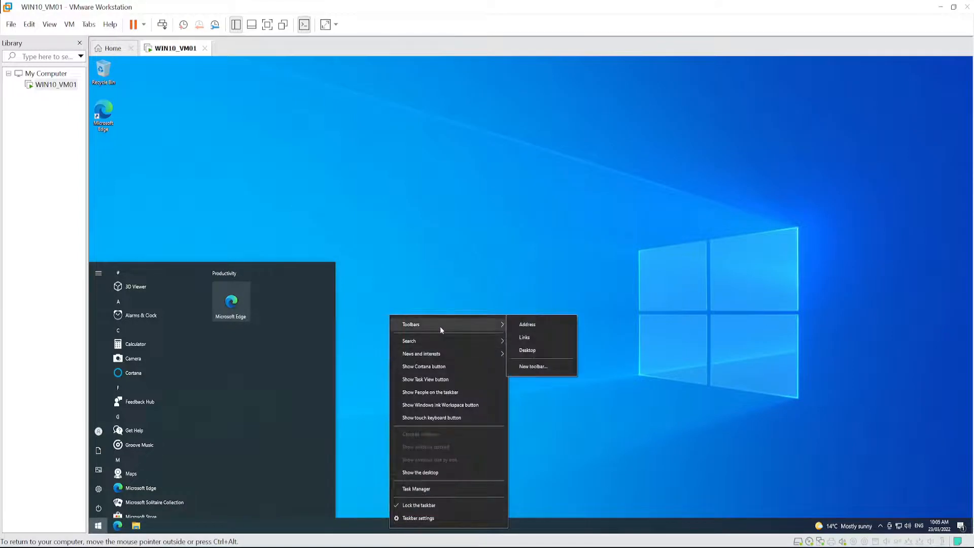
pyautogui.click(567, 528)
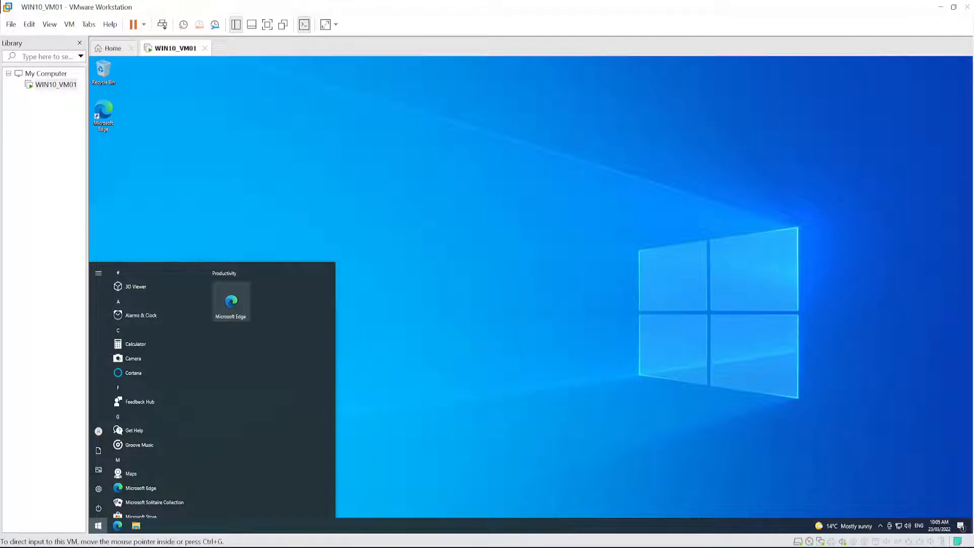
# - Open File Explorer in the guest and move its window up and to the left on the desktop
pyautogui.click(140, 528)
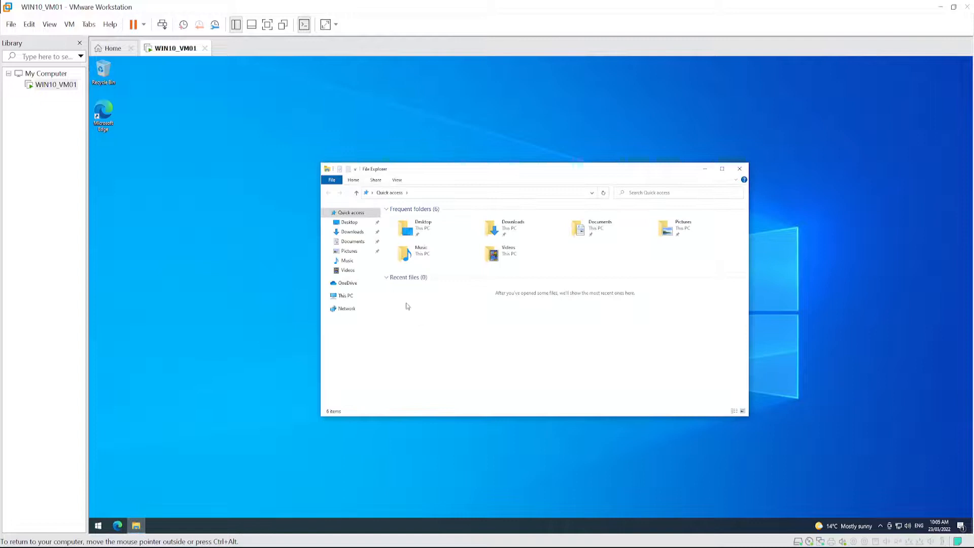
pyautogui.rightClick(345, 296)
pyautogui.click(560, 355)
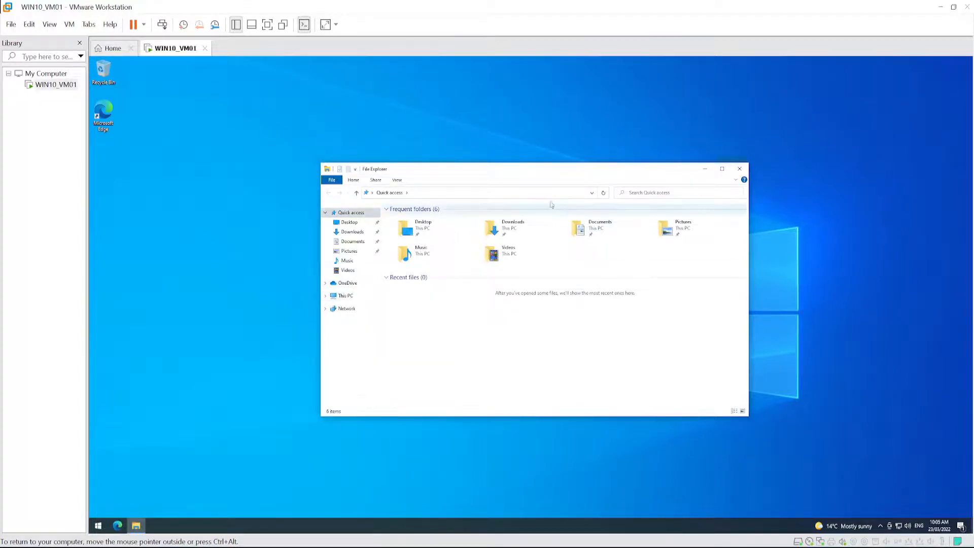
pyautogui.moveTo(442, 173); pyautogui.dragTo(335, 165)
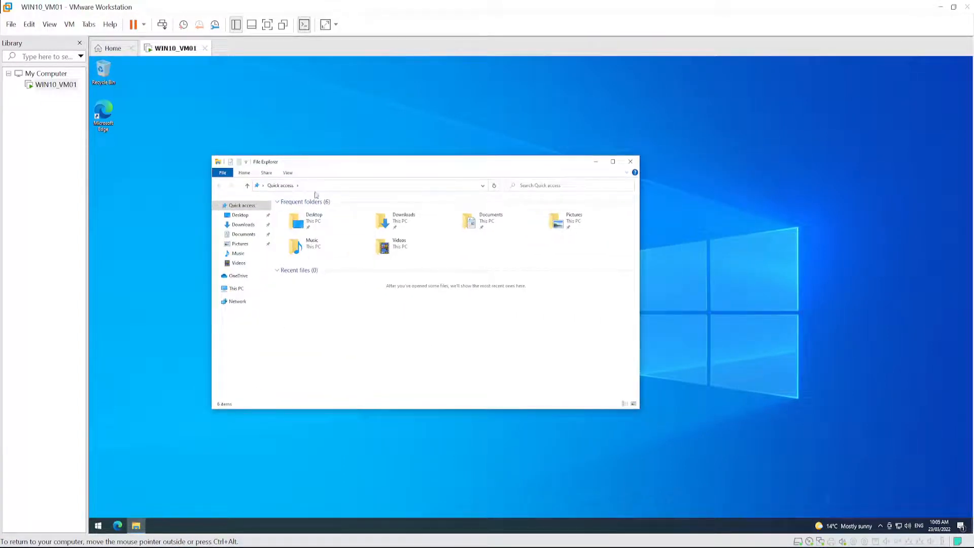
# - Turn item check boxes on and back off in File Explorer
pyautogui.click(287, 174)
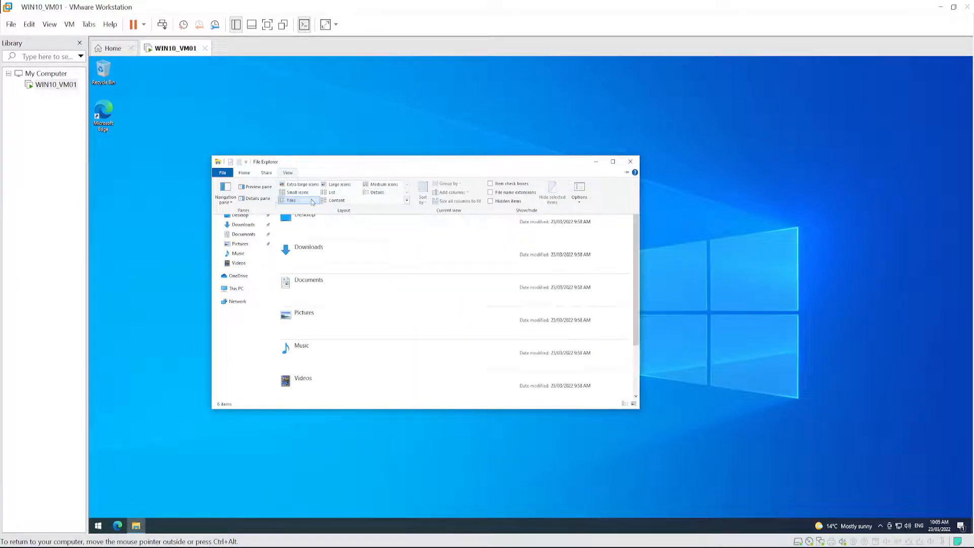
pyautogui.click(490, 185)
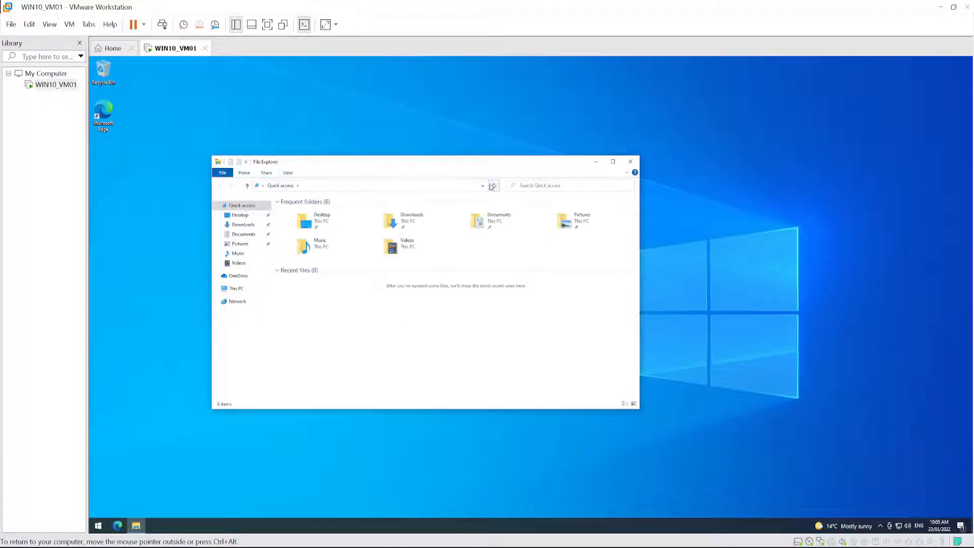
pyautogui.click(288, 173)
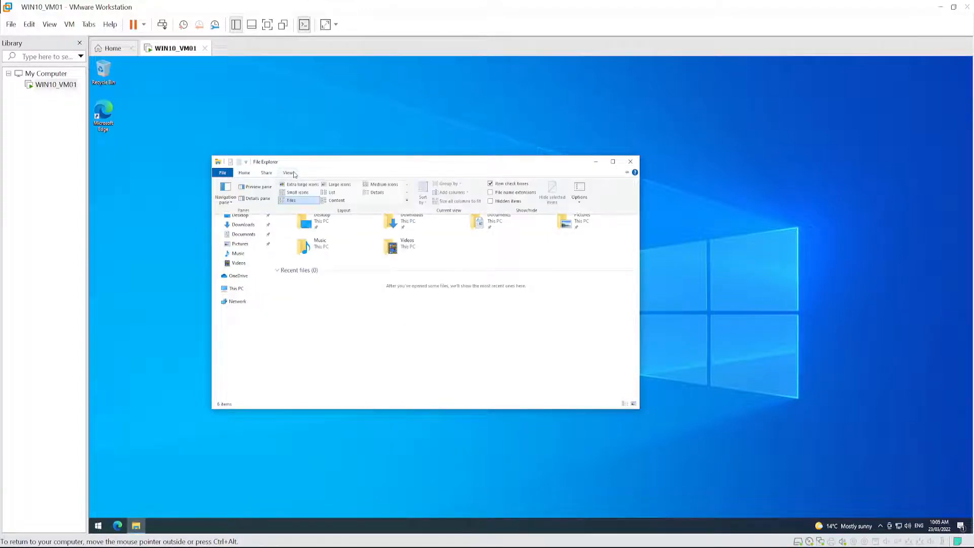
pyautogui.click(491, 185)
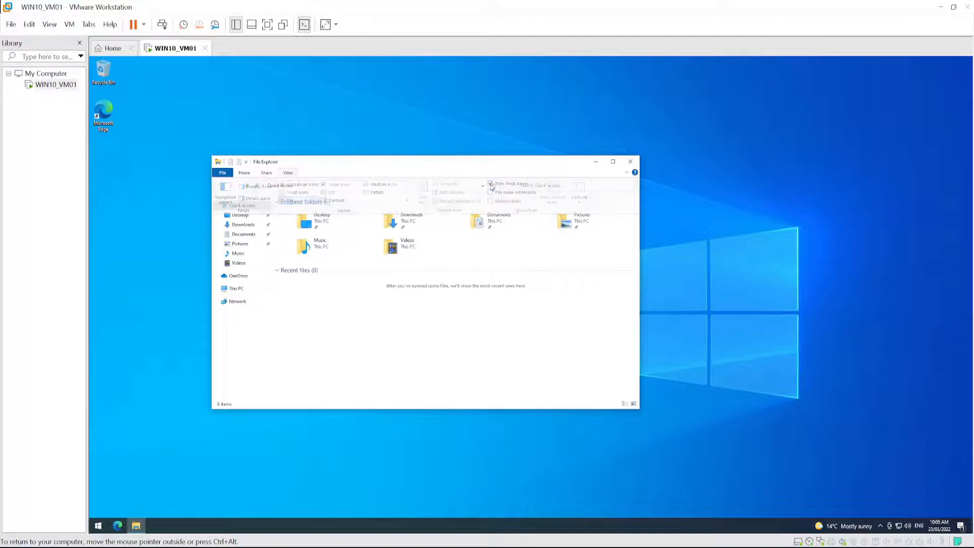
# - Turn on file name extensions and create a new text document with its default name in the Documents folder
pyautogui.click(288, 173)
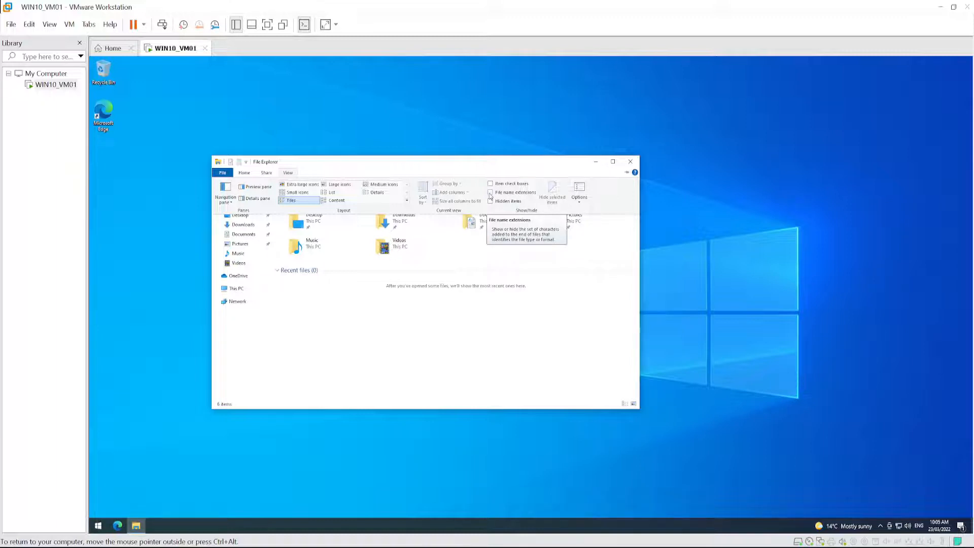
pyautogui.click(490, 195)
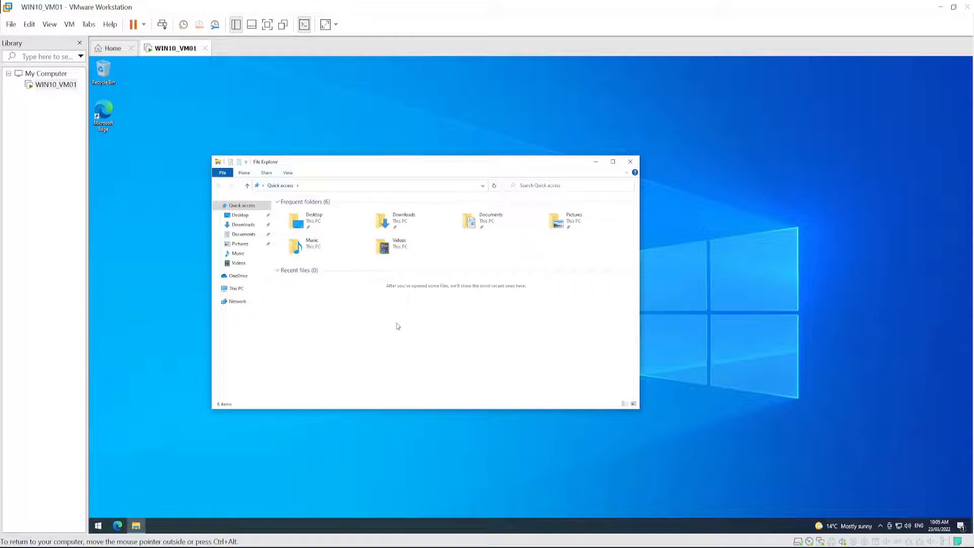
pyautogui.doubleClick(488, 223)
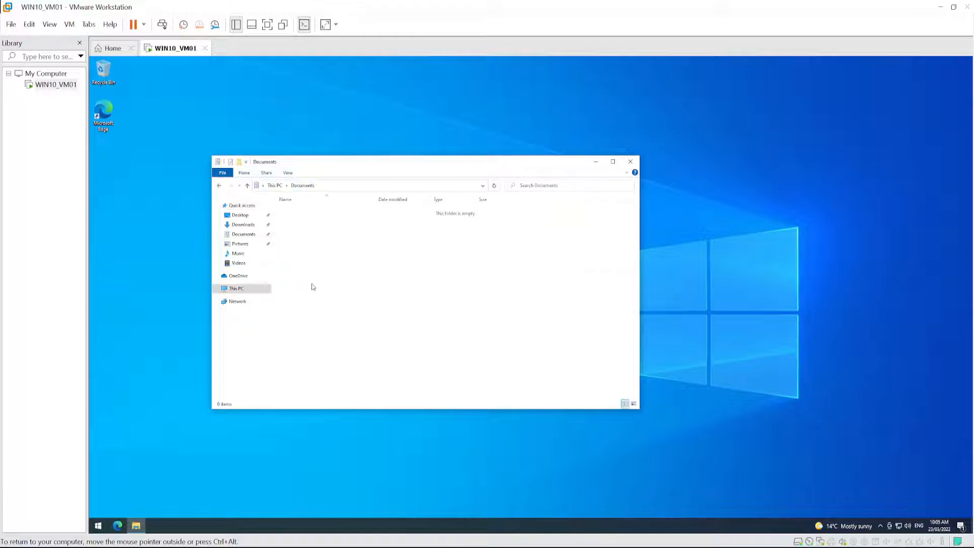
pyautogui.rightClick(368, 273)
pyautogui.moveTo(401, 357)
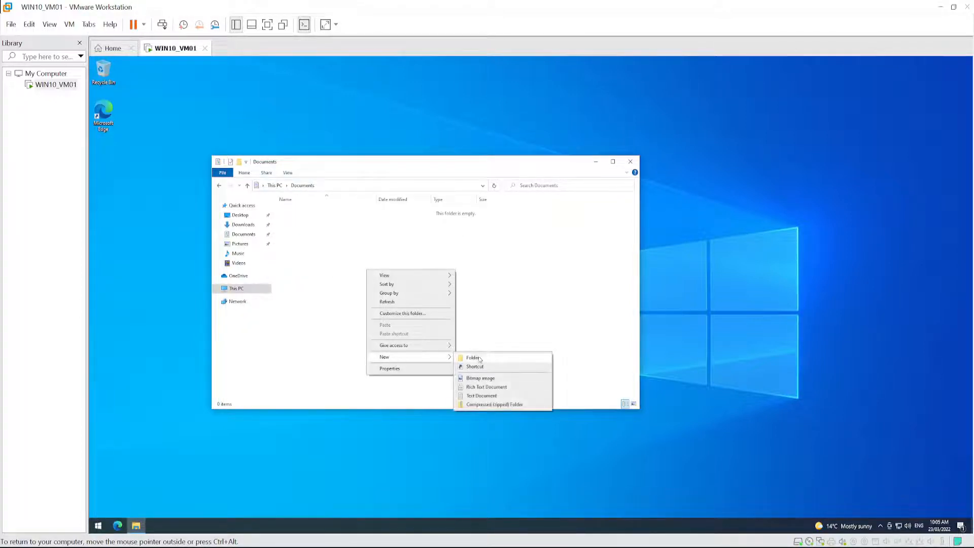
pyautogui.click(482, 395)
pyautogui.click(319, 253)
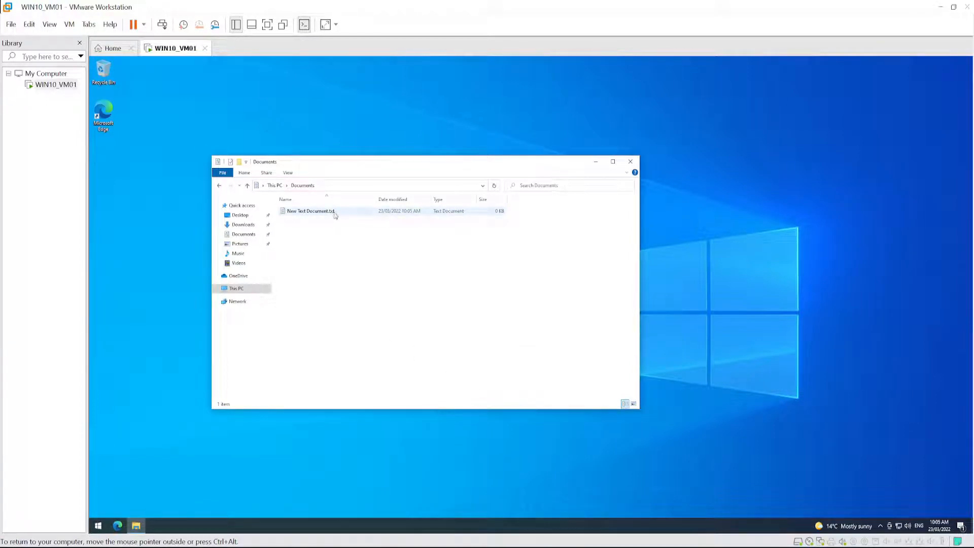
# - Turn off file name extensions in File Explorer
pyautogui.click(288, 173)
pyautogui.click(491, 193)
# - Turn hidden items on and back off in File Explorer while viewing the root of Local Disk (C:)
pyautogui.click(288, 175)
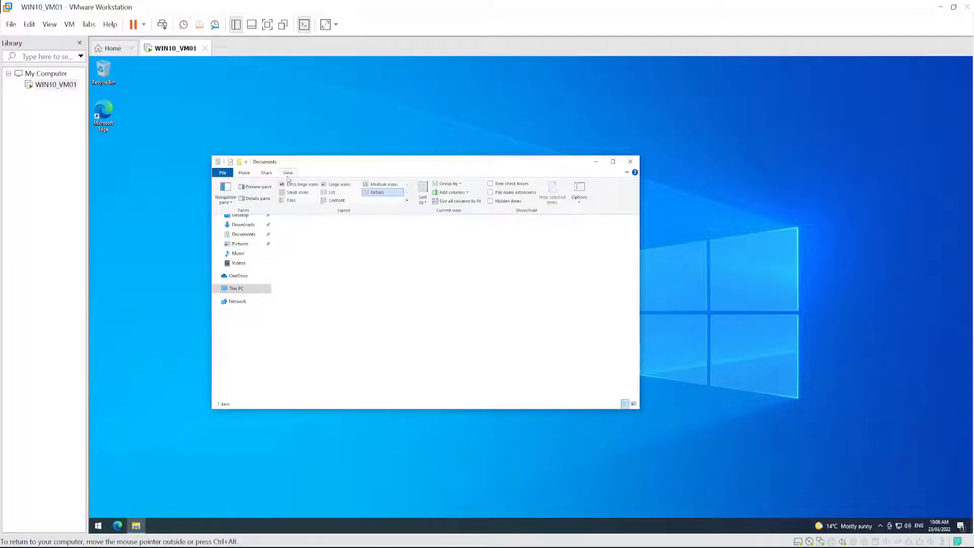
pyautogui.click(490, 201)
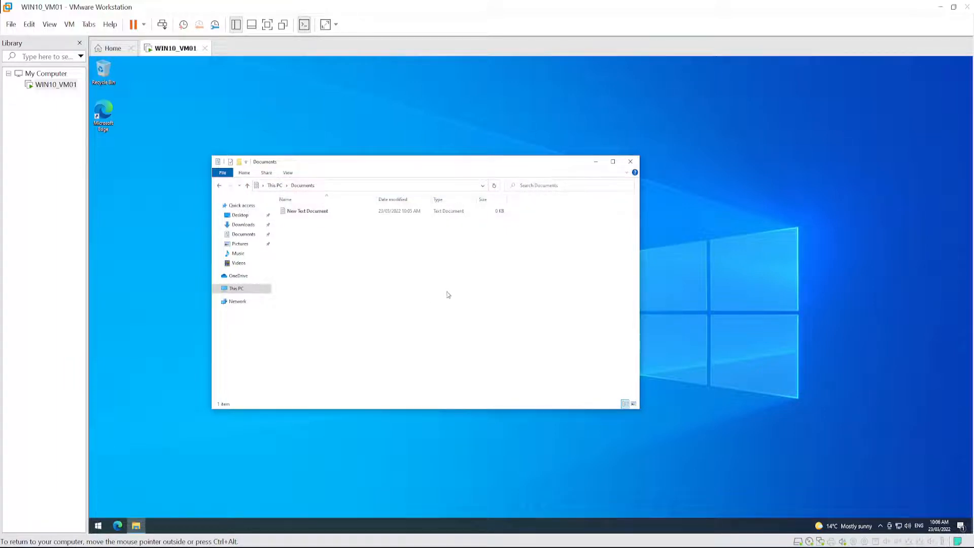
pyautogui.click(241, 289)
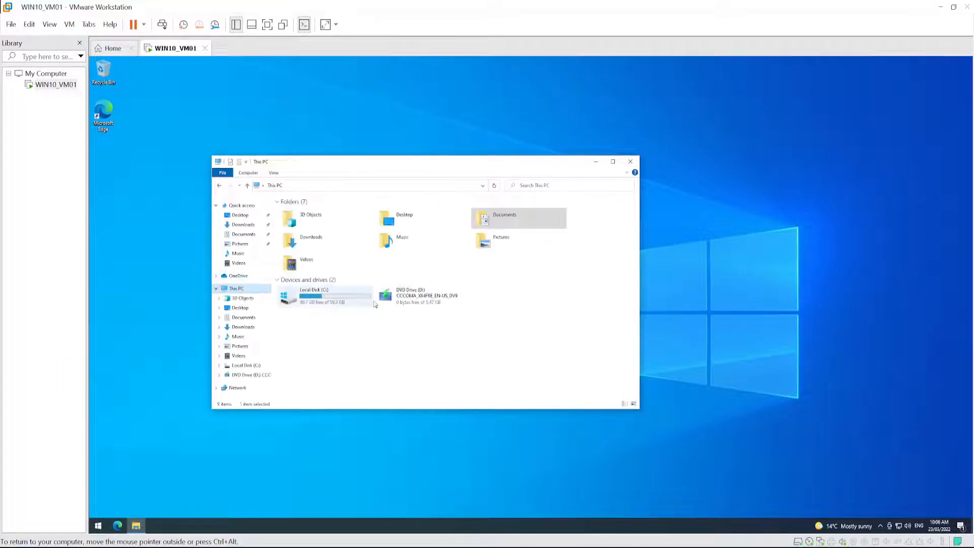
pyautogui.doubleClick(337, 303)
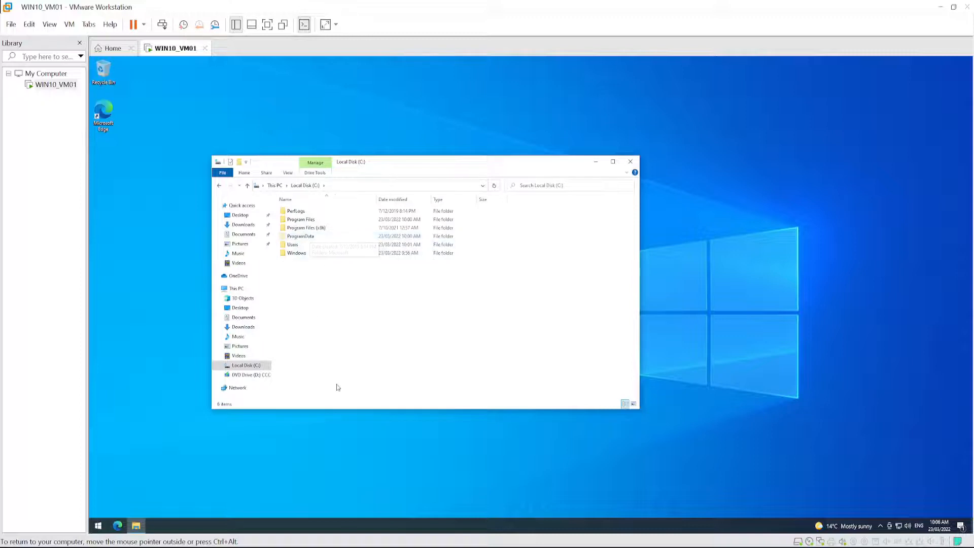
pyautogui.click(288, 174)
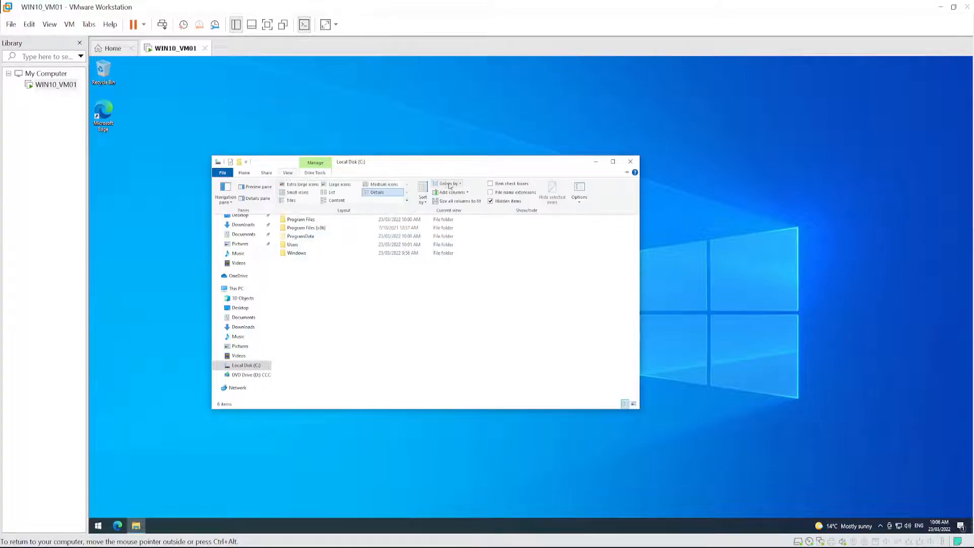
pyautogui.click(491, 201)
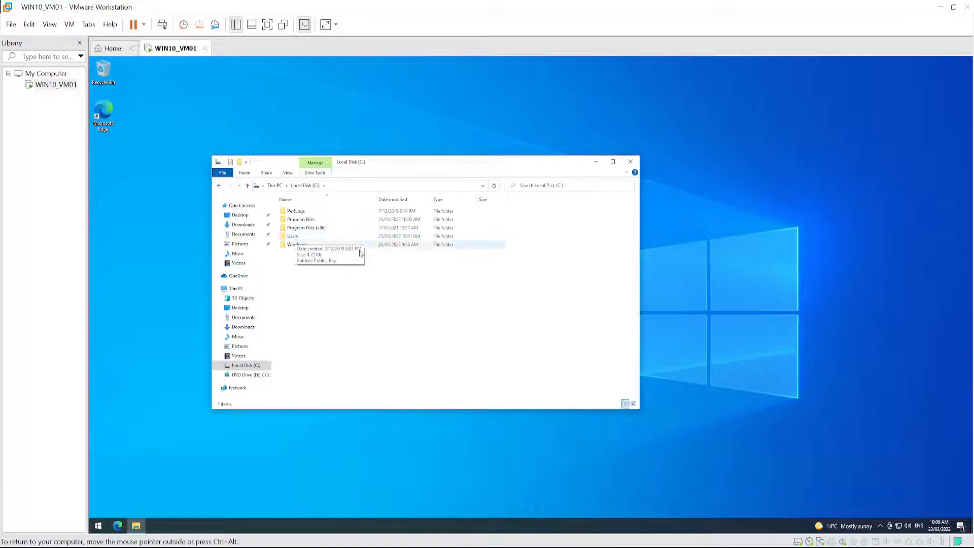
# - Look inside the user's profile folder under Users and return to the root of Local Disk (C:)
pyautogui.doubleClick(295, 237)
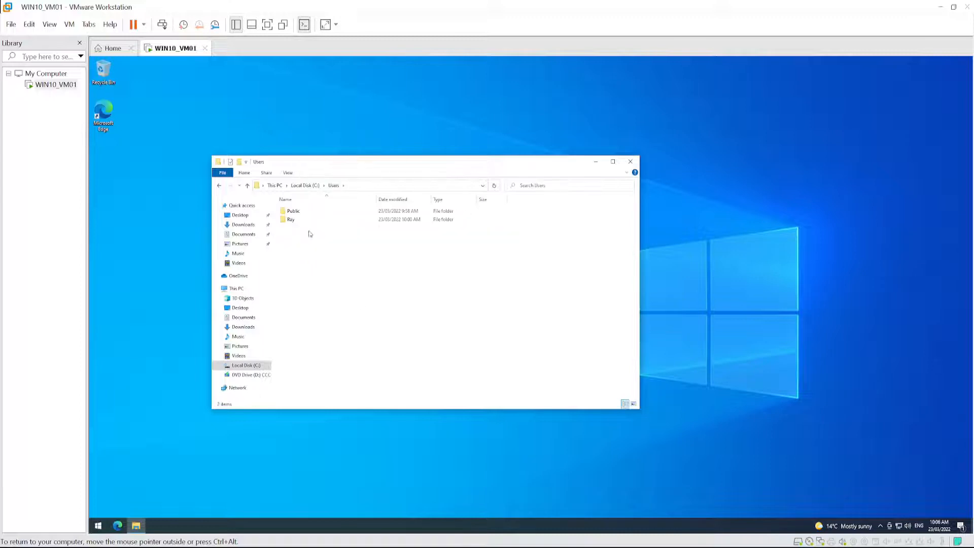
pyautogui.doubleClick(290, 220)
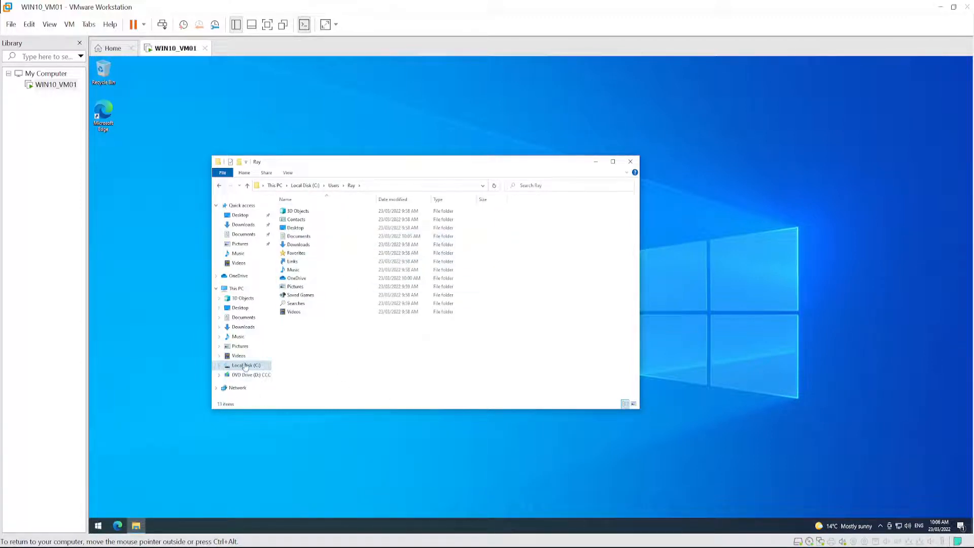
pyautogui.click(244, 366)
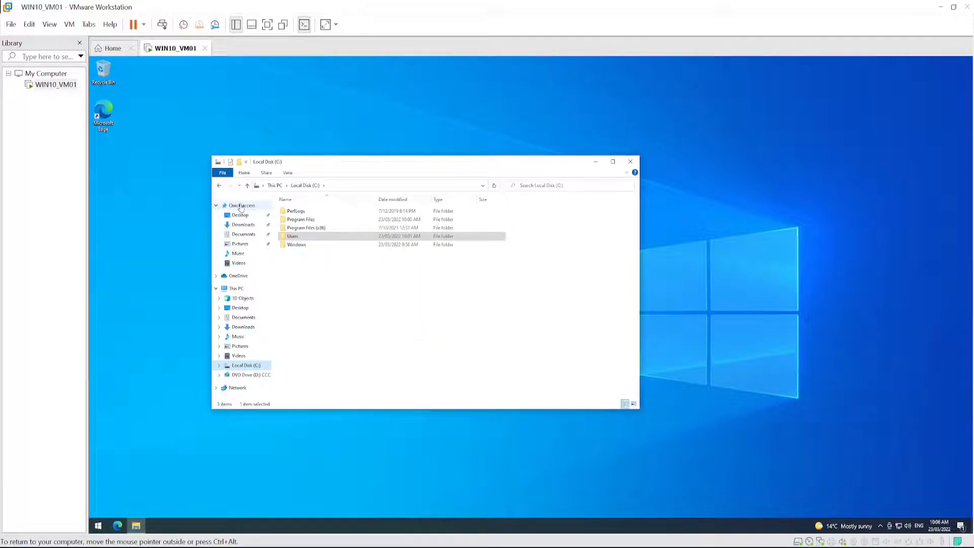
# - Collapse Quick access in File Explorer's folder tree and clear the selection of the Users folder
pyautogui.click(216, 206)
pyautogui.click(247, 173)
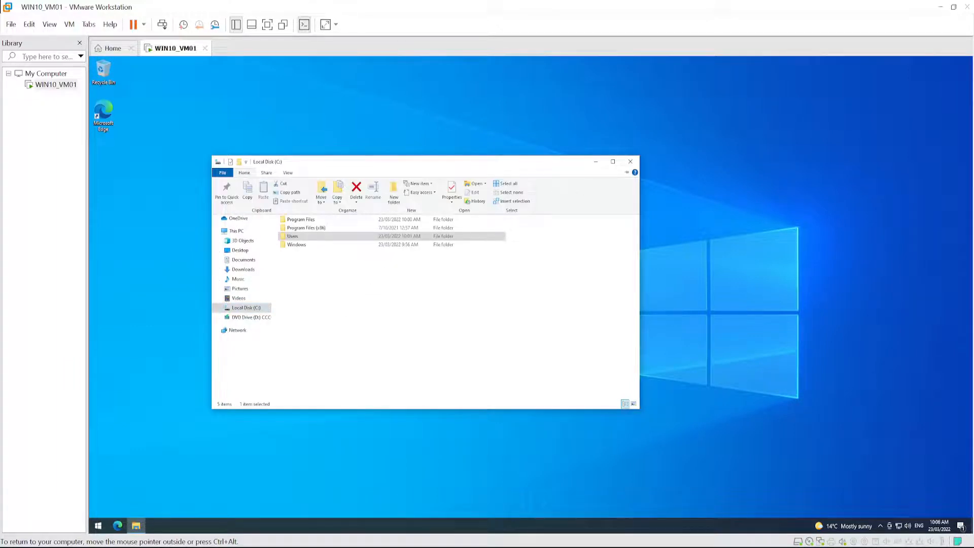
pyautogui.click(551, 364)
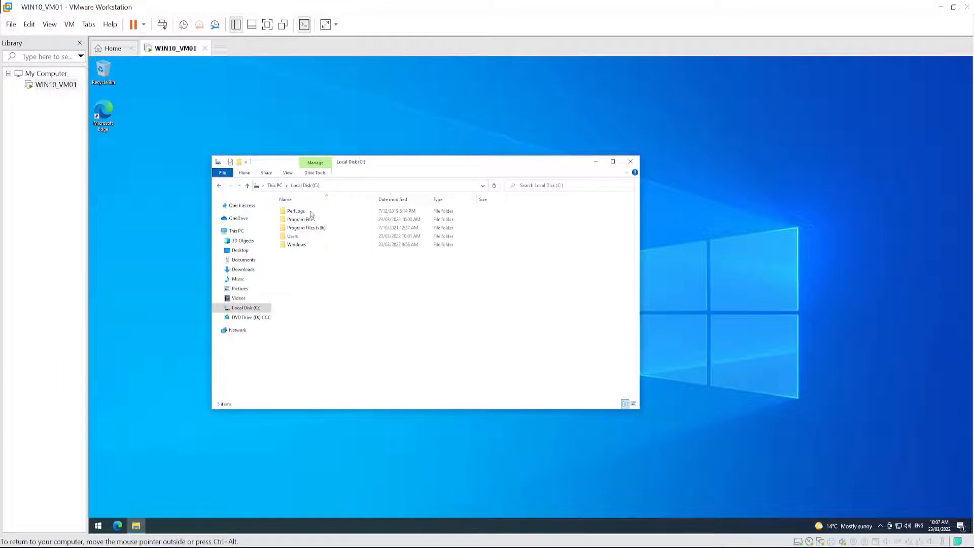
# - View the This PC and Quick access locations, and reopen File Explorer in its default location
pyautogui.click(275, 185)
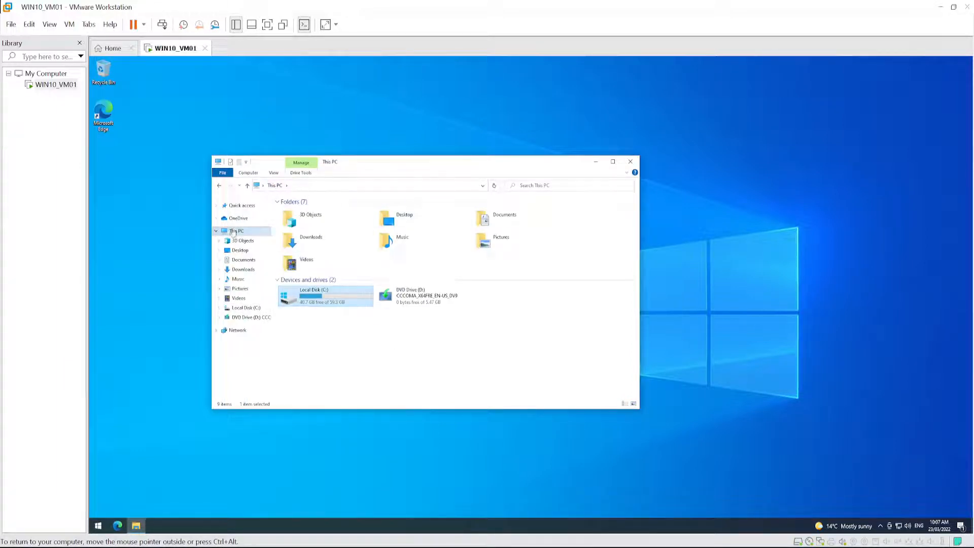
pyautogui.click(234, 208)
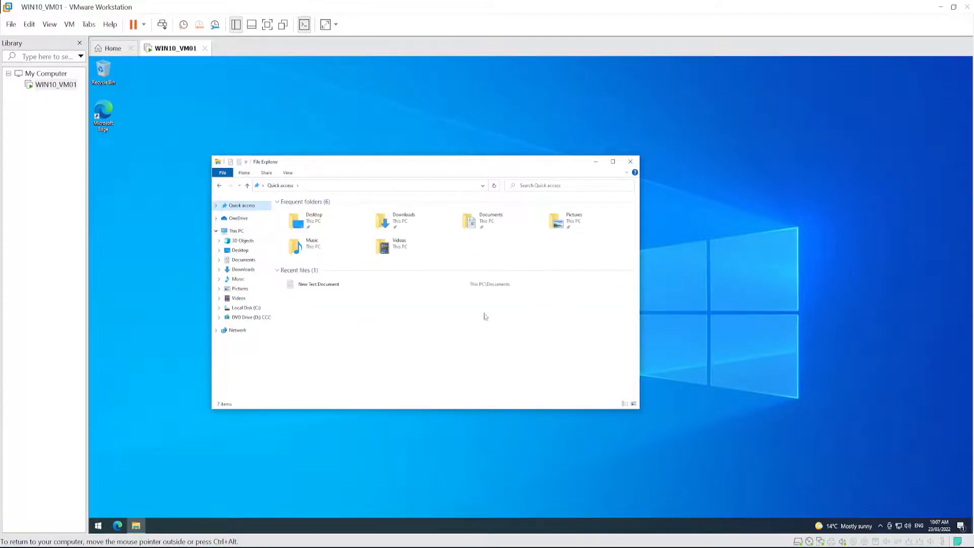
pyautogui.click(630, 162)
pyautogui.click(137, 528)
# - Set File Explorer to open to This PC in the Quick access folder options
pyautogui.rightClick(240, 206)
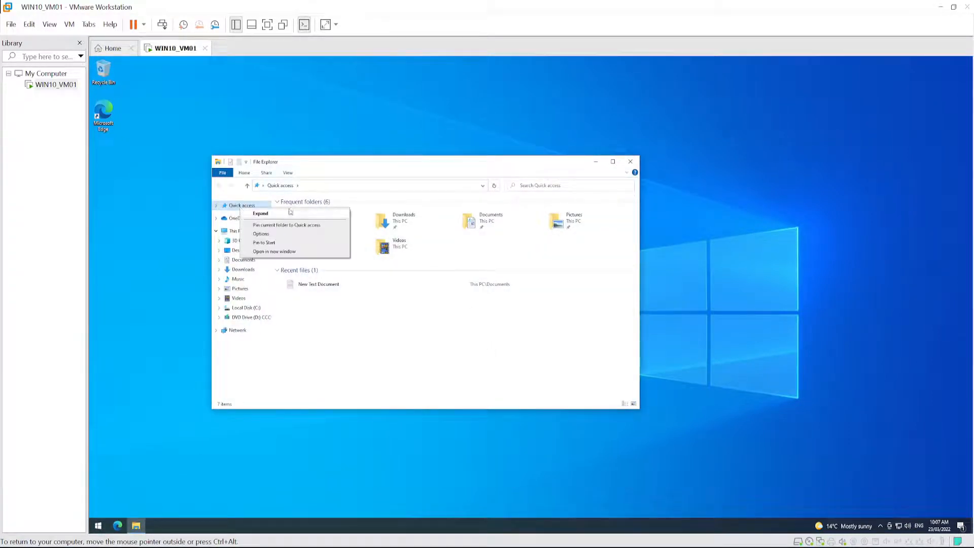
pyautogui.click(267, 236)
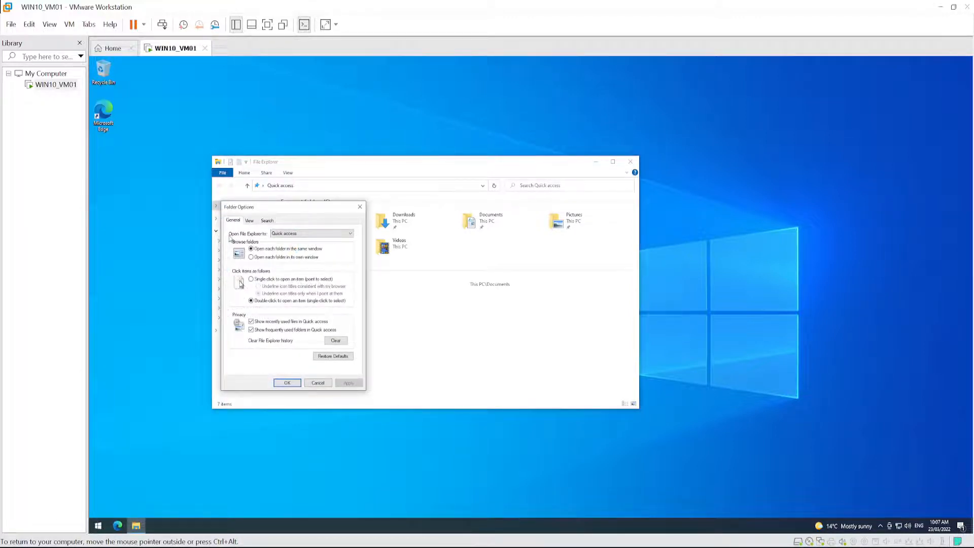
pyautogui.click(283, 235)
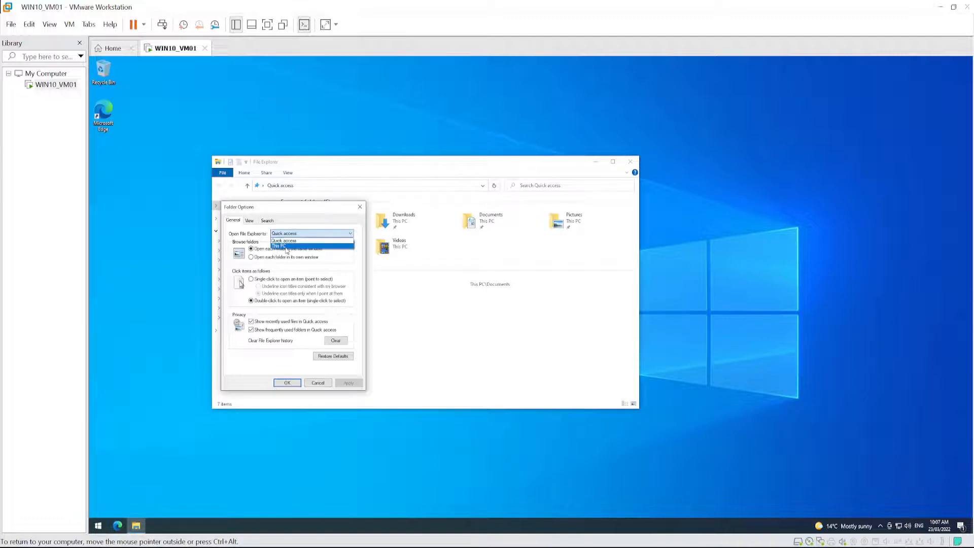
pyautogui.click(288, 246)
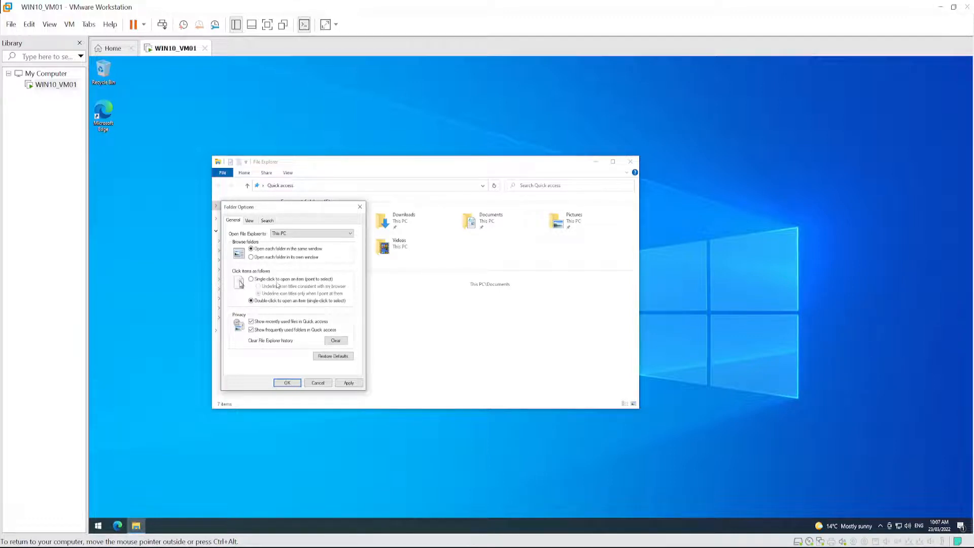
# - Turn off recently used files and frequently used folders in Quick access, and clear the File Explorer history
pyautogui.click(251, 322)
pyautogui.click(251, 330)
pyautogui.click(336, 343)
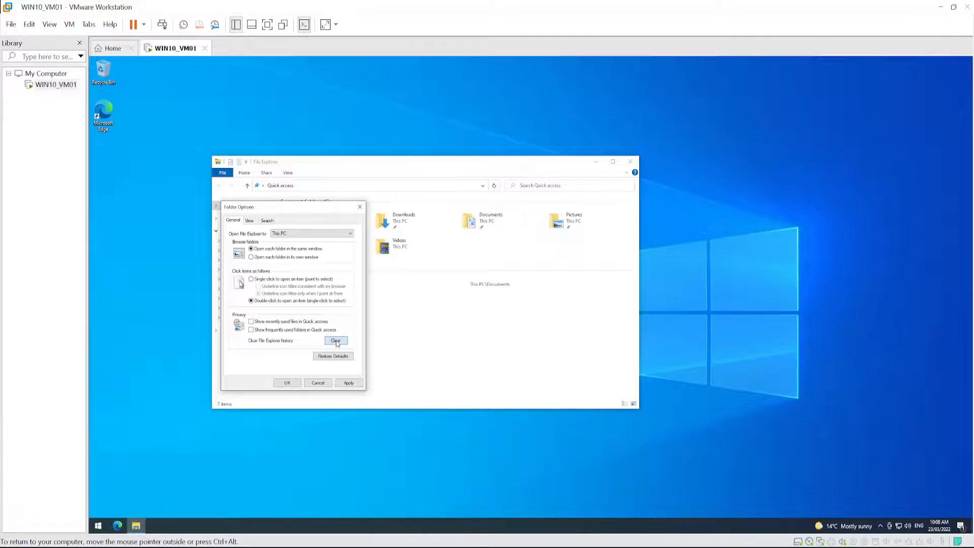
pyautogui.click(349, 385)
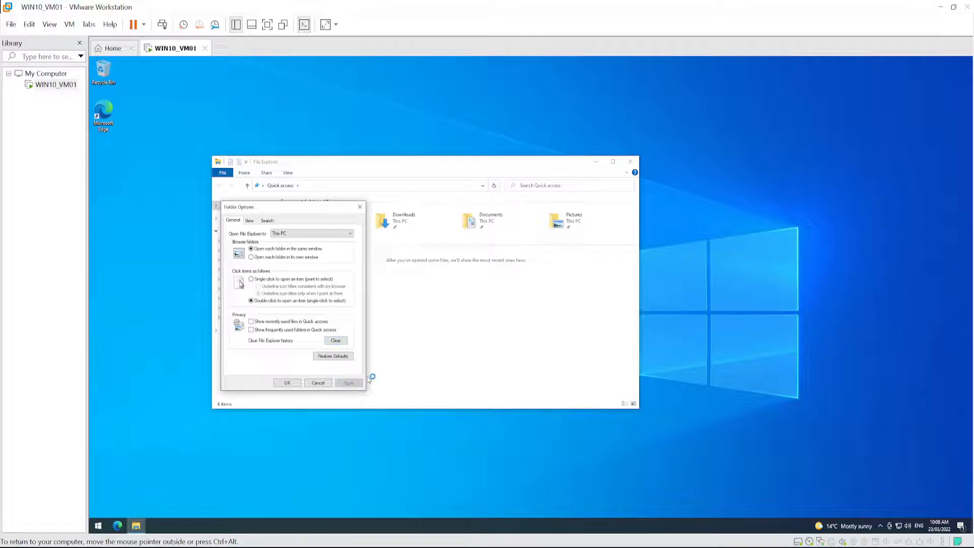
pyautogui.click(287, 383)
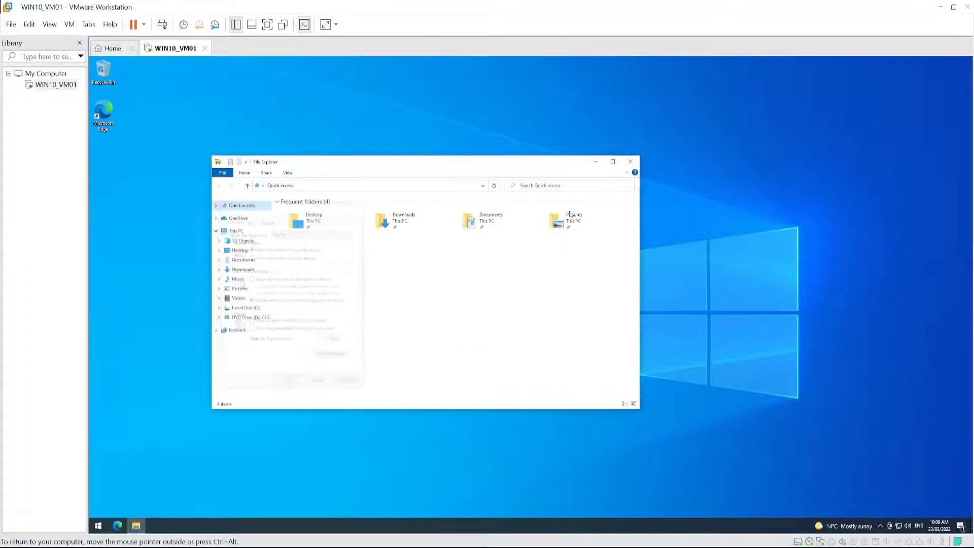
# - Close and reopen File Explorer to check its start location
pyautogui.click(630, 161)
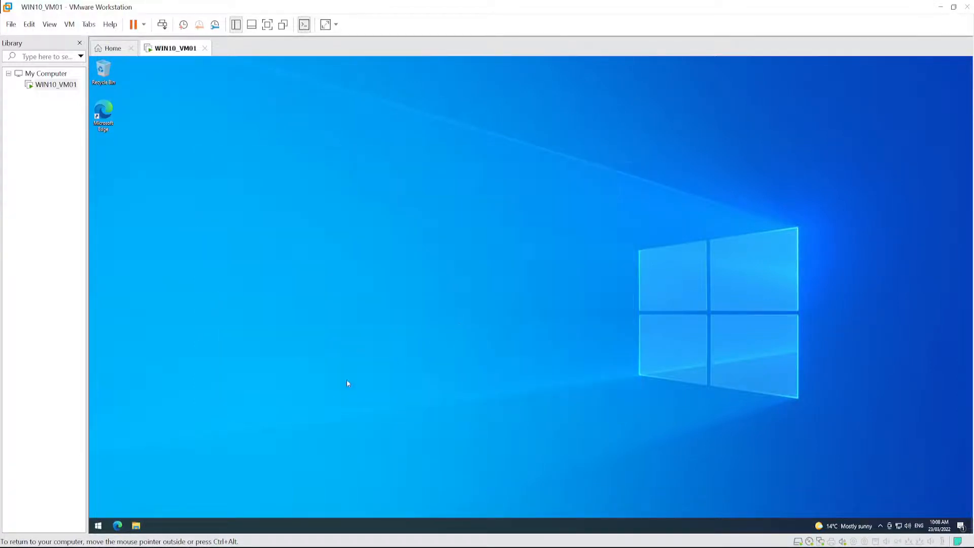
pyautogui.click(136, 527)
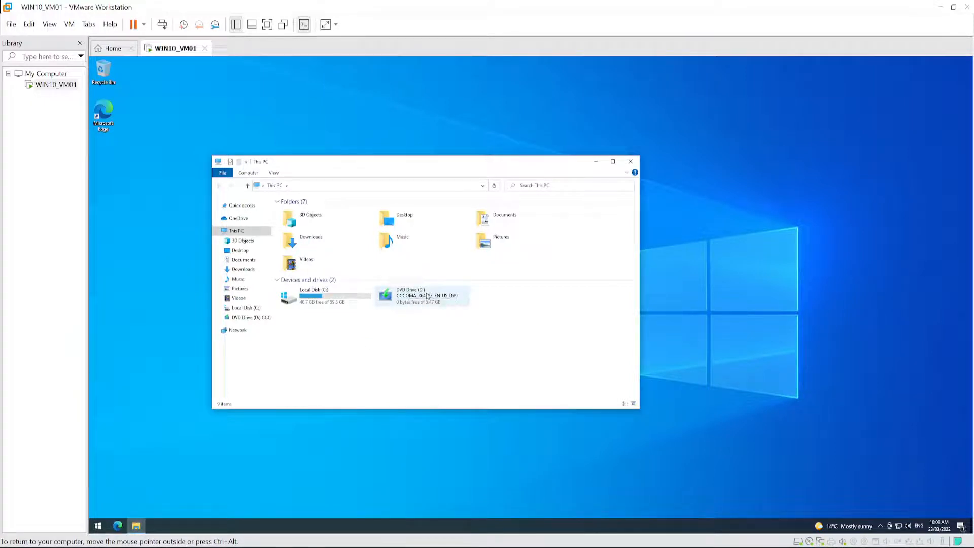
# - Disconnect the CD/DVD (SATA) drive of WIN10_VM01 and disable its connection at power on
pyautogui.rightClick(50, 87)
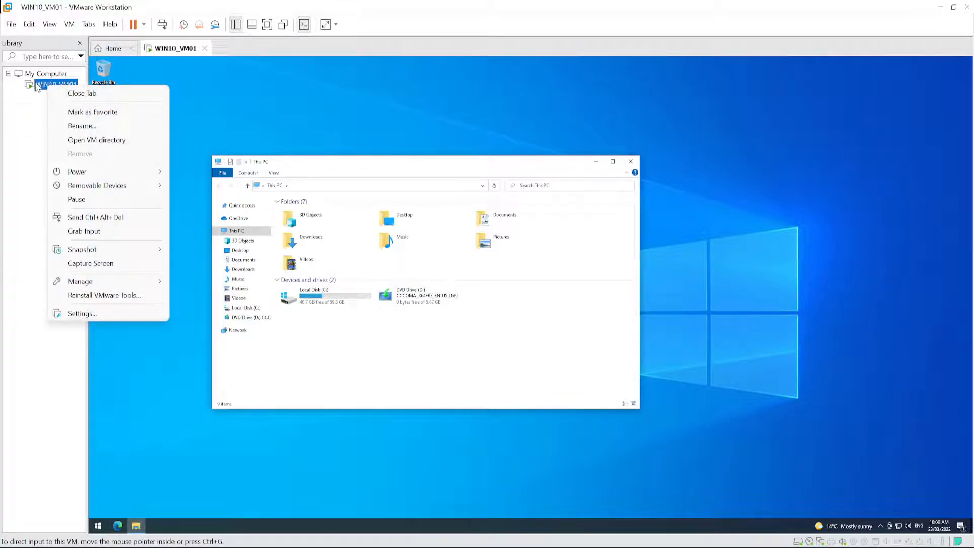
pyautogui.click(83, 317)
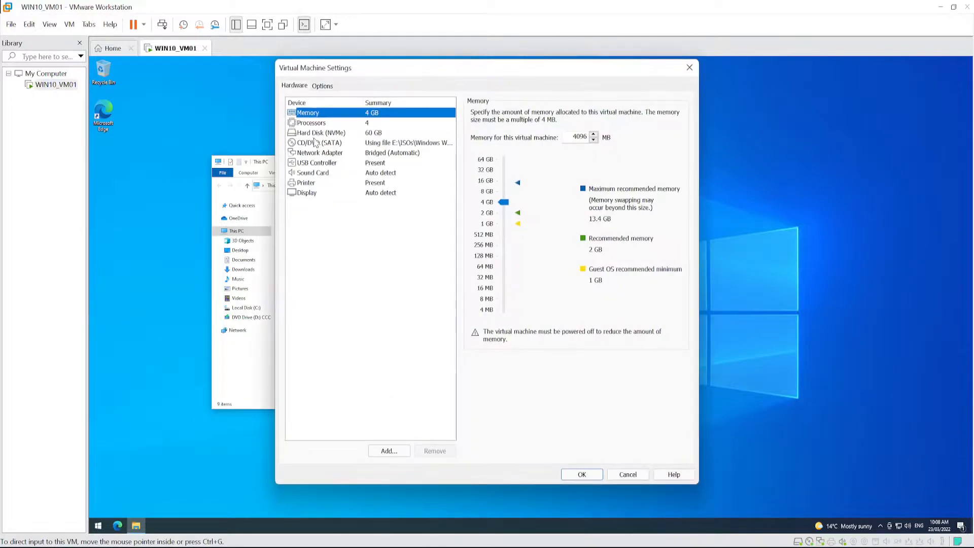
pyautogui.click(308, 144)
pyautogui.moveTo(417, 69); pyautogui.dragTo(642, 82)
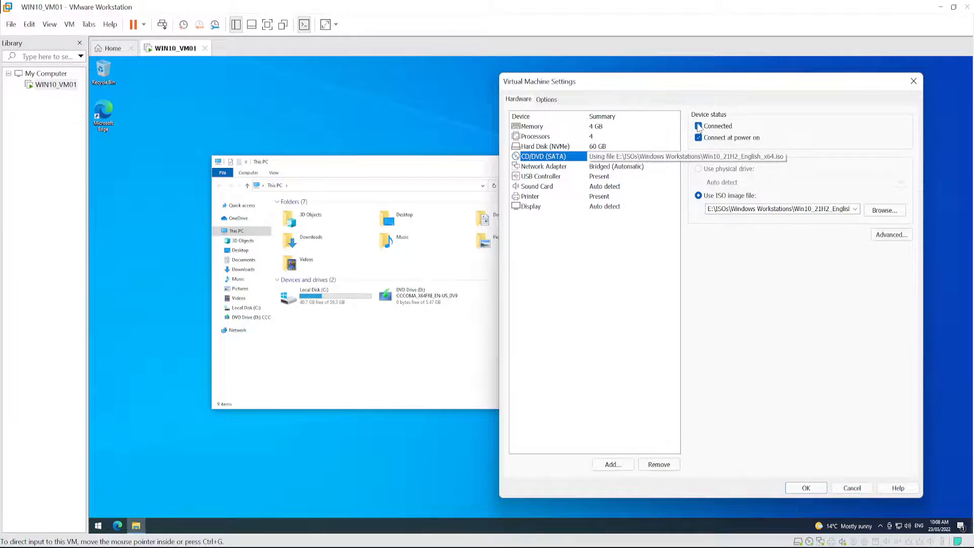
pyautogui.click(699, 127)
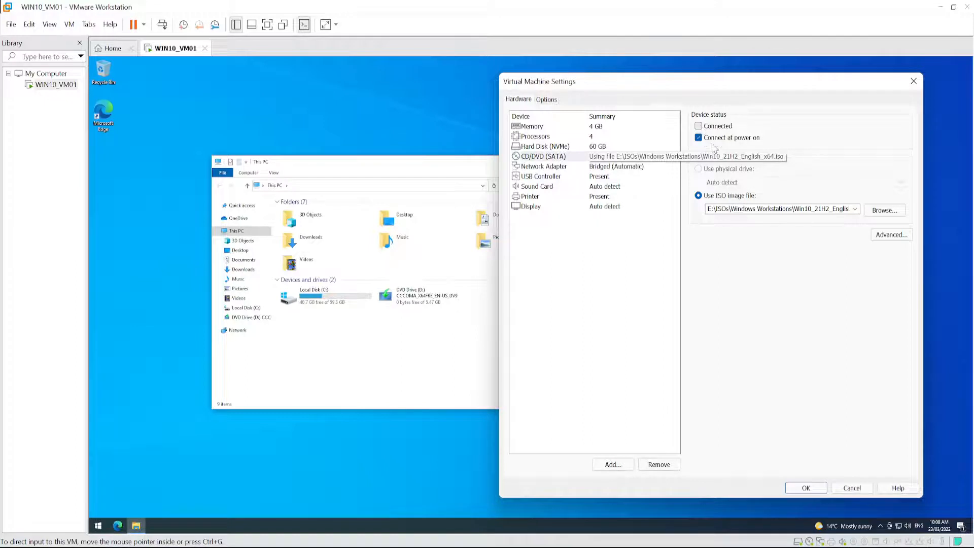
pyautogui.click(700, 138)
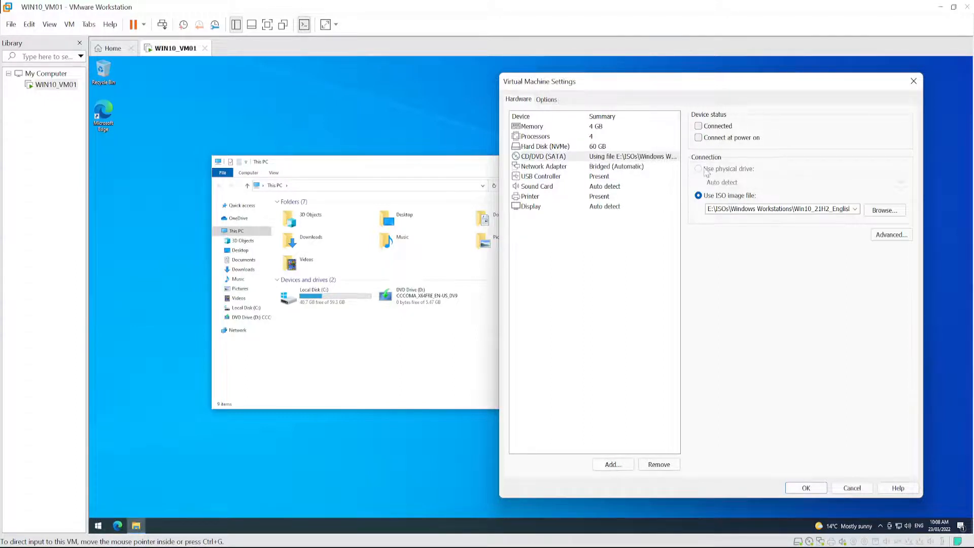
pyautogui.click(699, 138)
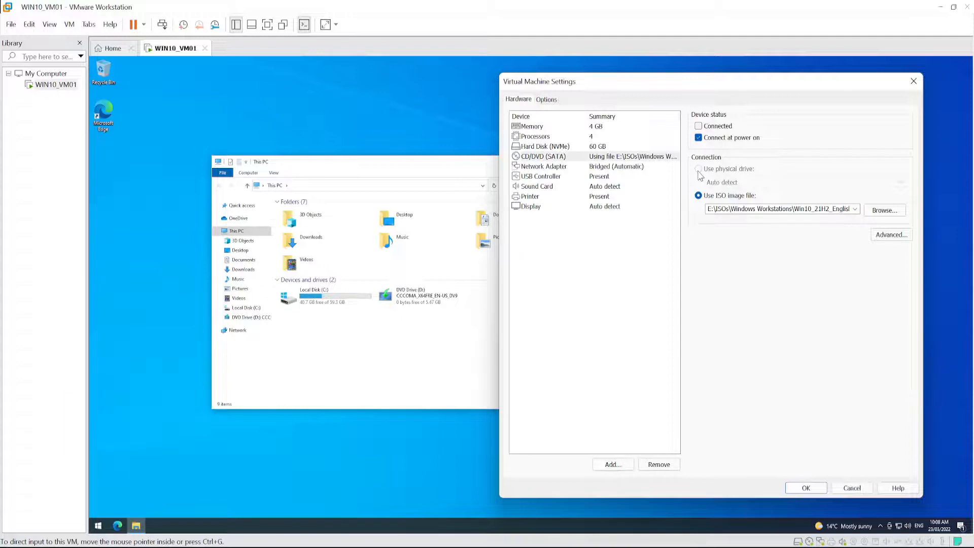
pyautogui.click(698, 137)
pyautogui.click(807, 488)
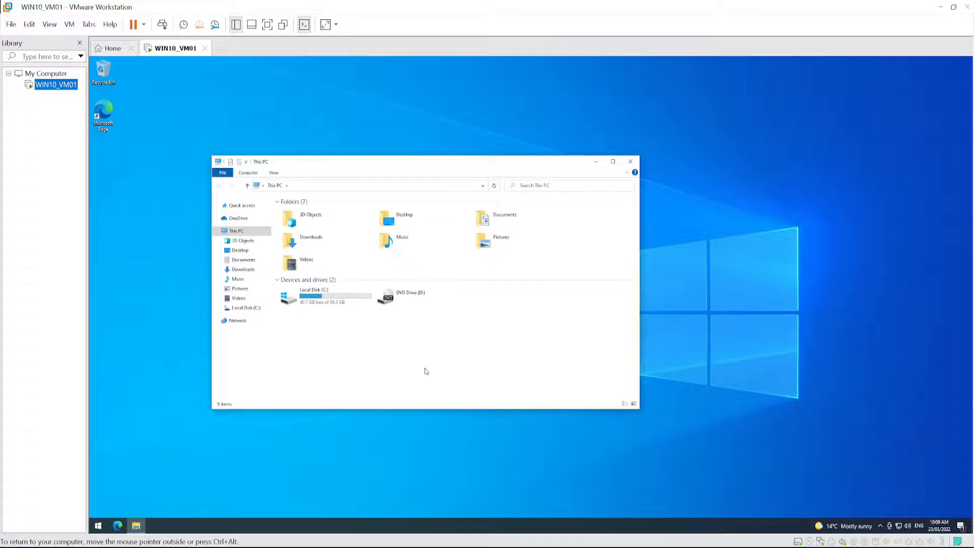
# - Open the Performance Options from the guest's advanced system settings, starting from the properties of This PC
pyautogui.rightClick(237, 232)
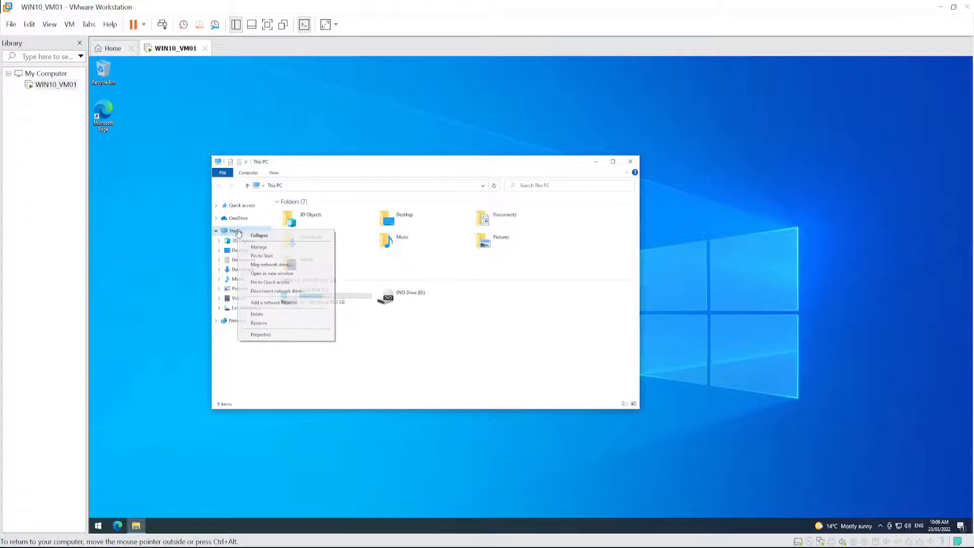
pyautogui.click(278, 334)
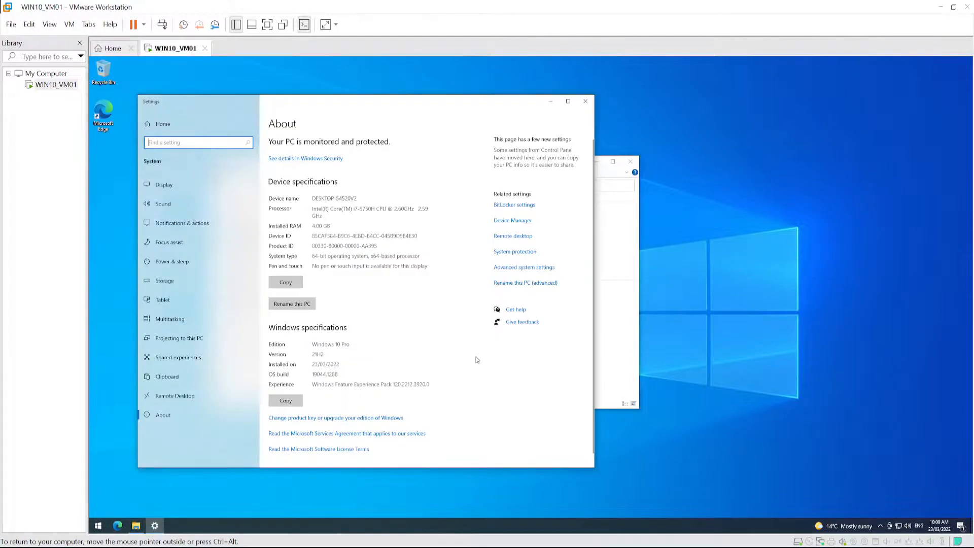
pyautogui.moveTo(320, 105); pyautogui.dragTo(482, 106)
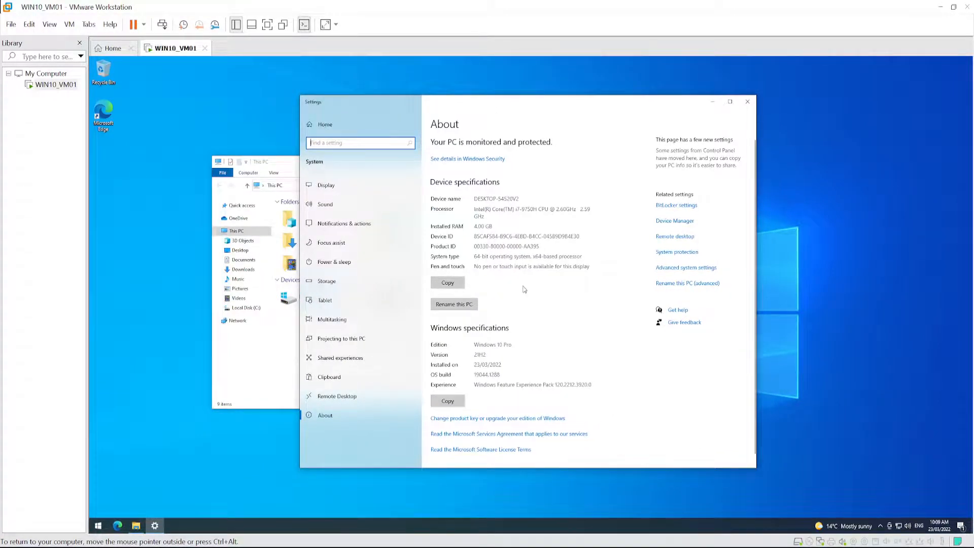
pyautogui.click(666, 269)
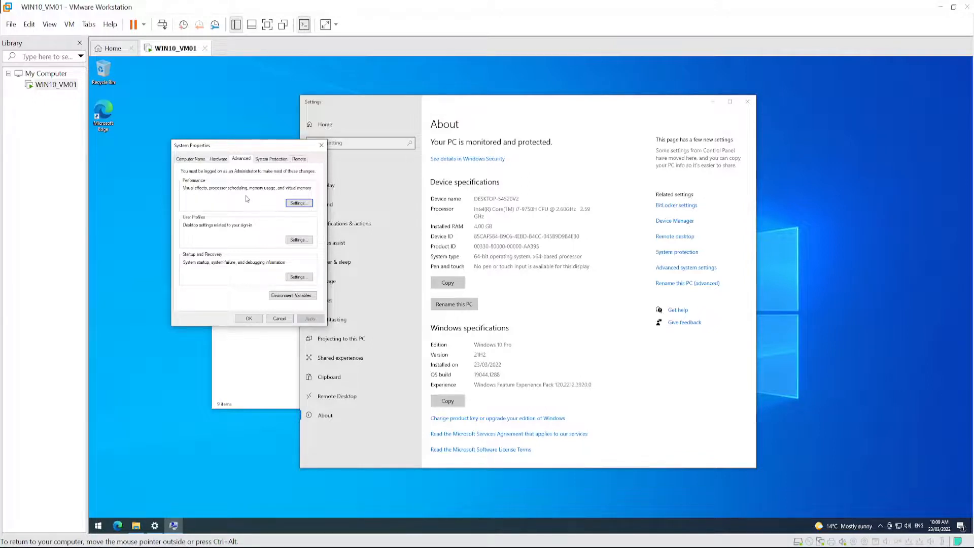
pyautogui.click(297, 203)
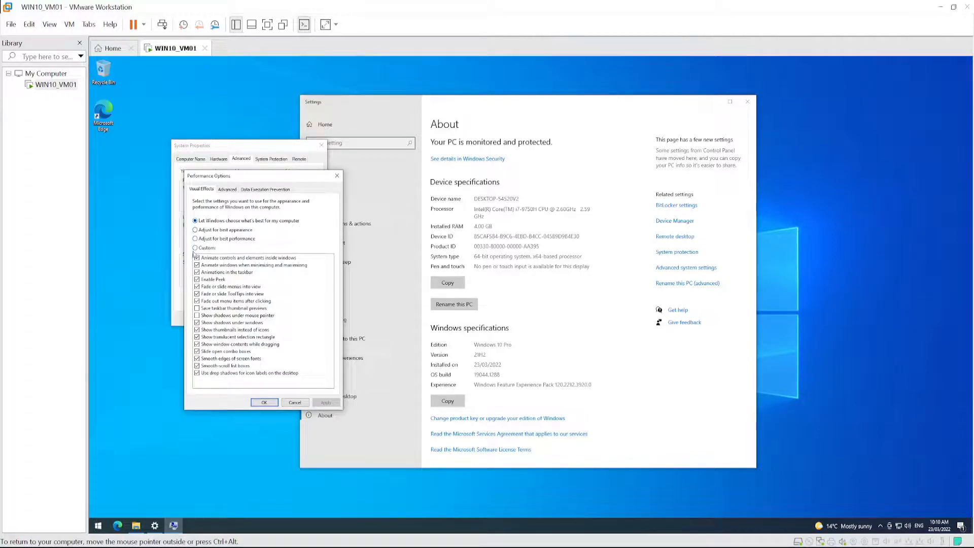
# - Try the other visual effects presets and apply "Adjust for best performance"
pyautogui.click(195, 248)
pyautogui.click(195, 222)
pyautogui.click(196, 230)
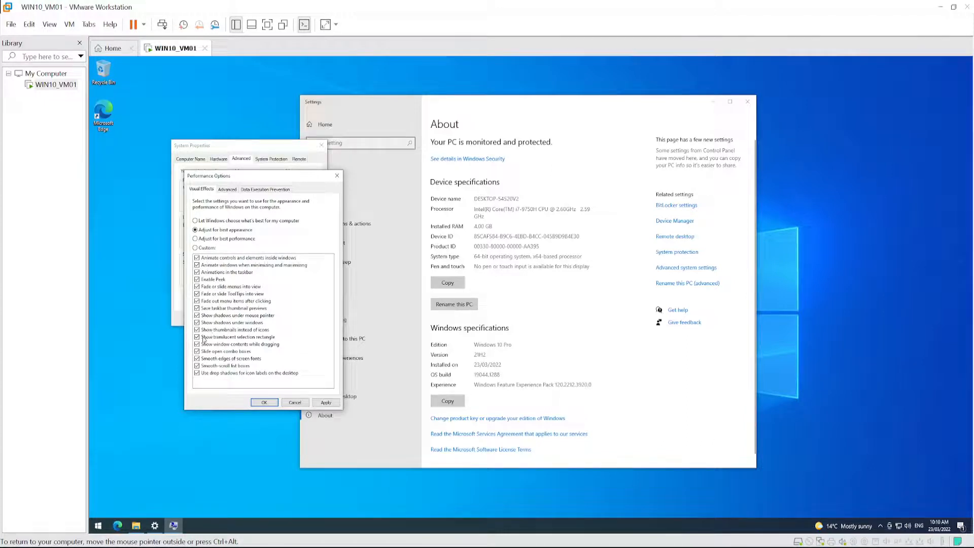
pyautogui.click(195, 239)
pyautogui.click(325, 402)
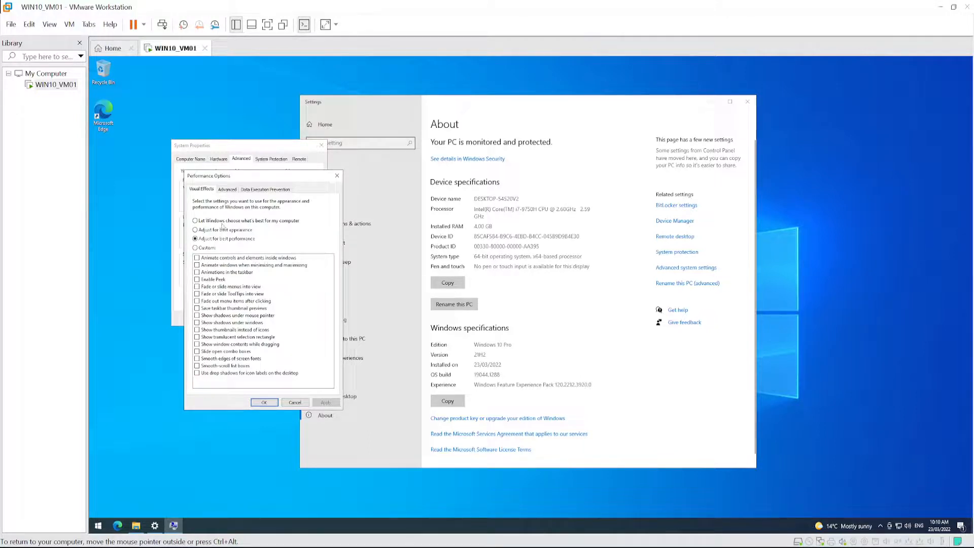
# - Turn automatic paging file management for all drives off and back on in the guest's virtual memory settings, and accept the dialog
pyautogui.click(227, 189)
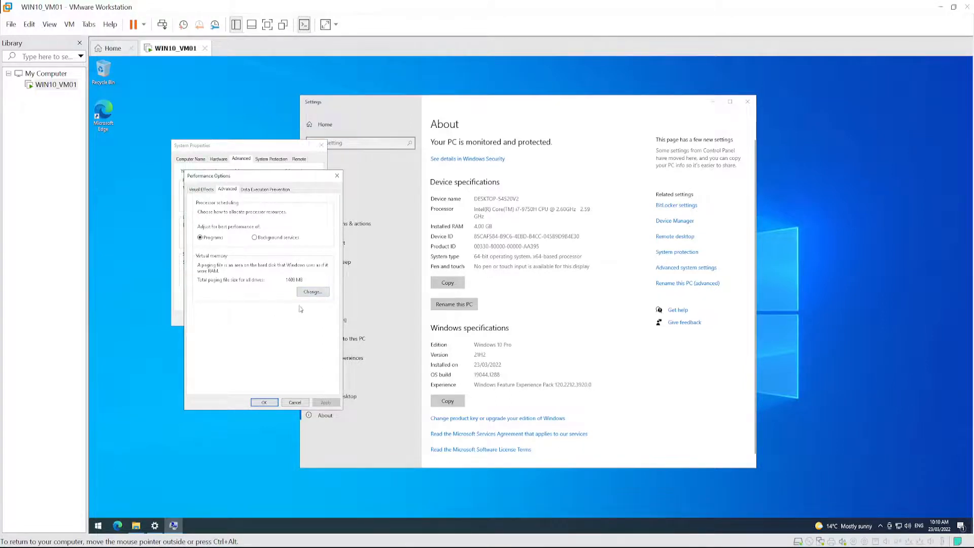
pyautogui.click(309, 292)
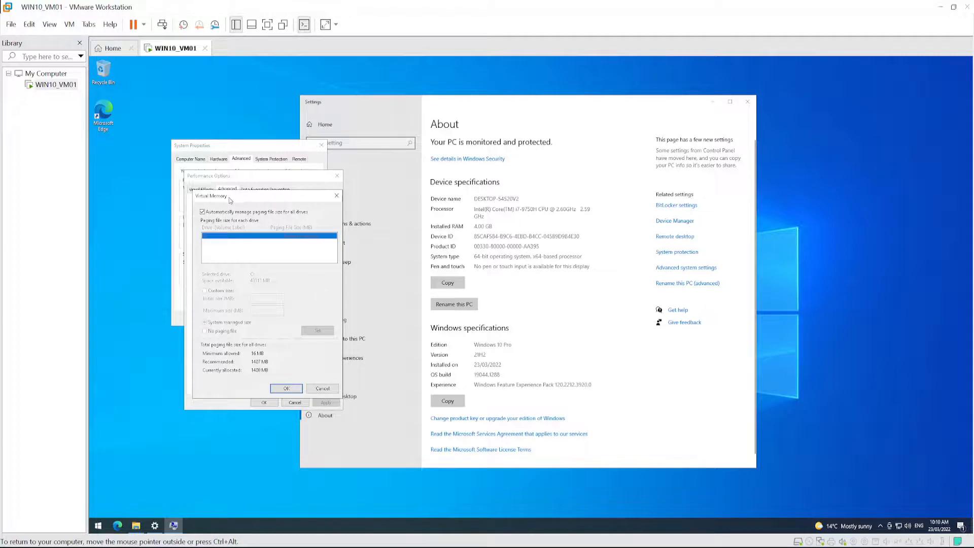
pyautogui.moveTo(231, 198); pyautogui.dragTo(307, 210)
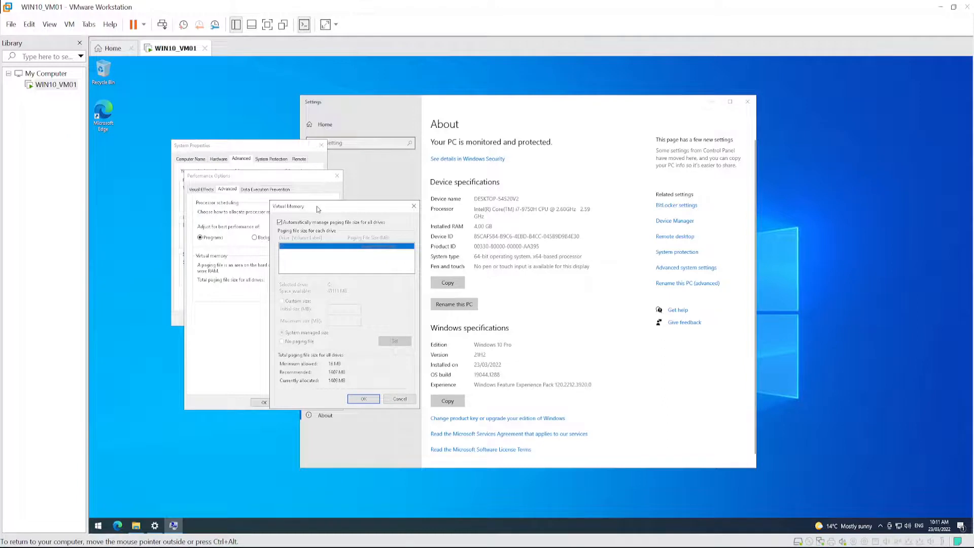
pyautogui.moveTo(317, 209); pyautogui.dragTo(332, 207)
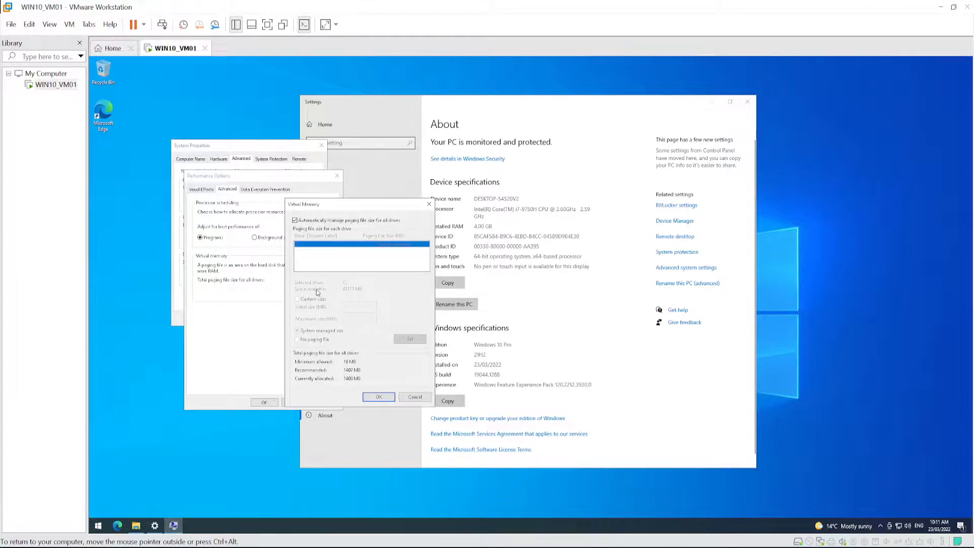
pyautogui.click(295, 221)
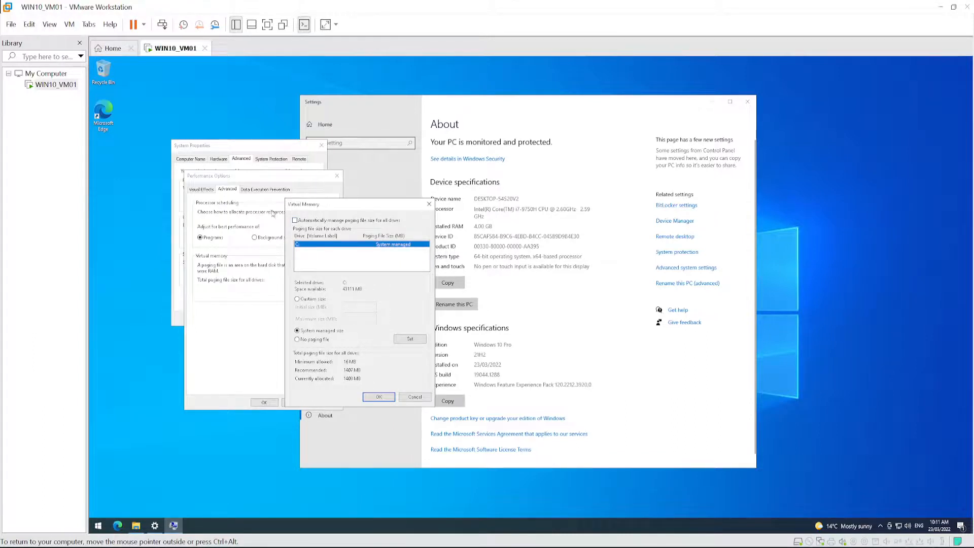
pyautogui.click(290, 244)
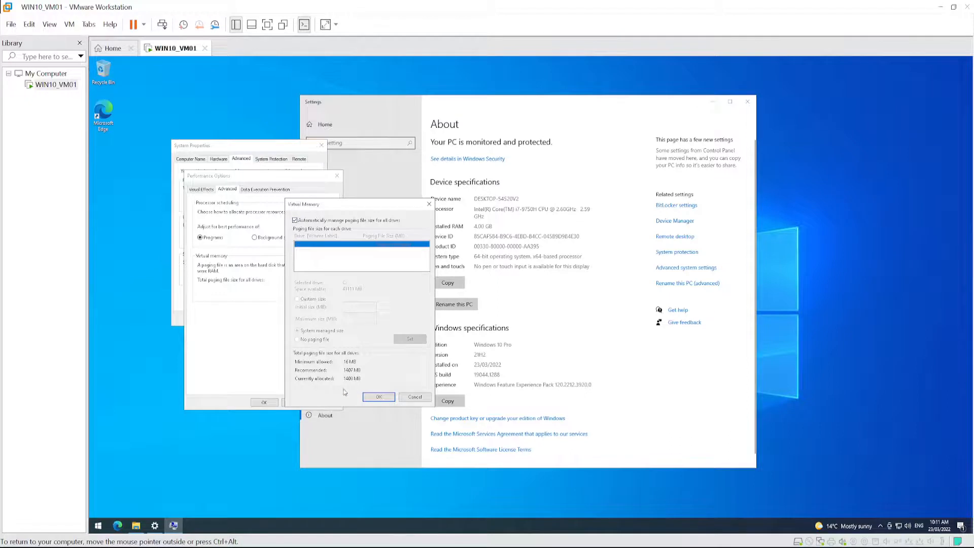
pyautogui.click(378, 398)
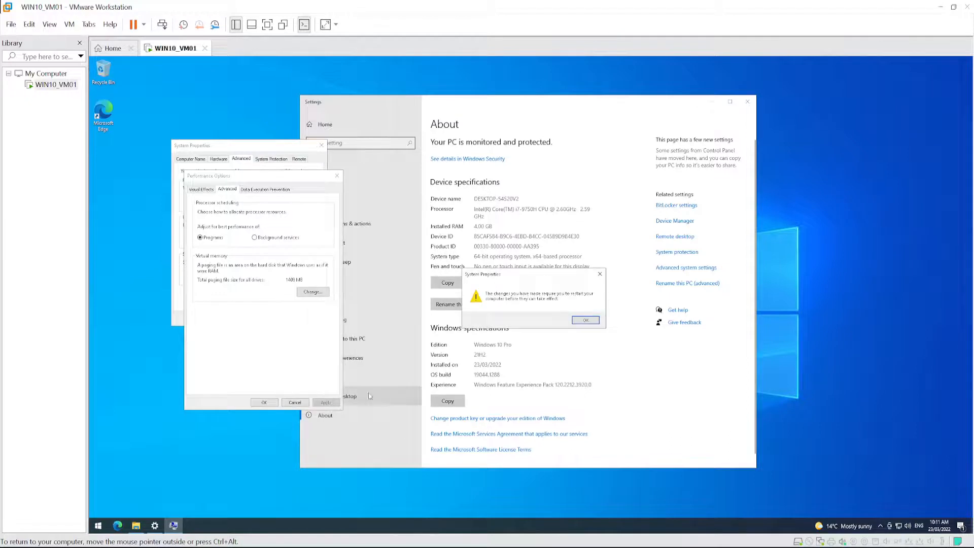
pyautogui.click(586, 320)
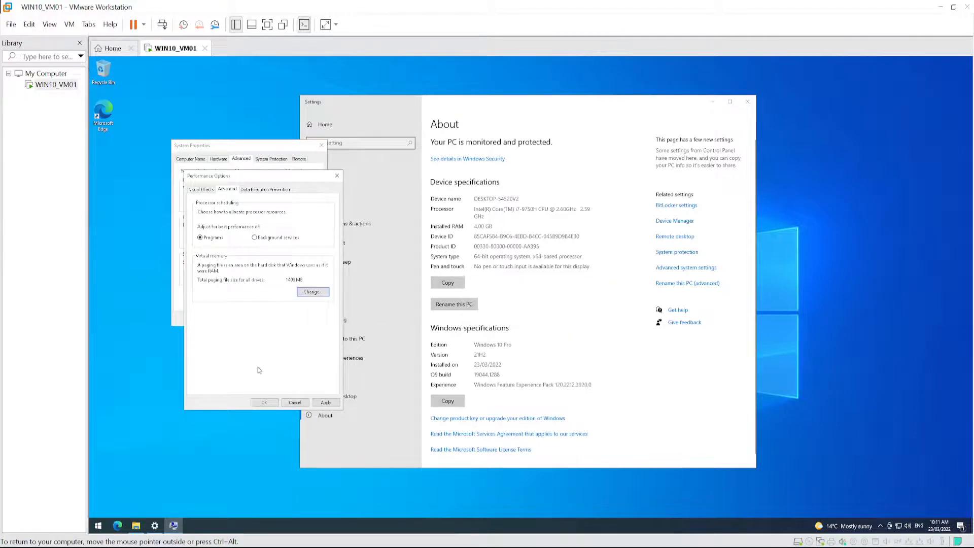
# - Recheck the visual effects preset, and close the Performance Options and System Properties with the restart postponed
pyautogui.click(271, 404)
pyautogui.click(296, 207)
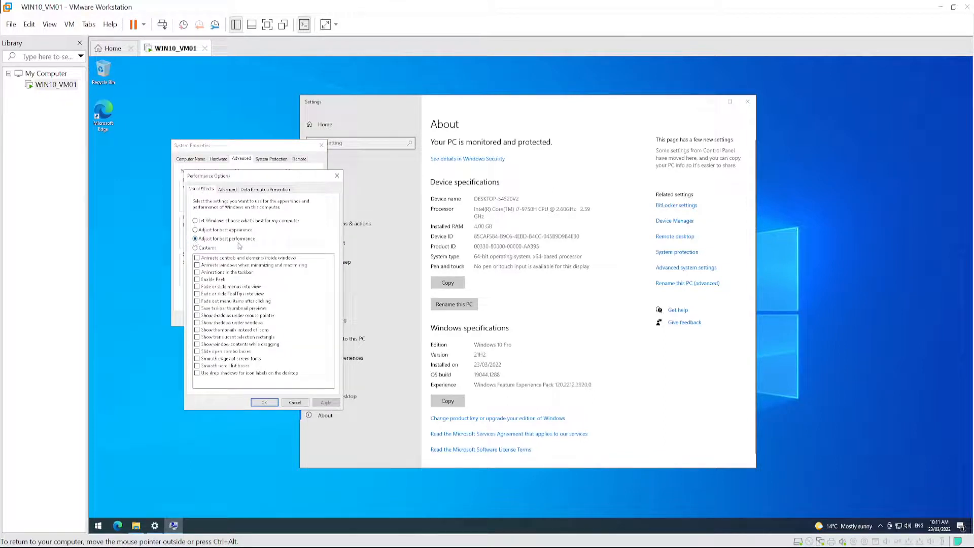
pyautogui.click(263, 402)
pyautogui.click(248, 320)
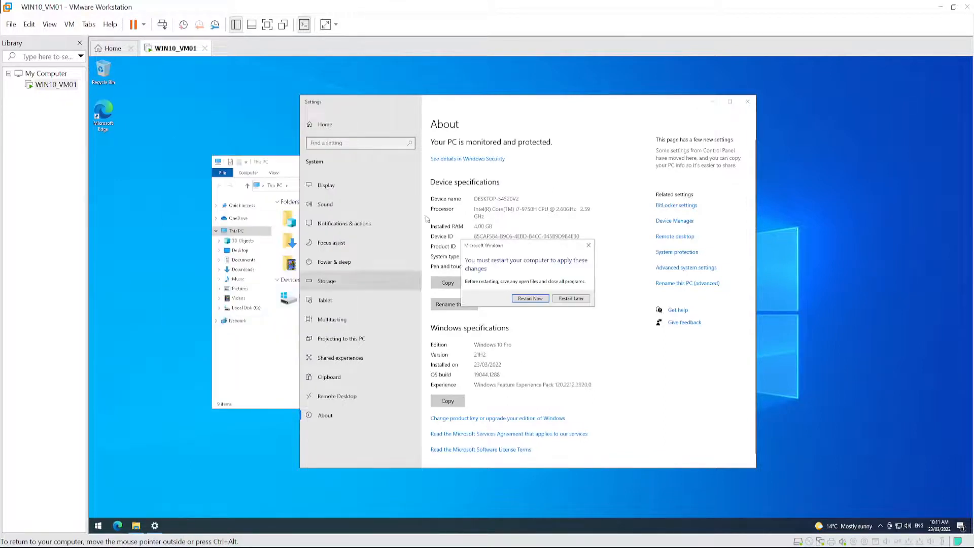
pyautogui.click(570, 299)
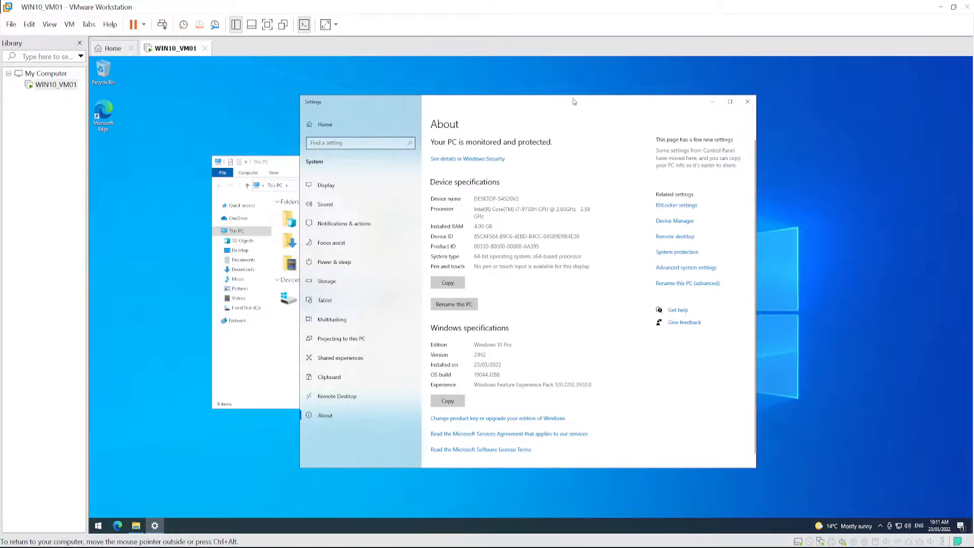
# - Open Disk Cleanup for Local Disk (C:) from the drive's properties
pyautogui.moveTo(573, 102); pyautogui.dragTo(656, 99)
pyautogui.click(285, 330)
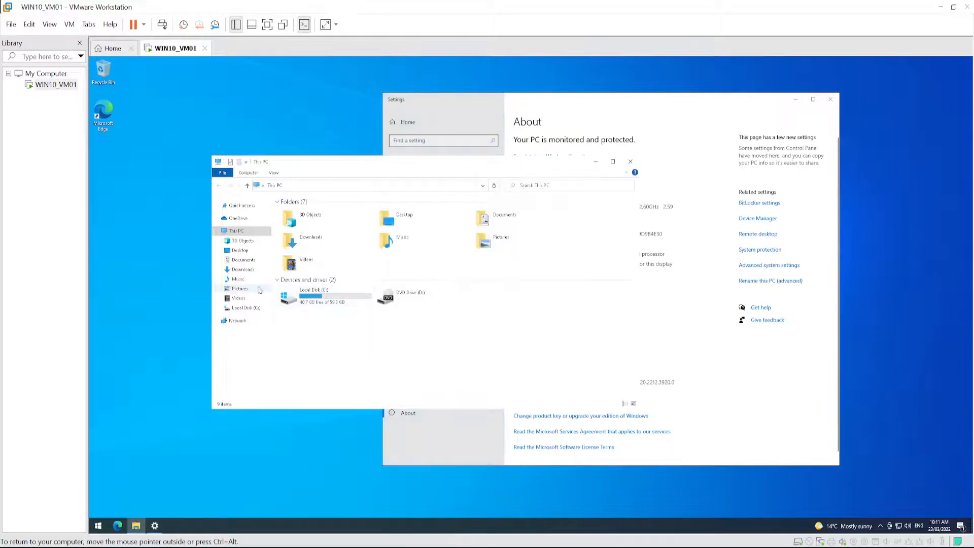
pyautogui.rightClick(246, 310)
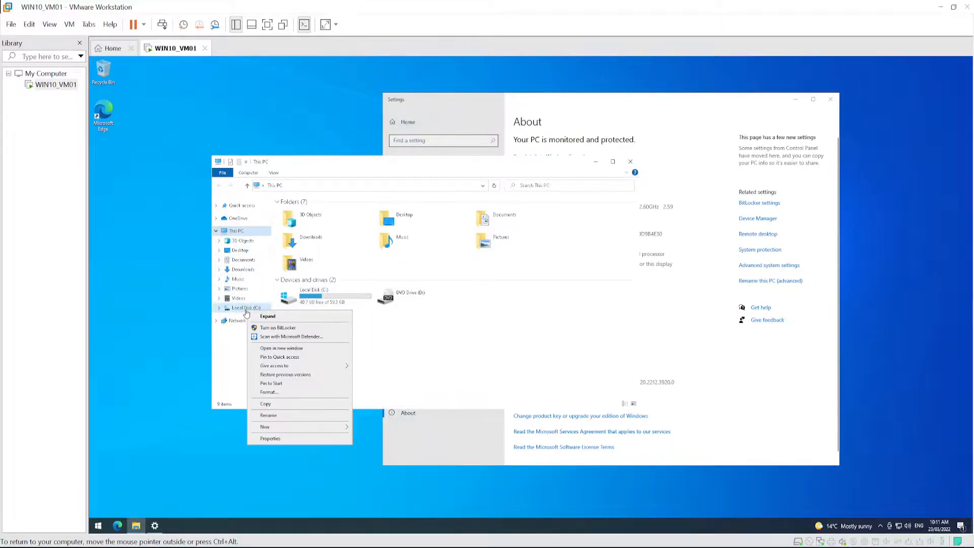
pyautogui.click(270, 439)
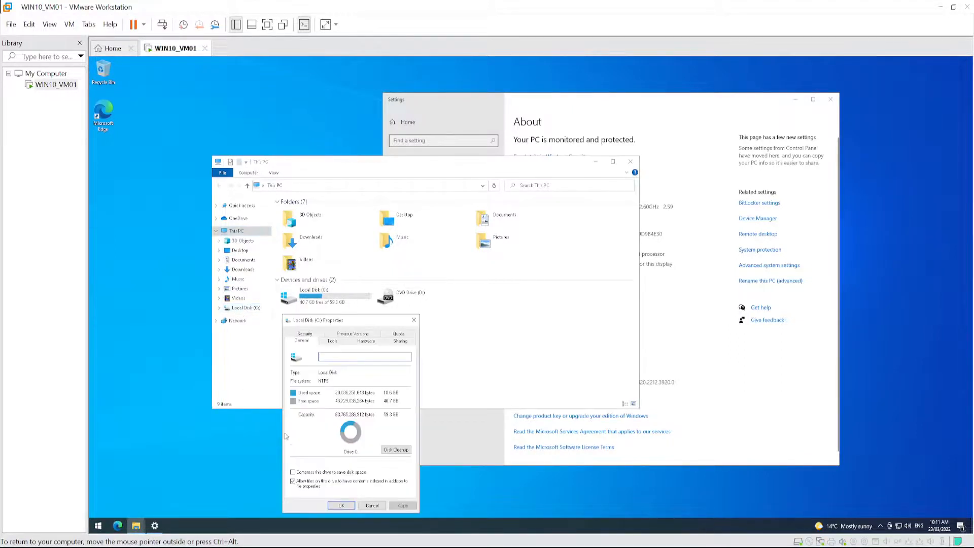
pyautogui.moveTo(355, 323); pyautogui.dragTo(343, 207)
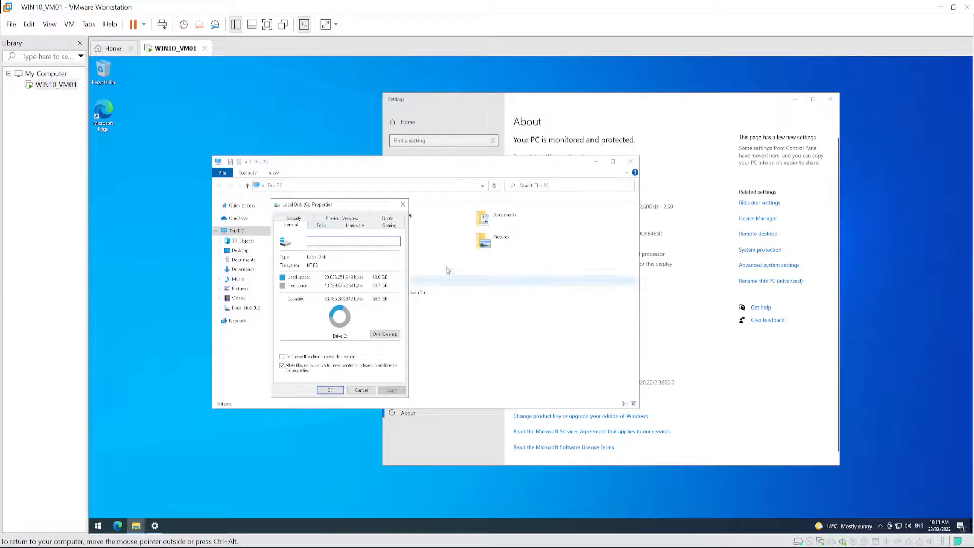
pyautogui.click(391, 336)
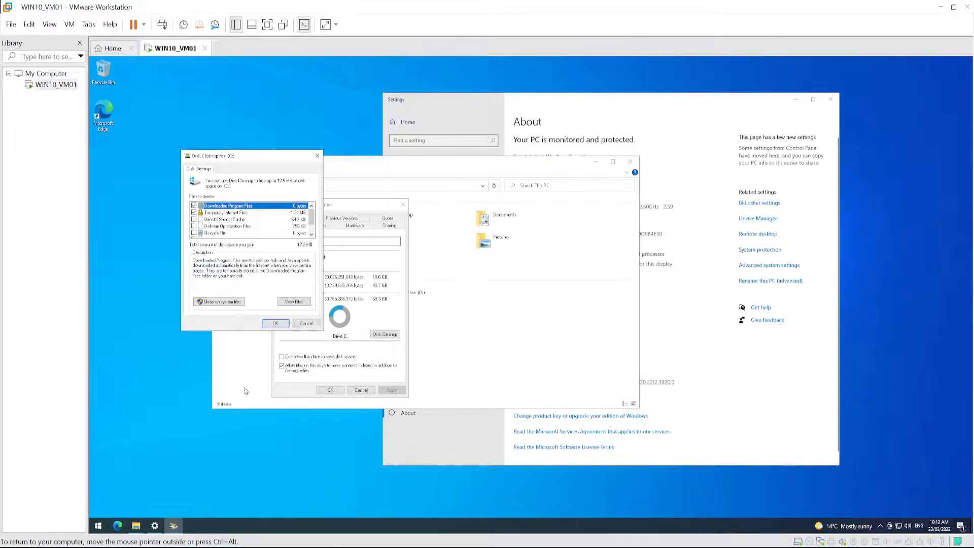
# - Search the guest for "add remove" and open Add or remove programs, moving its window clear for review
pyautogui.click(98, 526)
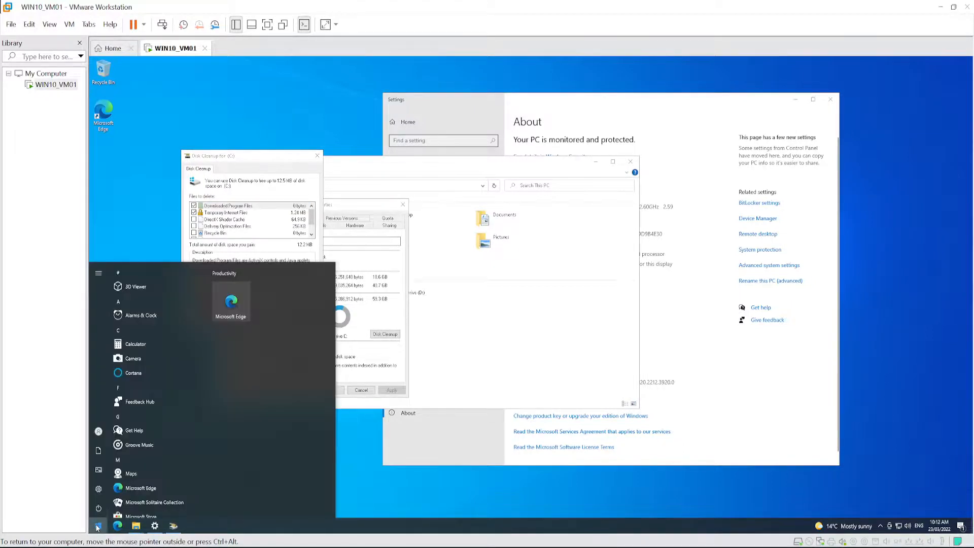
pyautogui.write('add remove')
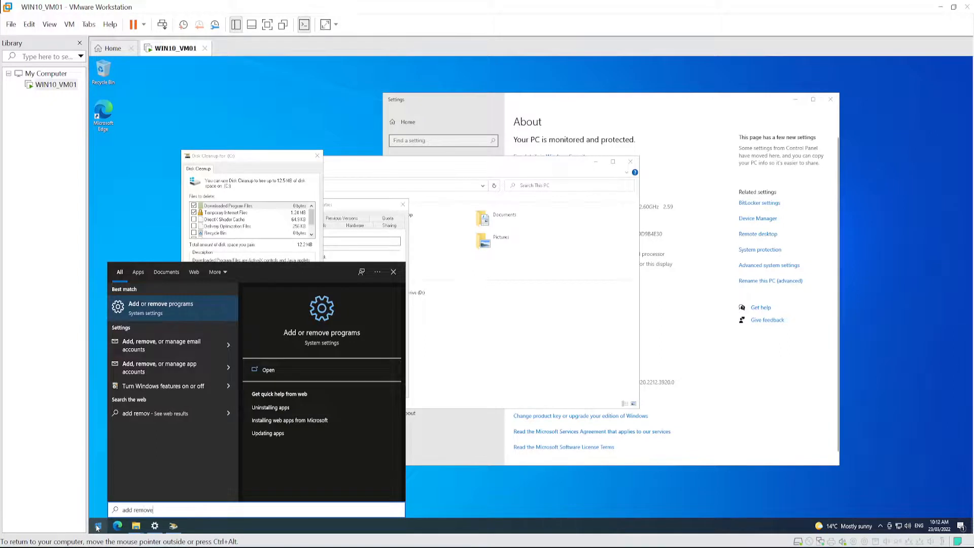
pyautogui.click(158, 308)
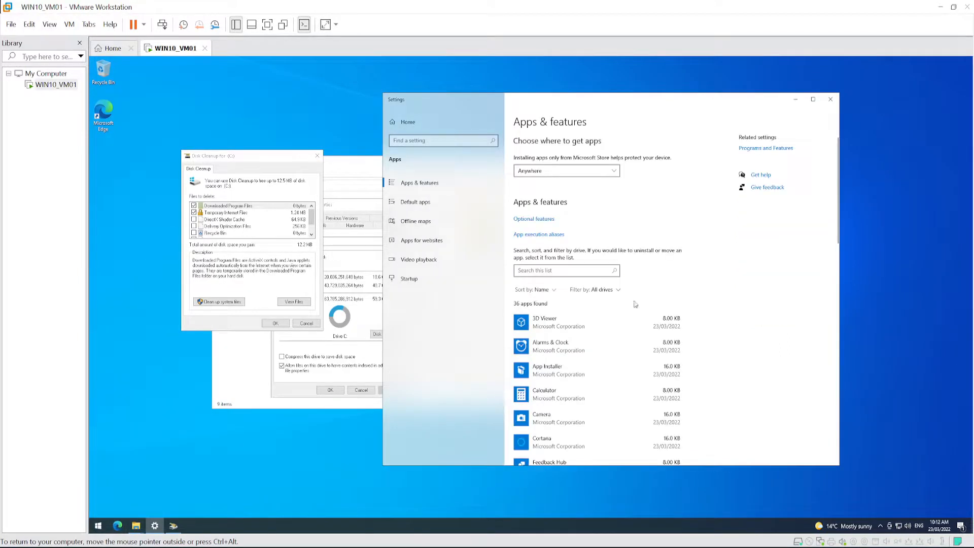
pyautogui.moveTo(625, 103); pyautogui.dragTo(449, 88)
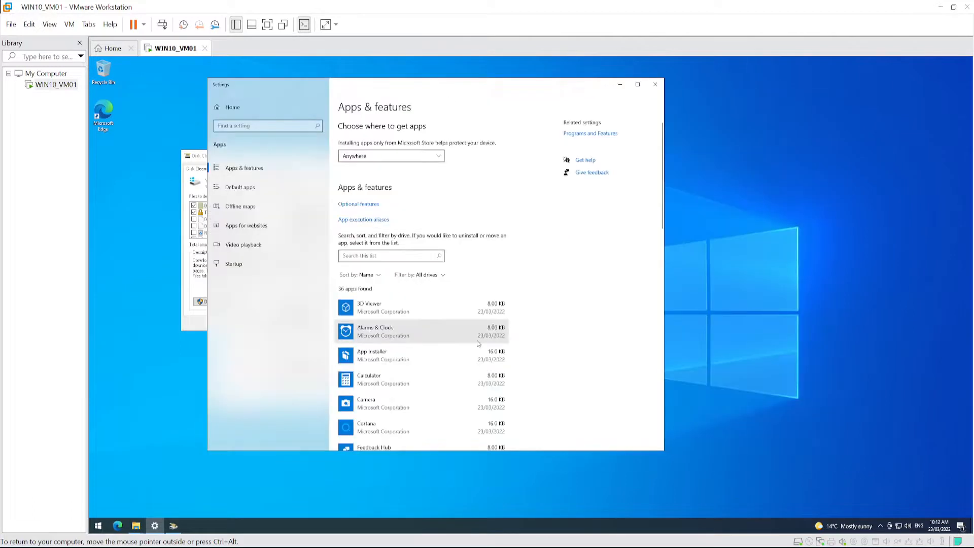
# - Uninstall the 3D Viewer app from the guest
pyautogui.click(417, 311)
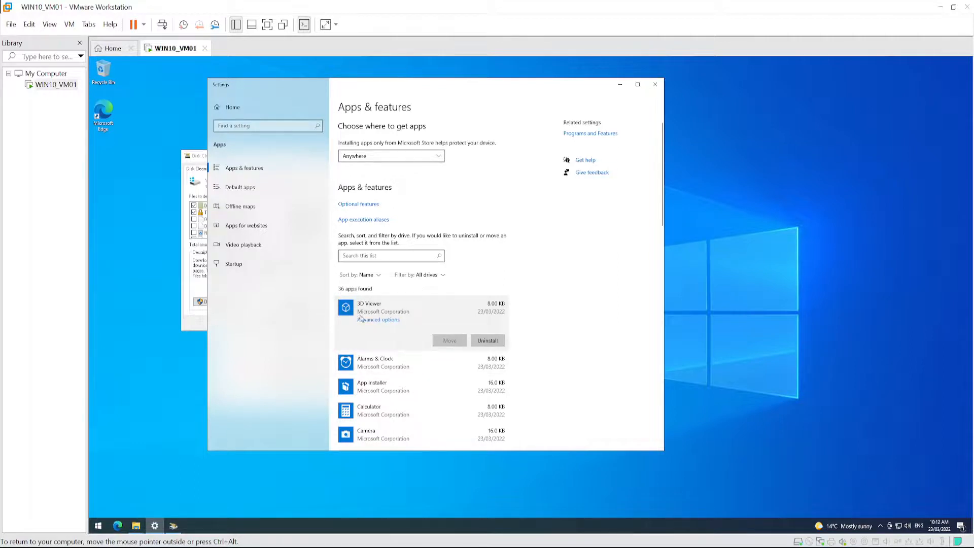
pyautogui.click(487, 340)
pyautogui.click(533, 322)
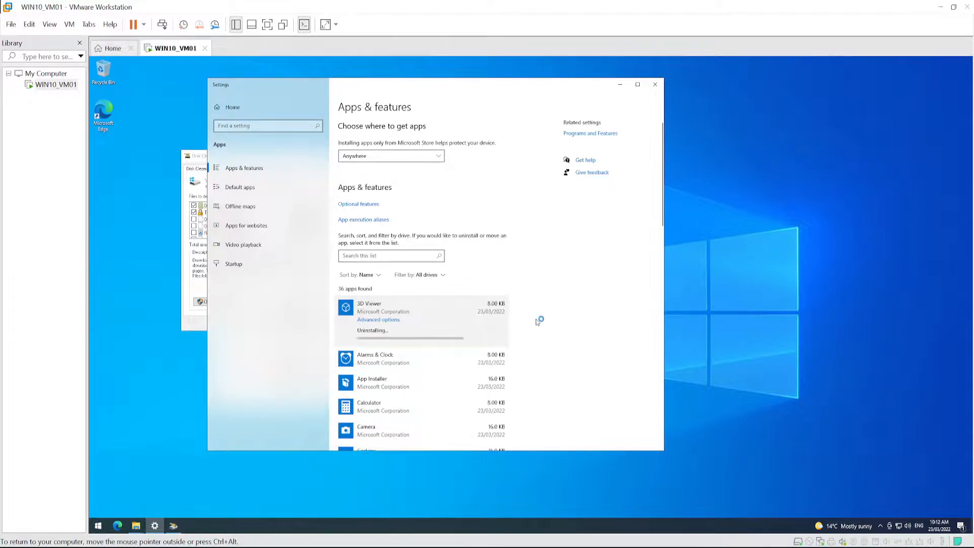
# - Check whether Alarms & Clock, App Installer, Calculator, Camera and Cortana can be uninstalled
pyautogui.click(491, 366)
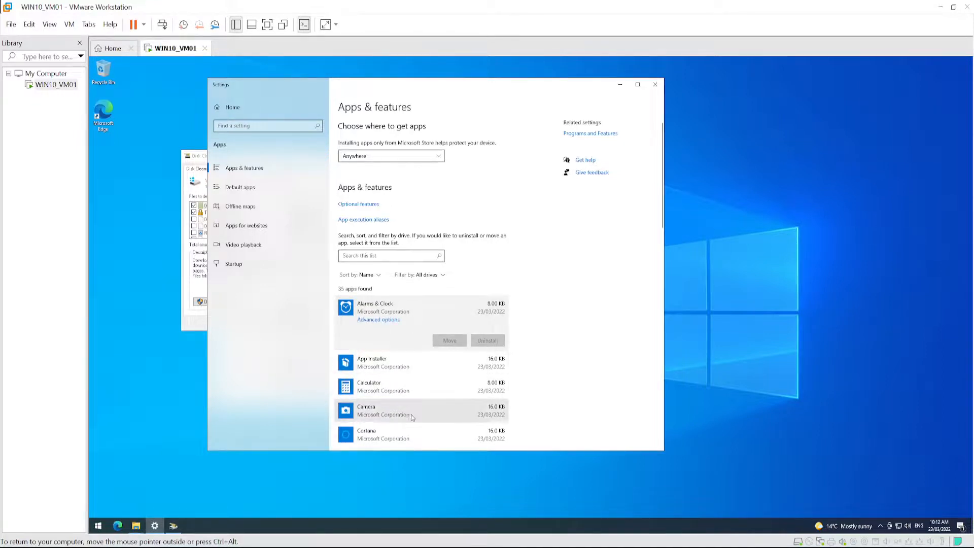
pyautogui.click(382, 356)
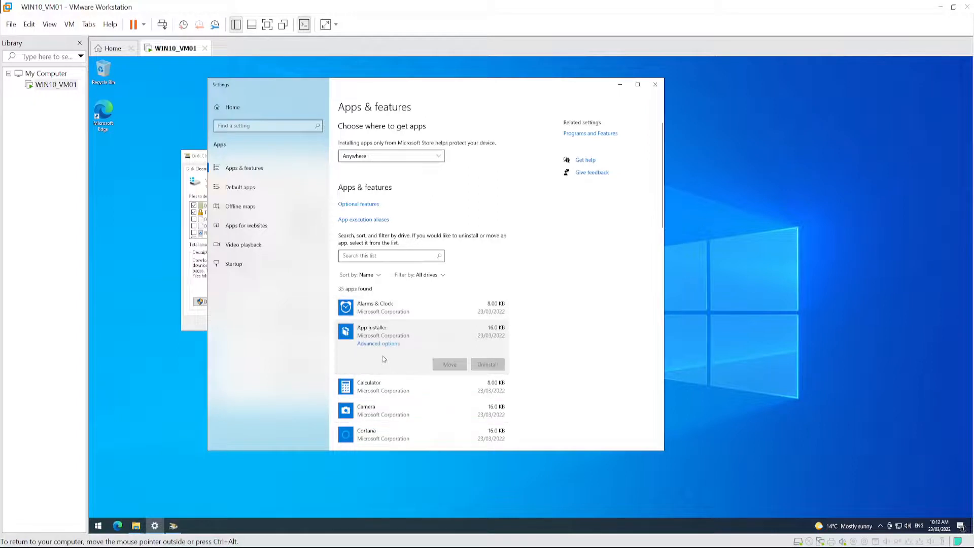
pyautogui.click(377, 393)
pyautogui.scroll(-3, 380, 390)
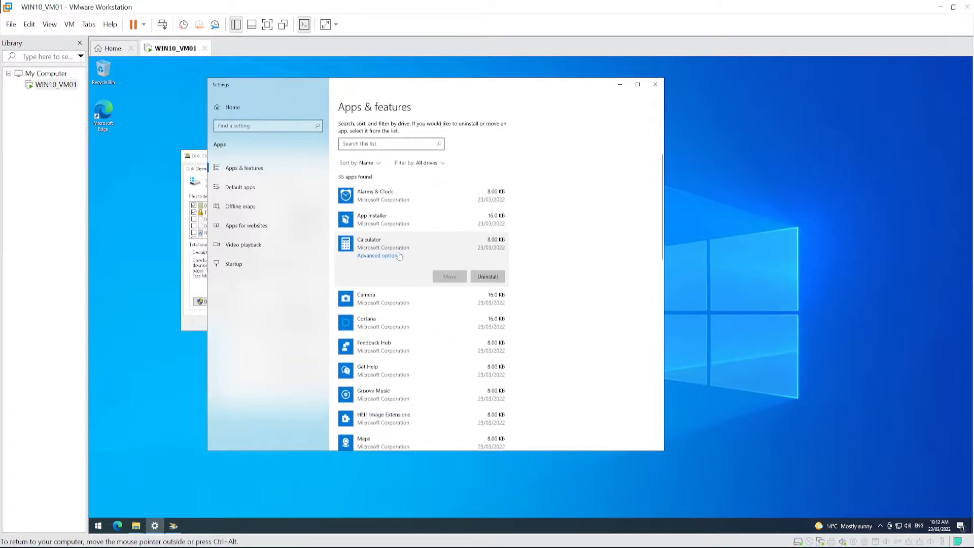
pyautogui.click(373, 292)
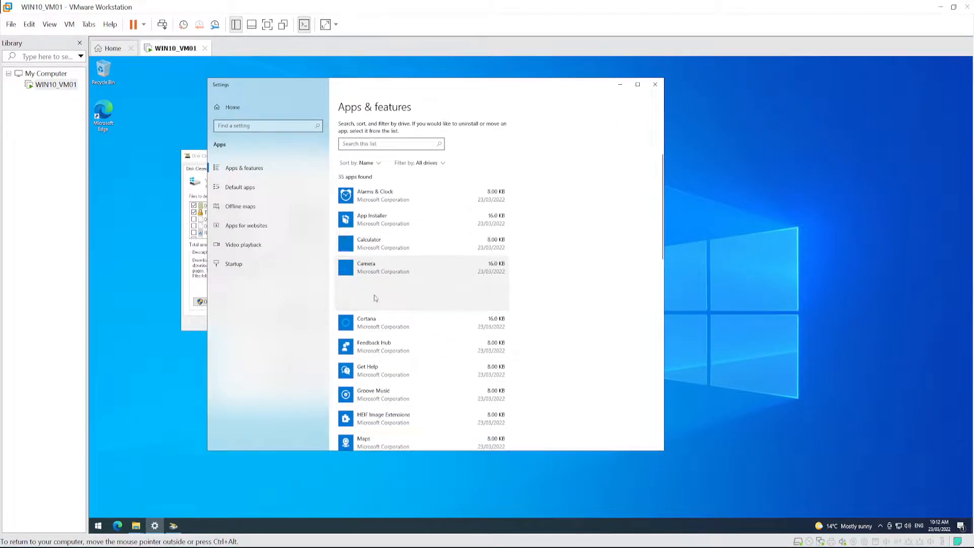
pyautogui.click(386, 326)
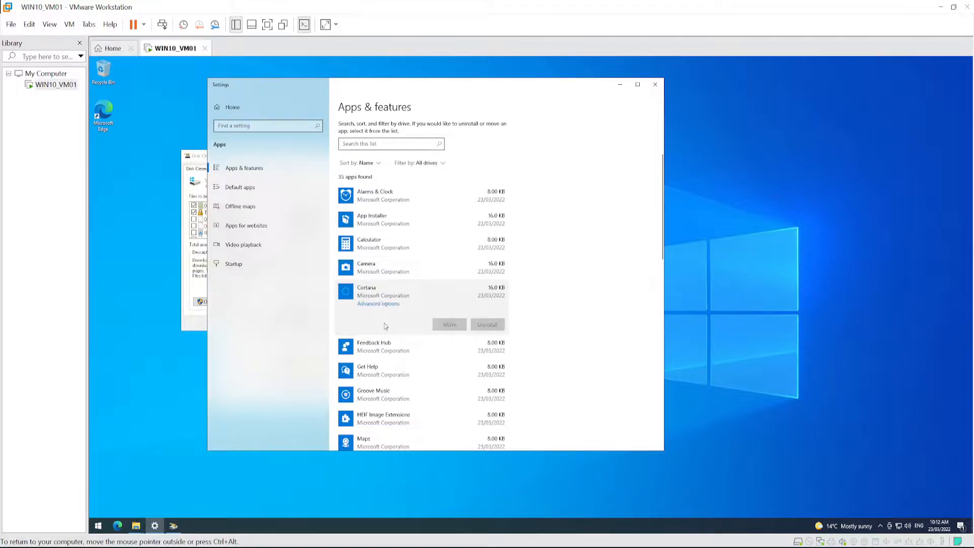
# - Uninstall the Feedback Hub app from the guest
pyautogui.click(376, 347)
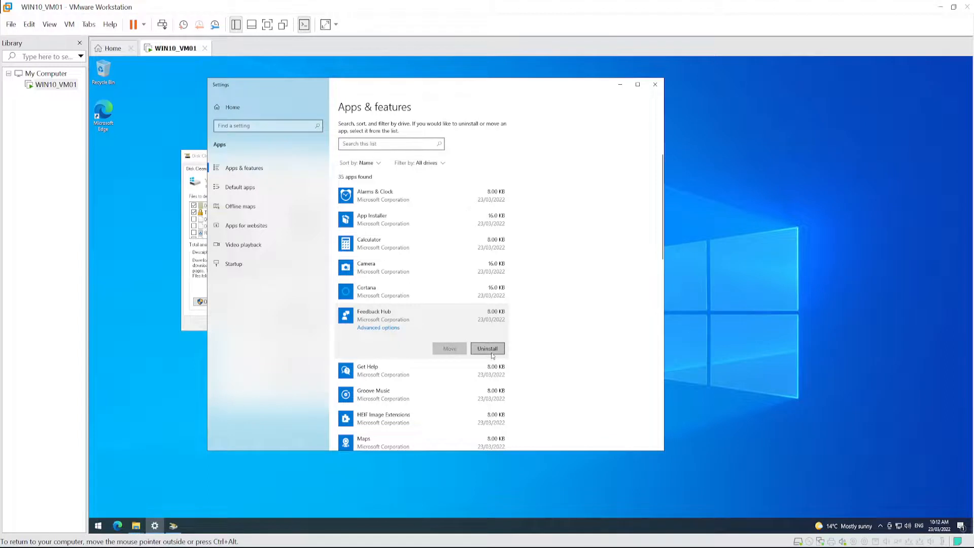
pyautogui.click(487, 349)
pyautogui.click(523, 328)
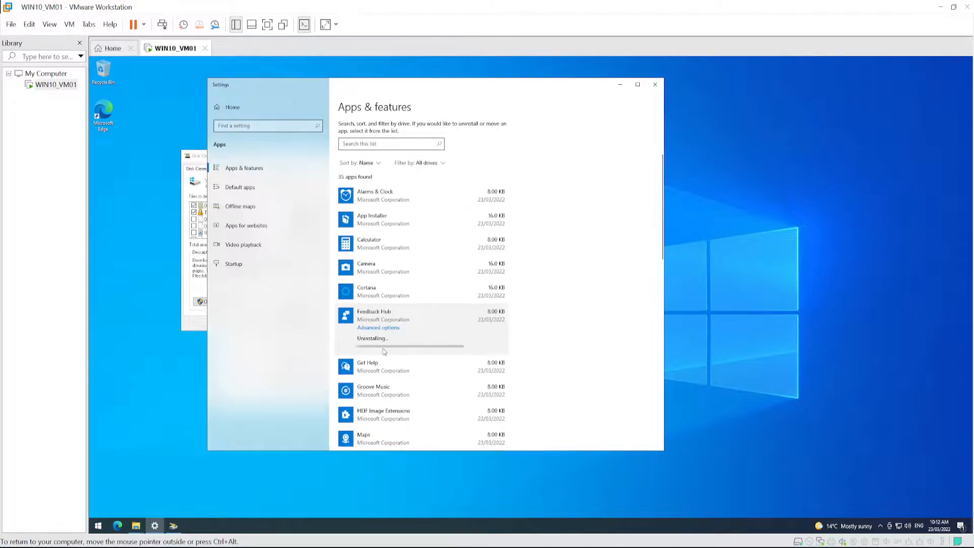
# - Check whether Get Help can be uninstalled, and uninstall Groove Music
pyautogui.scroll(-2, 383, 351)
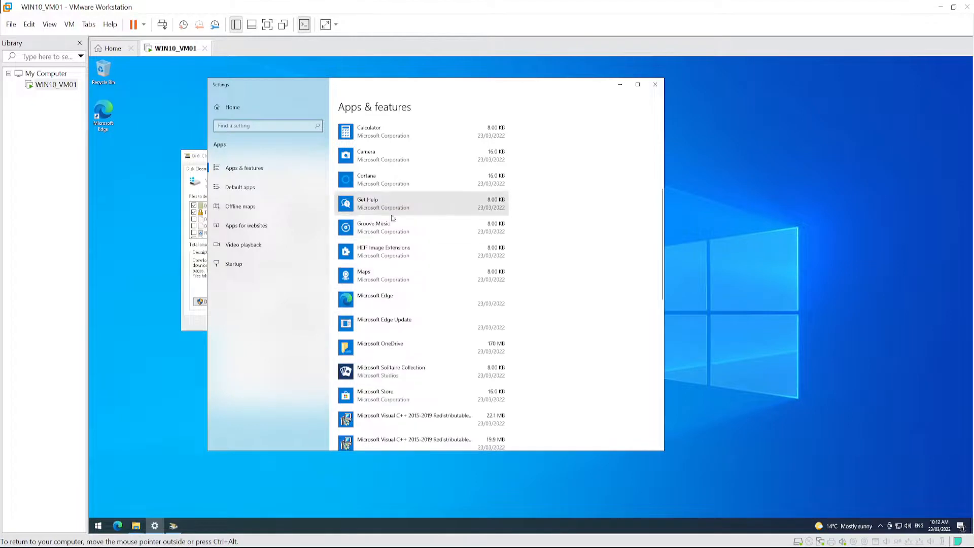
pyautogui.click(370, 209)
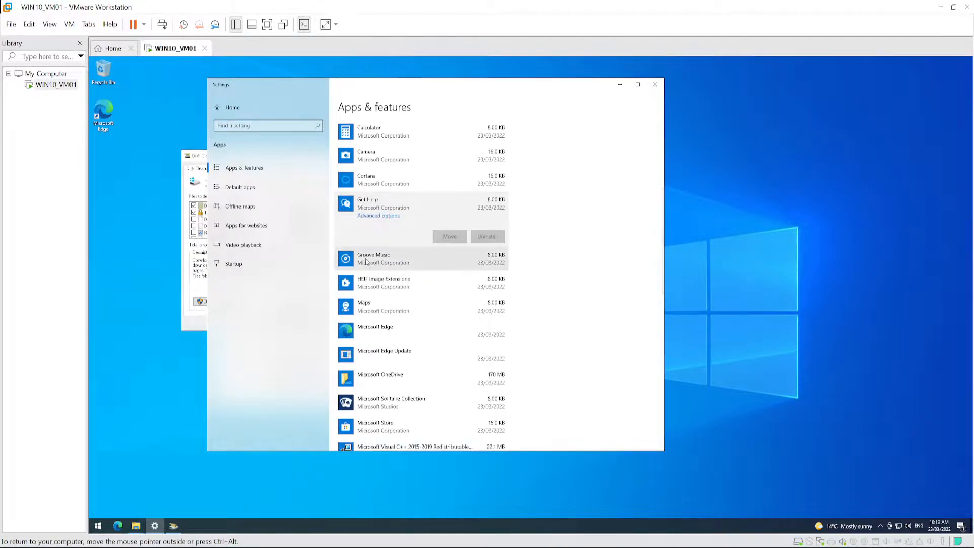
pyautogui.click(367, 261)
pyautogui.click(487, 260)
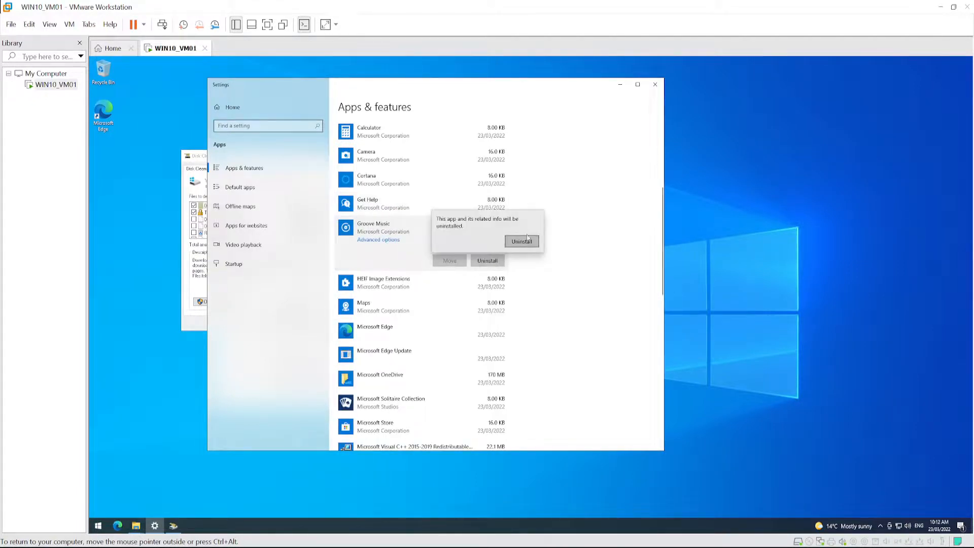
pyautogui.click(522, 241)
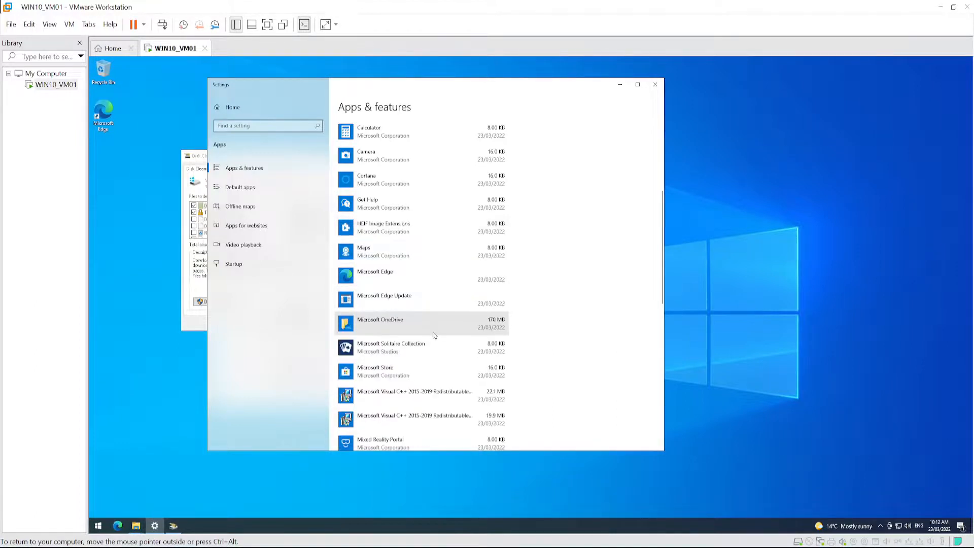
# - Check whether Maps, Microsoft Edge and Microsoft Edge Update can be uninstalled
pyautogui.click(380, 253)
pyautogui.click(368, 306)
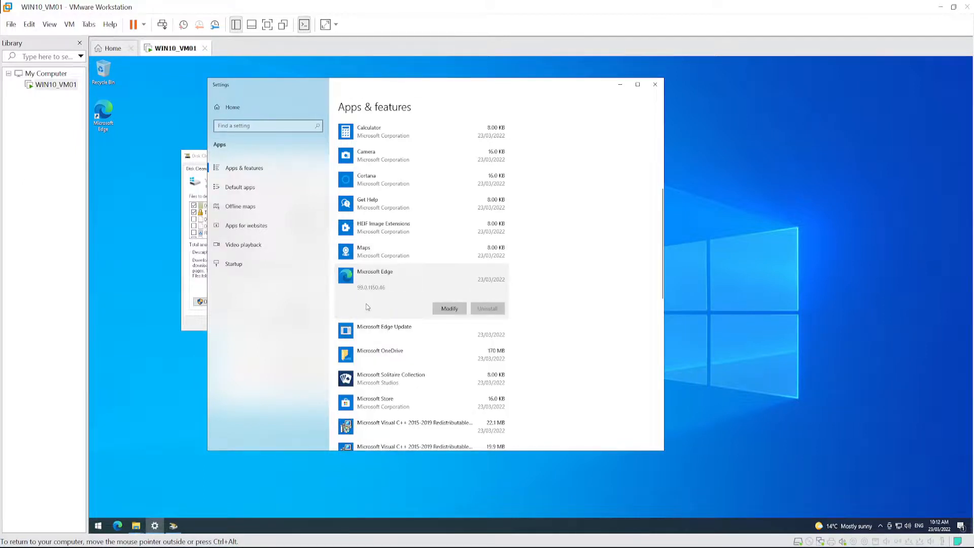
pyautogui.click(364, 334)
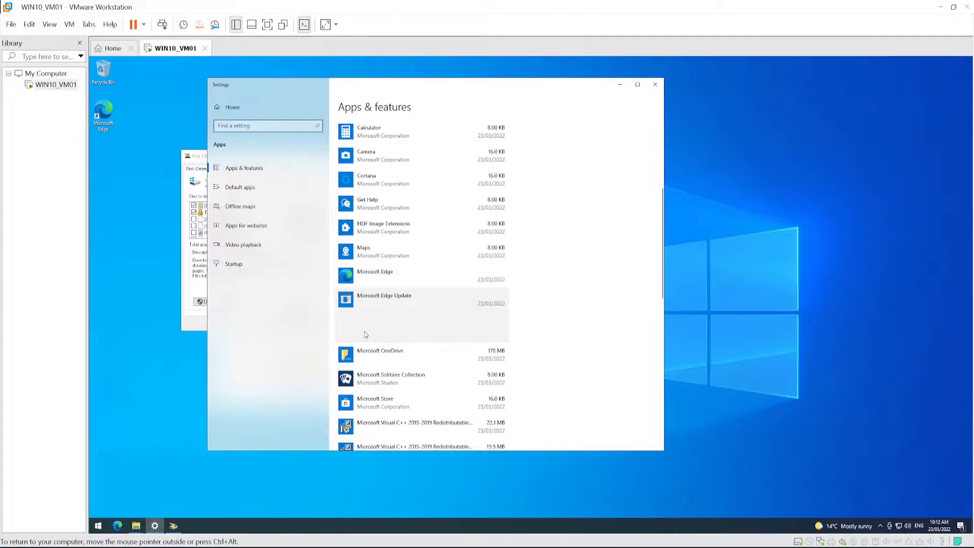
# - Uninstall Microsoft OneDrive from the guest
pyautogui.scroll(-2, 365, 330)
pyautogui.click(366, 248)
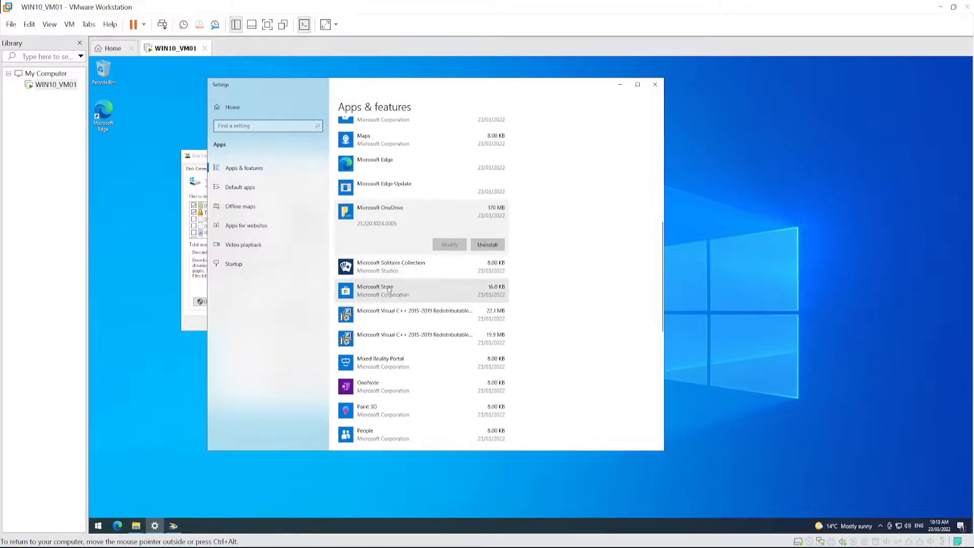
pyautogui.click(484, 248)
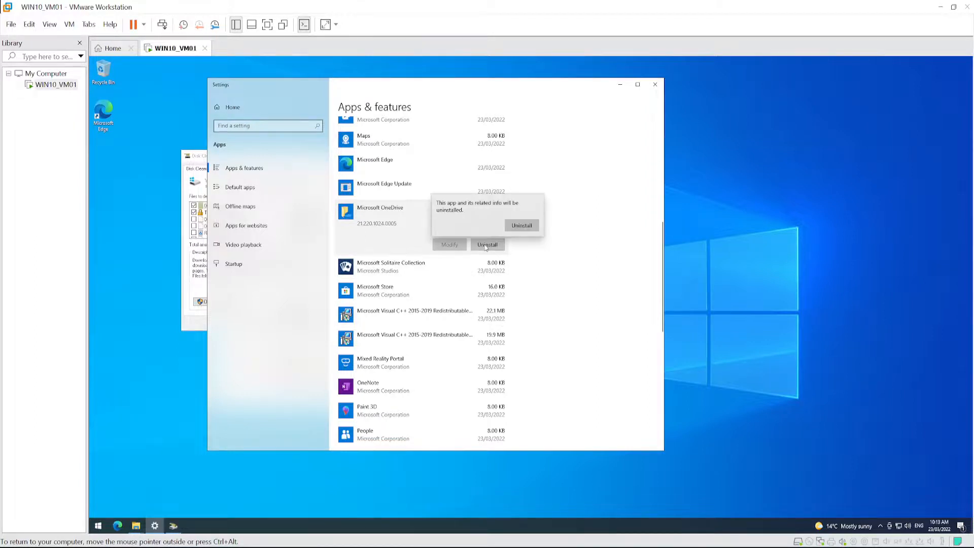
pyautogui.click(521, 226)
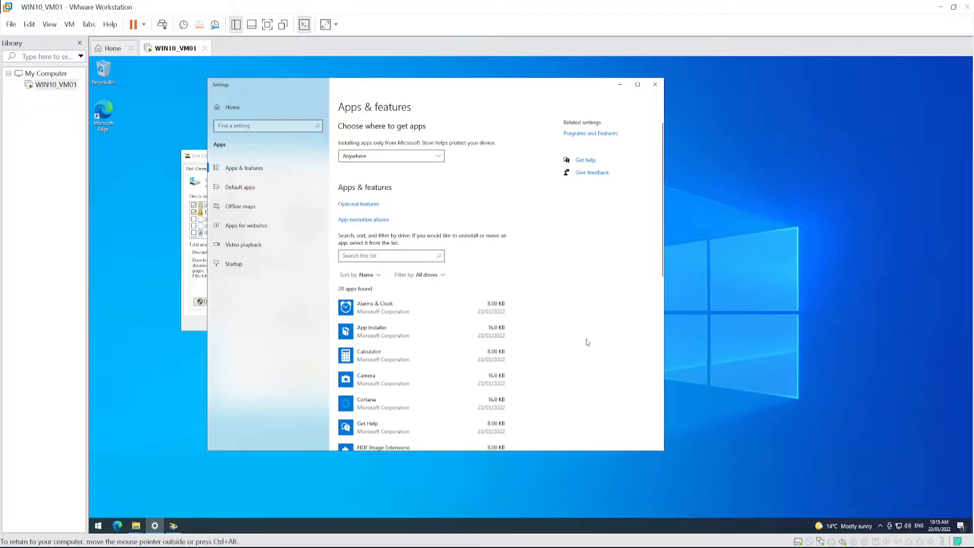
# - Review the remaining apps in the installed apps list and close Settings
pyautogui.scroll(-10, 552, 346)
pyautogui.scroll(9, 552, 347)
pyautogui.scroll(1, 552, 349)
pyautogui.scroll(-8, 456, 335)
pyautogui.scroll(8, 416, 350)
pyautogui.click(655, 85)
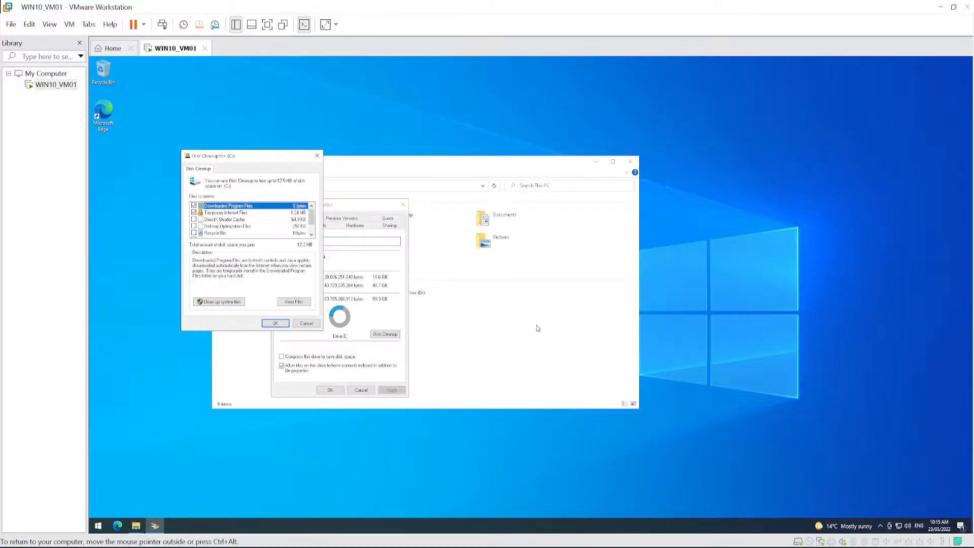
# - Mark the remaining file types for deletion in Disk Cleanup for drive C and extend the cleanup to system files
pyautogui.click(194, 234)
pyautogui.scroll(-1, 193, 233)
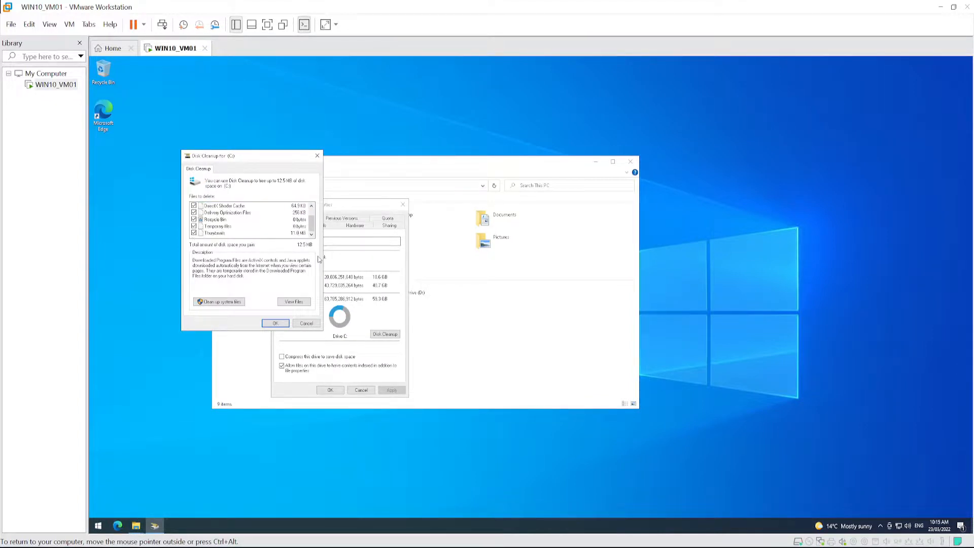
pyautogui.scroll(1, 203, 213)
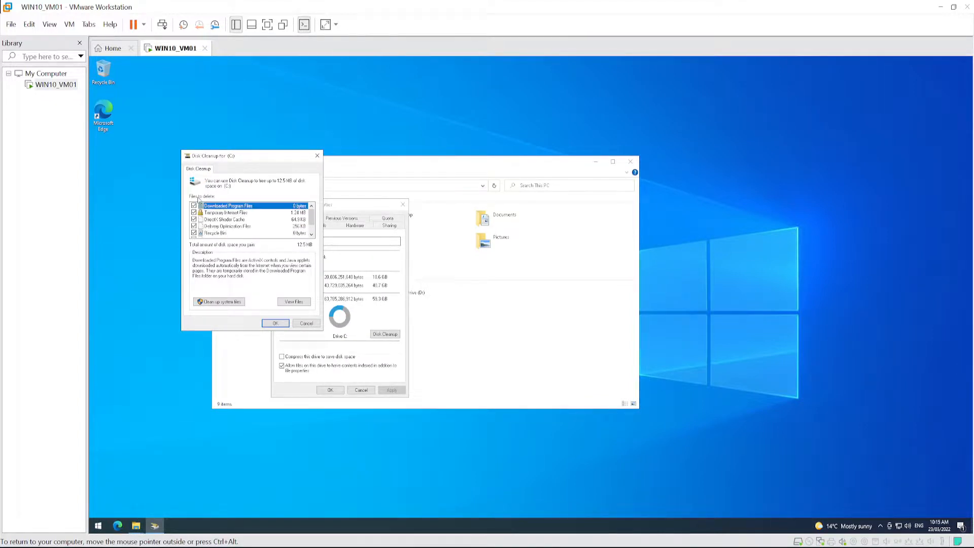
pyautogui.click(208, 302)
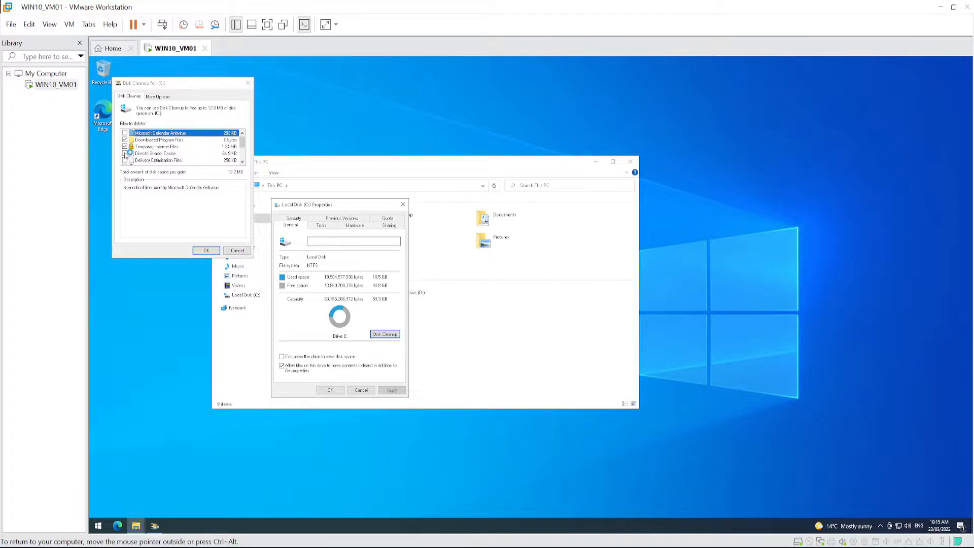
# - Delete all but the most recent restore point on drive C and look over the installed programs offered for removal
pyautogui.click(157, 96)
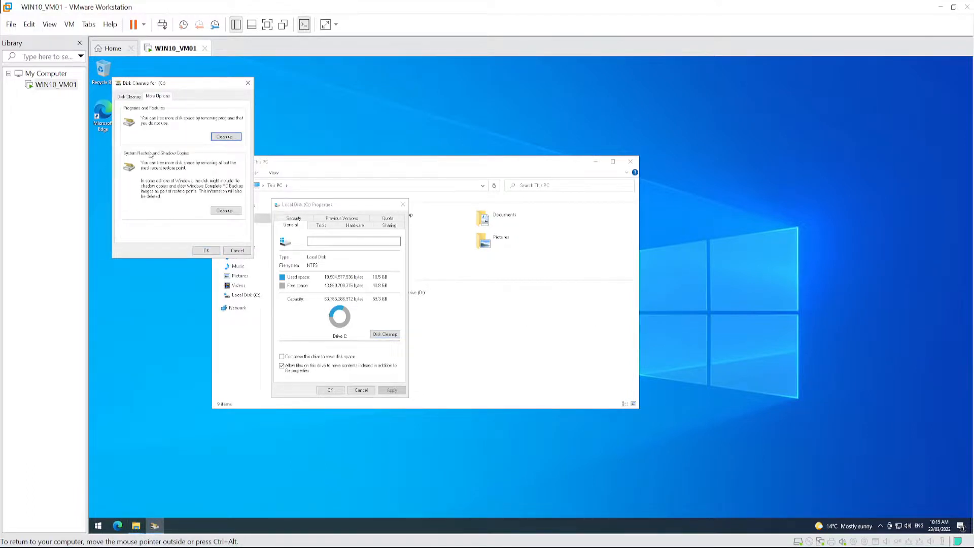
pyautogui.click(224, 211)
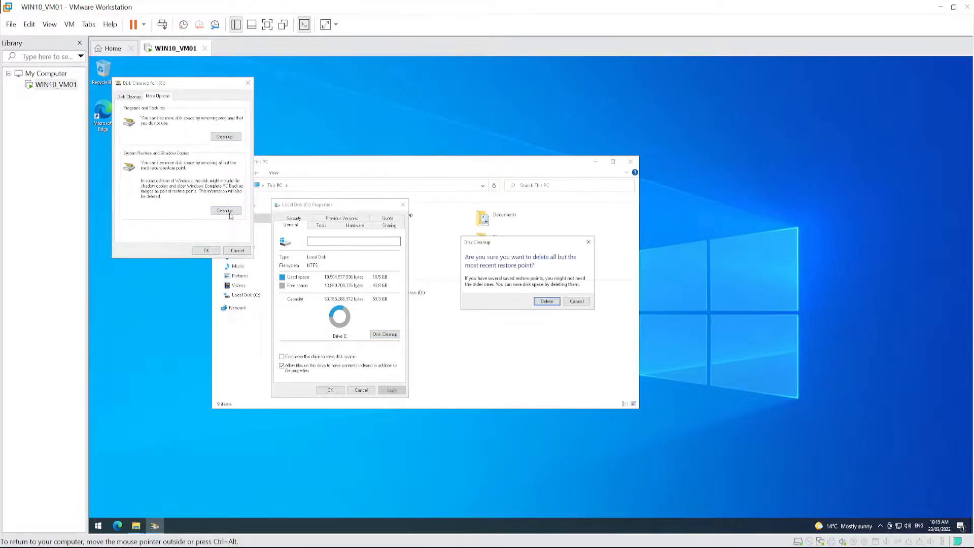
pyautogui.click(547, 302)
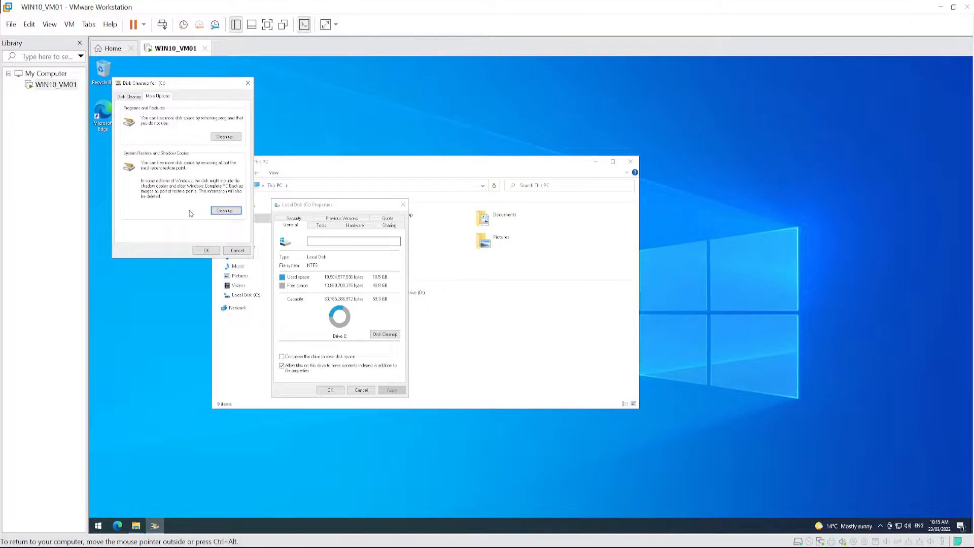
pyautogui.click(224, 137)
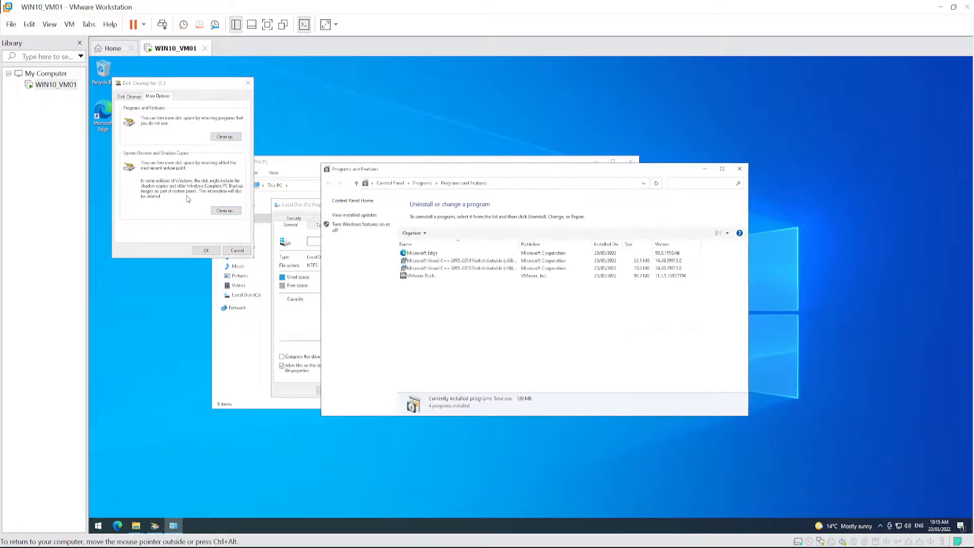
pyautogui.click(740, 169)
# - Mark every file type in the system-file cleanup of drive C, delete those files permanently, and close the drive properties and File Explorer
pyautogui.click(127, 97)
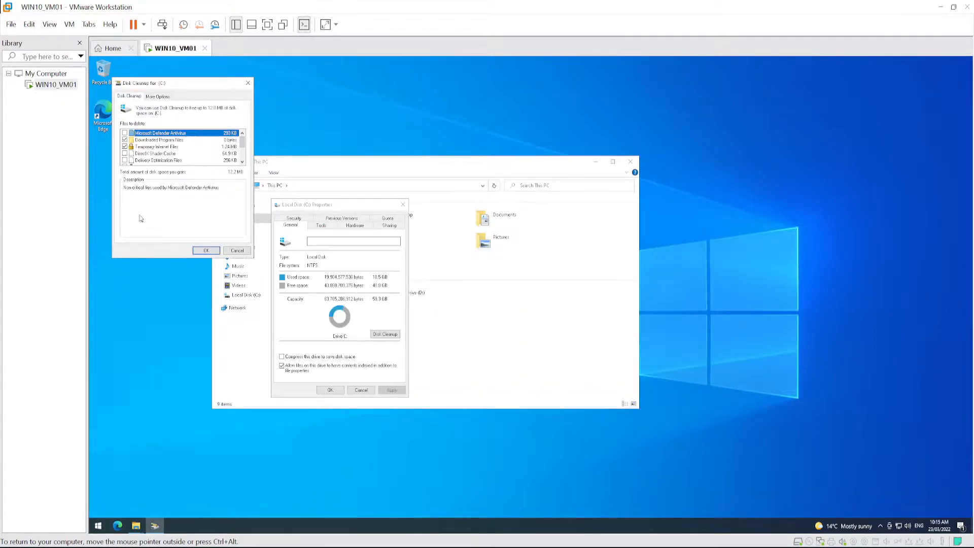
pyautogui.click(123, 153)
pyautogui.click(122, 161)
pyautogui.scroll(-1, 139, 162)
pyautogui.click(125, 140)
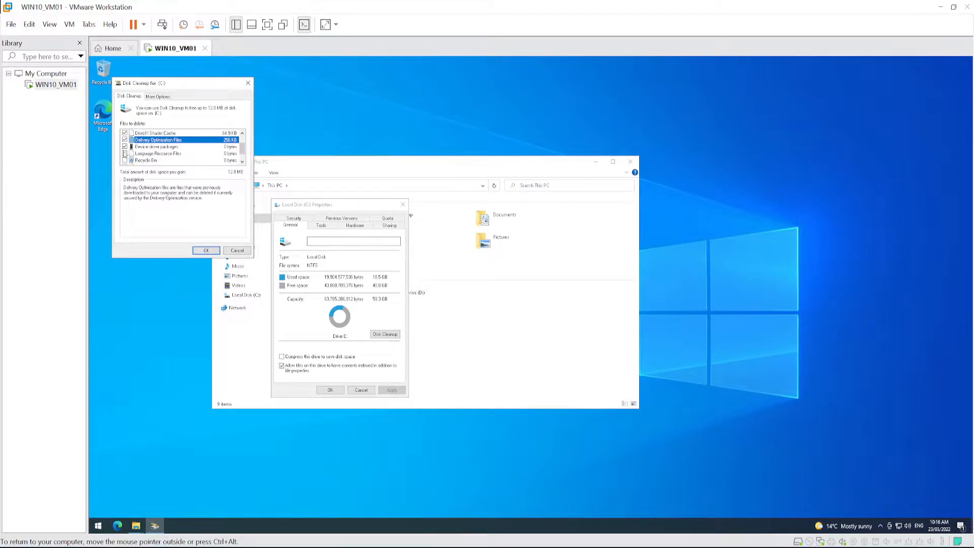
pyautogui.click(125, 161)
pyautogui.scroll(-1, 141, 164)
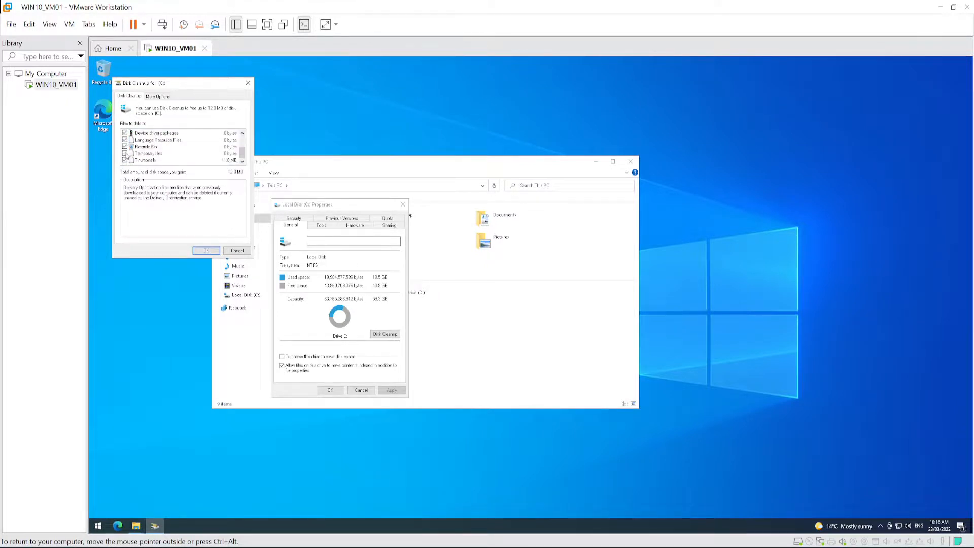
pyautogui.scroll(2, 153, 157)
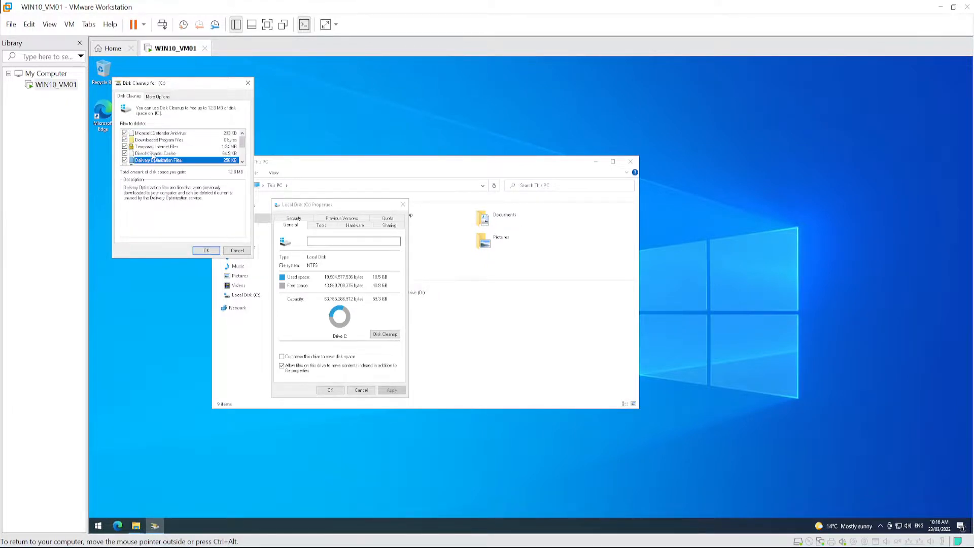
pyautogui.click(206, 252)
pyautogui.click(543, 296)
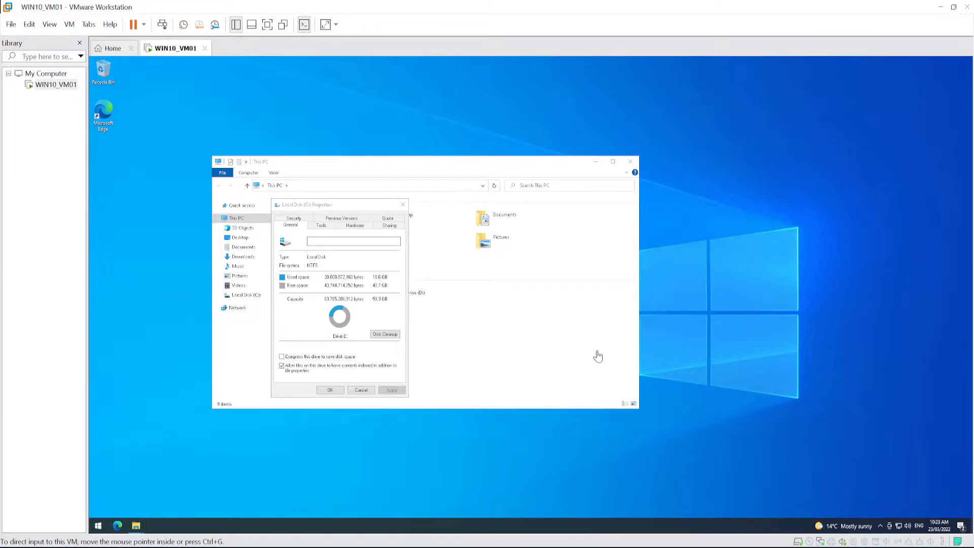
pyautogui.click(403, 208)
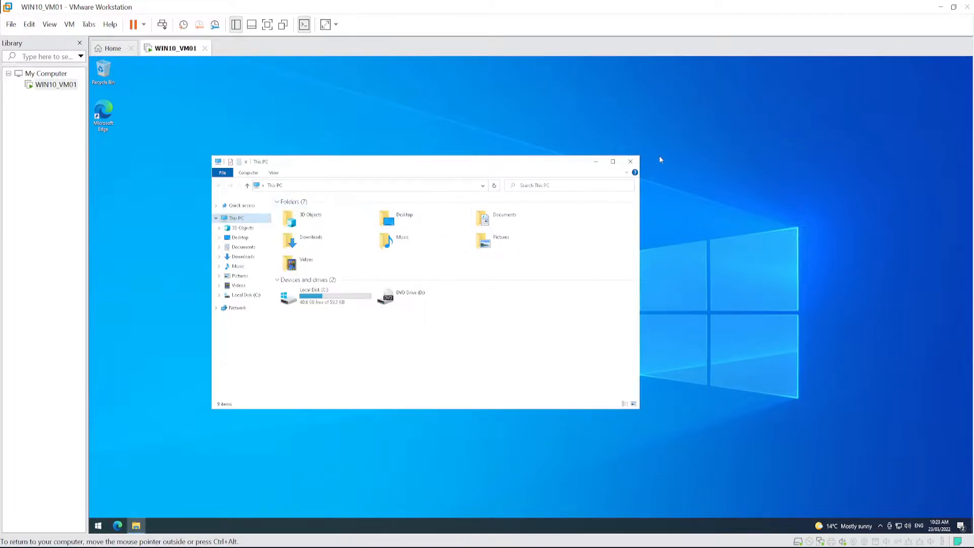
pyautogui.click(630, 161)
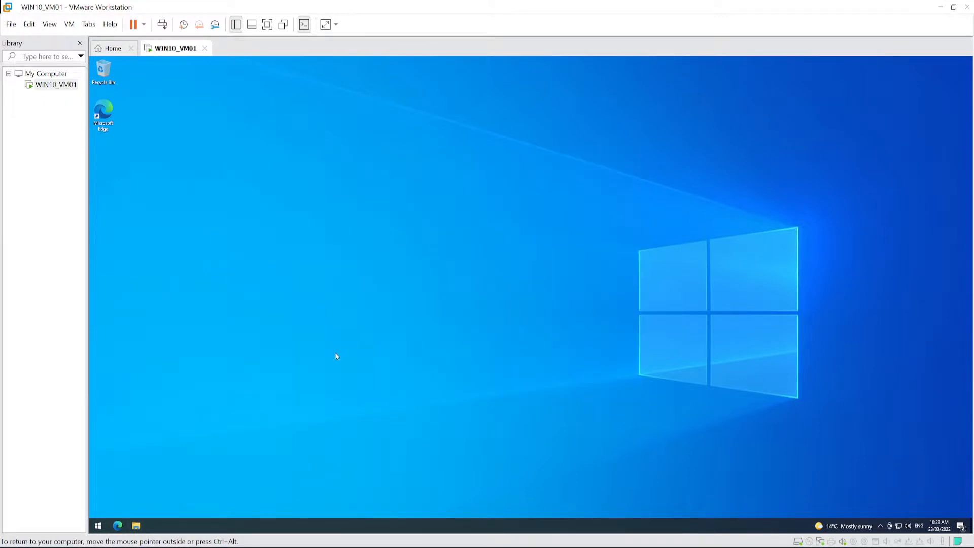
pyautogui.click(98, 525)
pyautogui.click(99, 510)
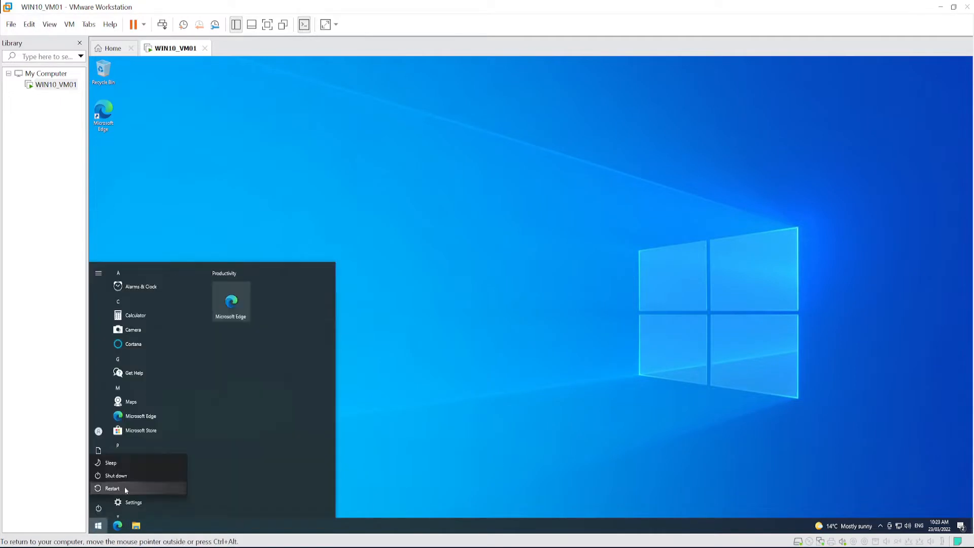
pyautogui.click(581, 373)
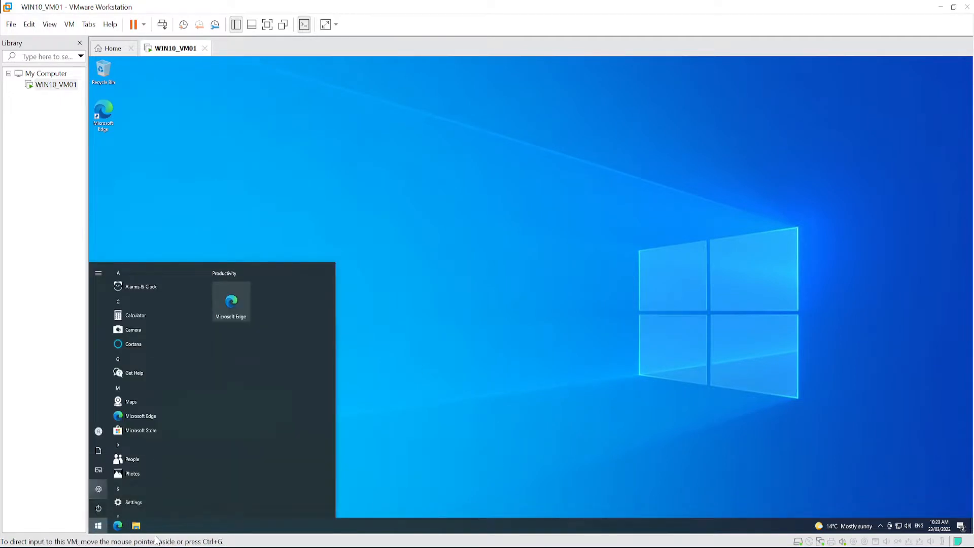
# - Open the properties of This PC from File Explorer and bring up the advanced computer-name settings
pyautogui.click(137, 527)
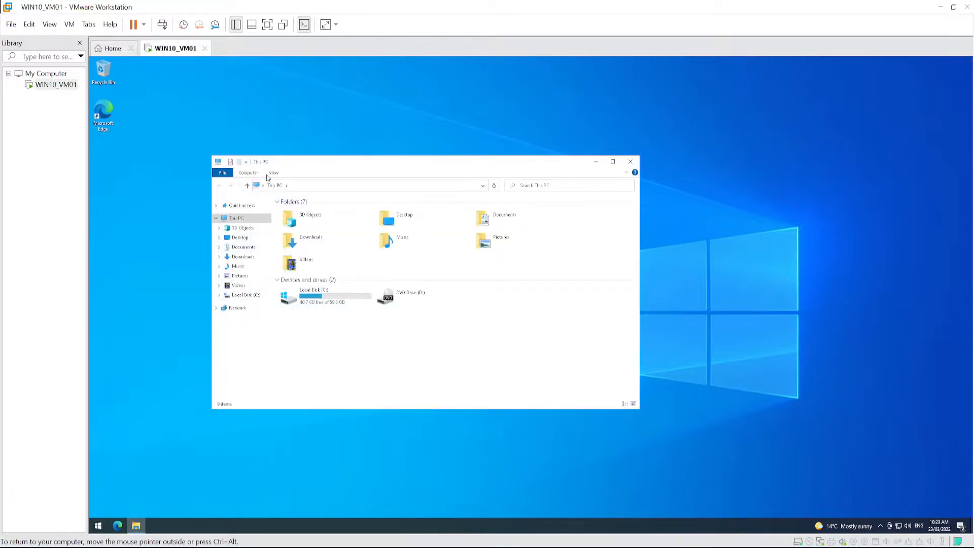
pyautogui.hotkey('ctrl', 'alt')
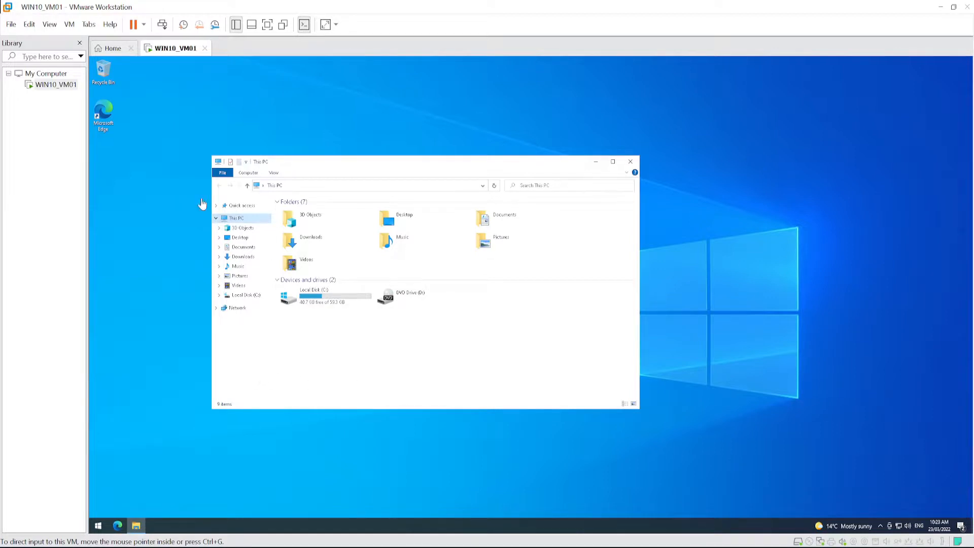
pyautogui.click(236, 221)
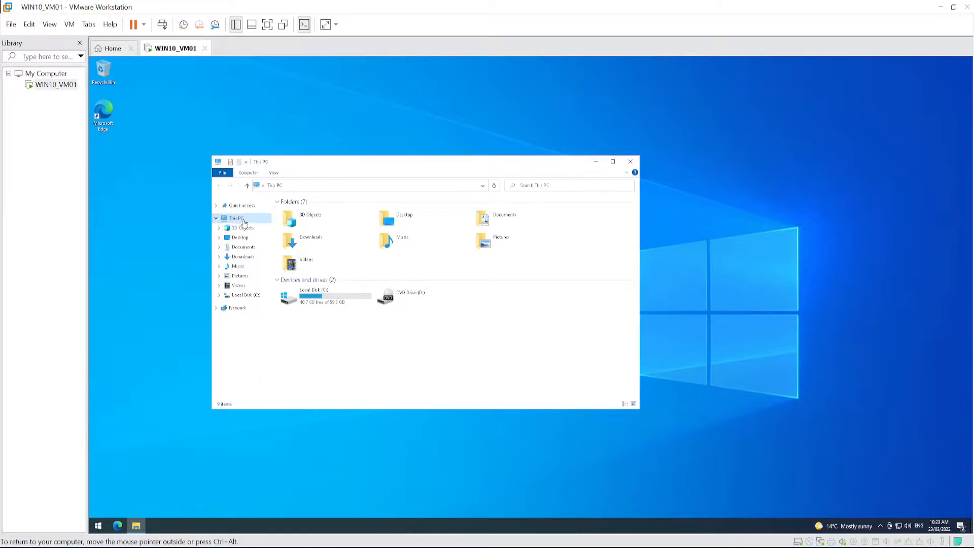
pyautogui.rightClick(242, 219)
pyautogui.click(269, 325)
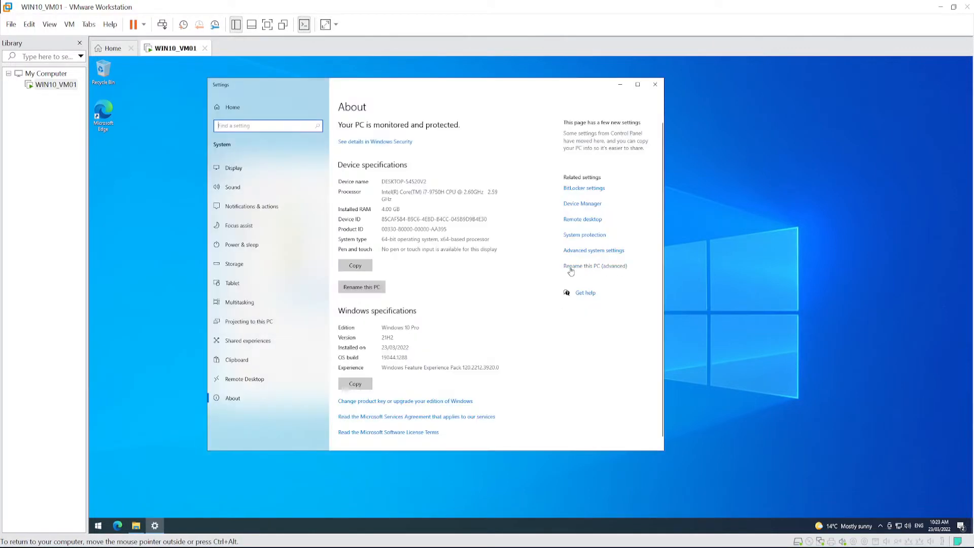
pyautogui.click(598, 272)
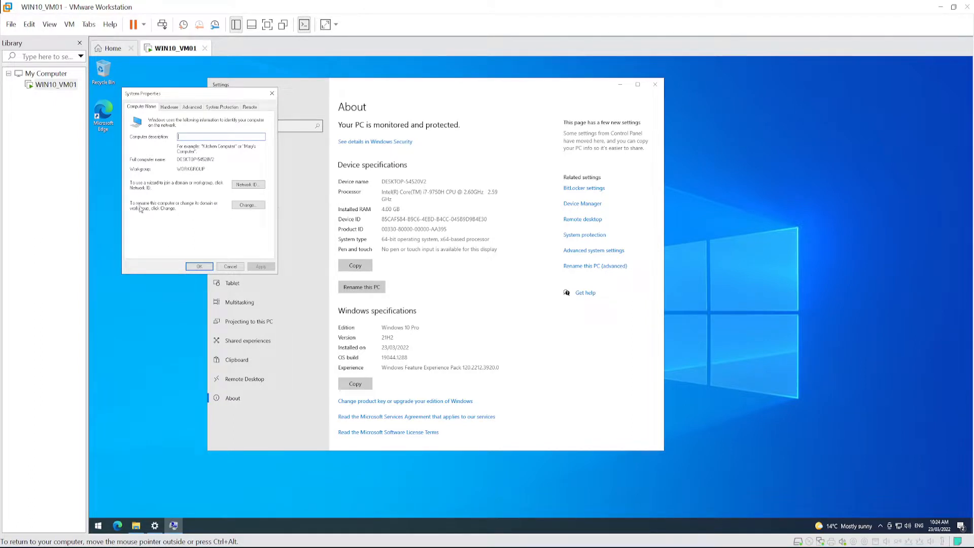
# - Change the computer name to WIN10-VM01 and acknowledge the restart requirement
pyautogui.click(247, 205)
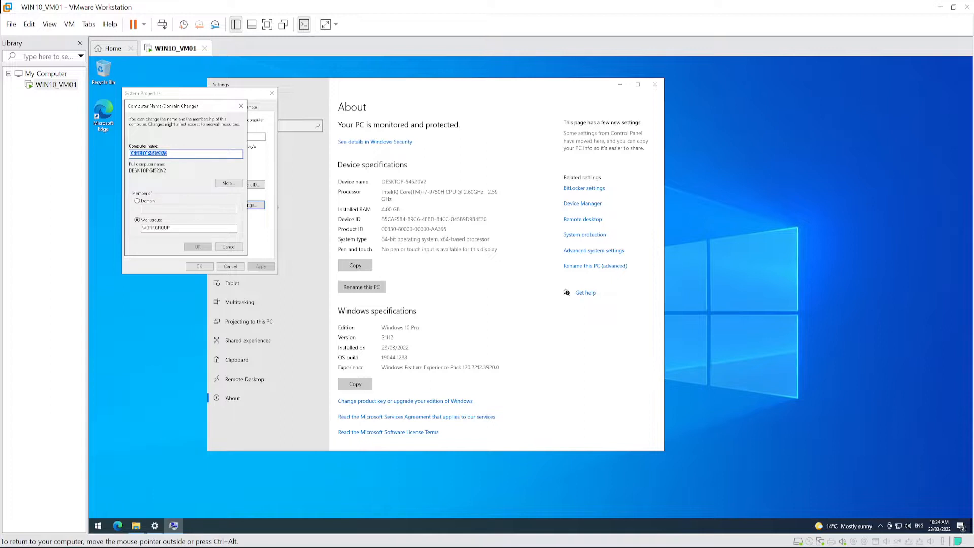
pyautogui.write('WIN')
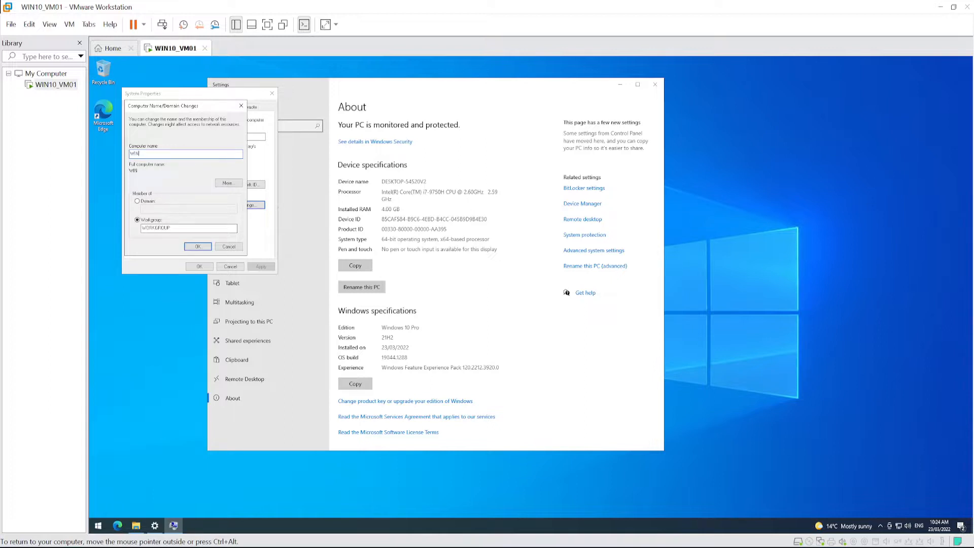
pyautogui.write('10-VM01')
pyautogui.press('BackSpace')
pyautogui.write('-')
pyautogui.click(199, 247)
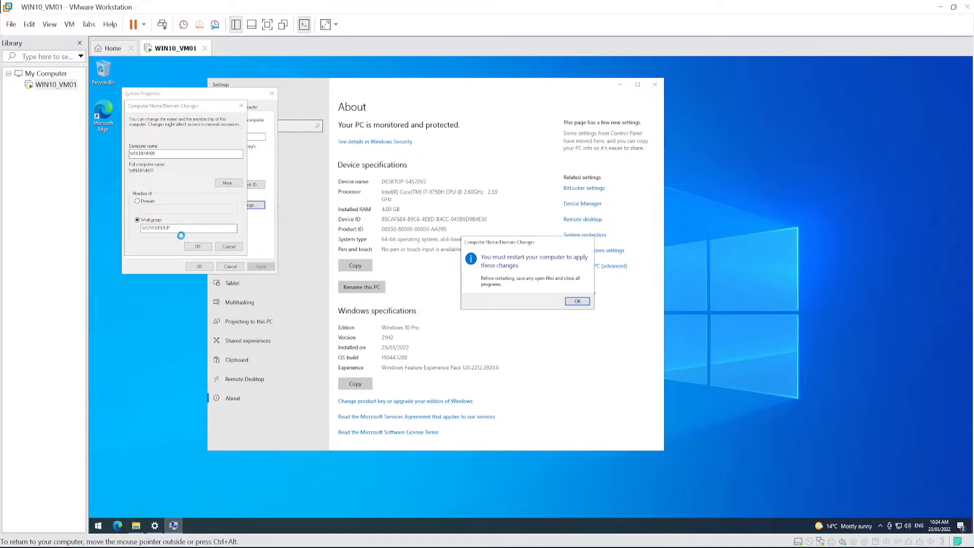
pyautogui.click(577, 301)
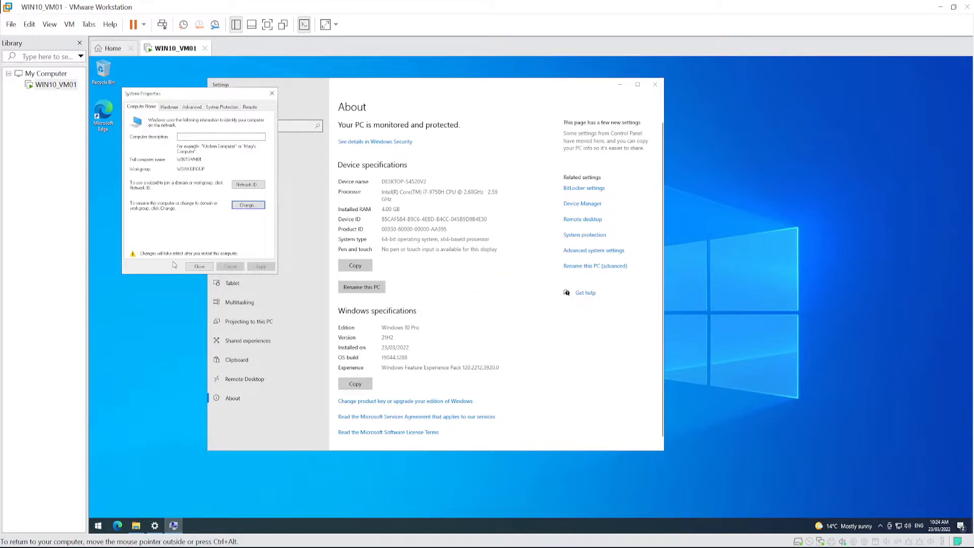
# - Close the system properties, restart the guest immediately, and sign back in with the account password
pyautogui.click(199, 266)
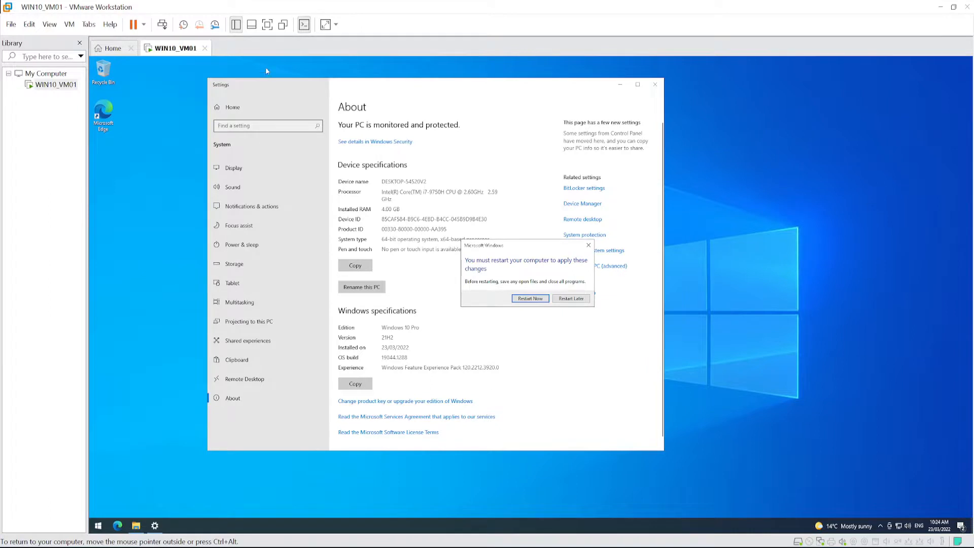
pyautogui.click(527, 300)
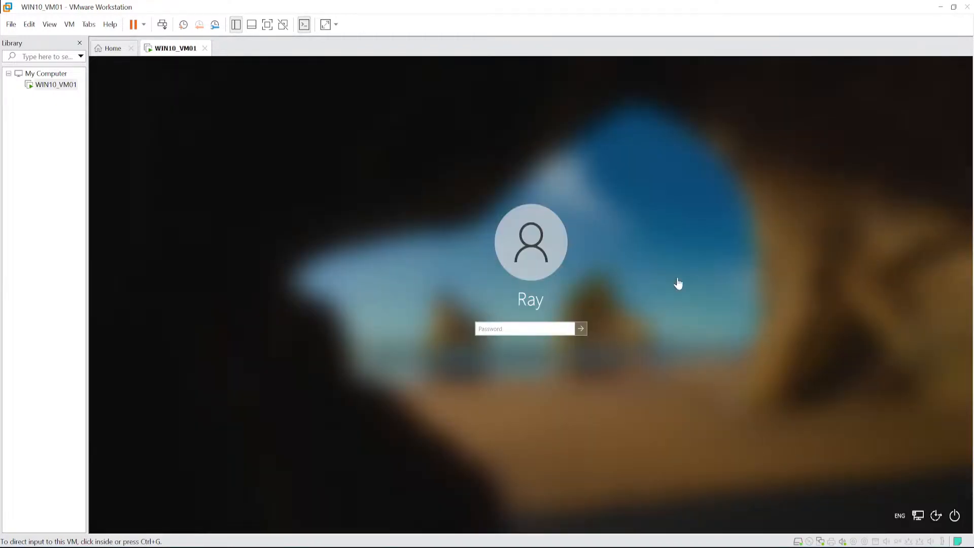
pyautogui.click(507, 331)
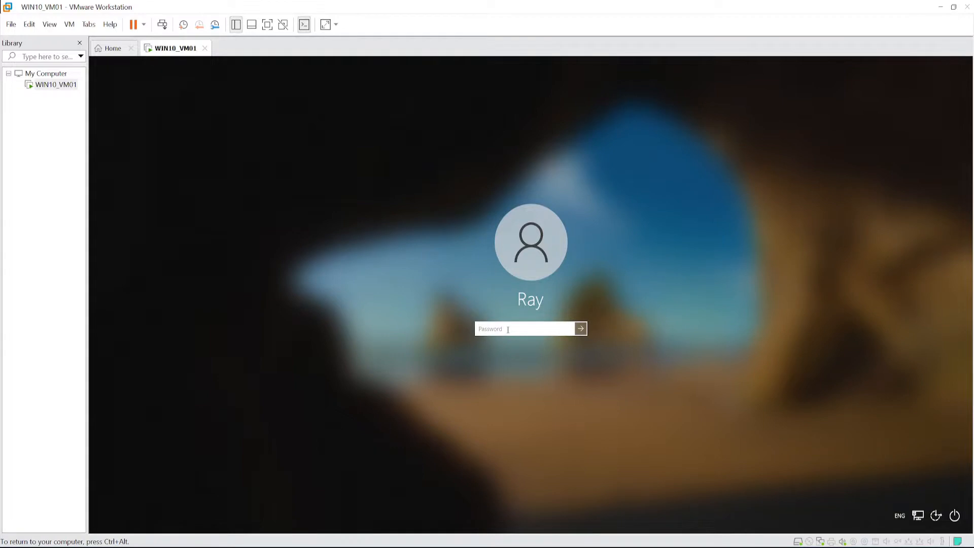
pyautogui.write('••••••••')
pyautogui.press('Return')
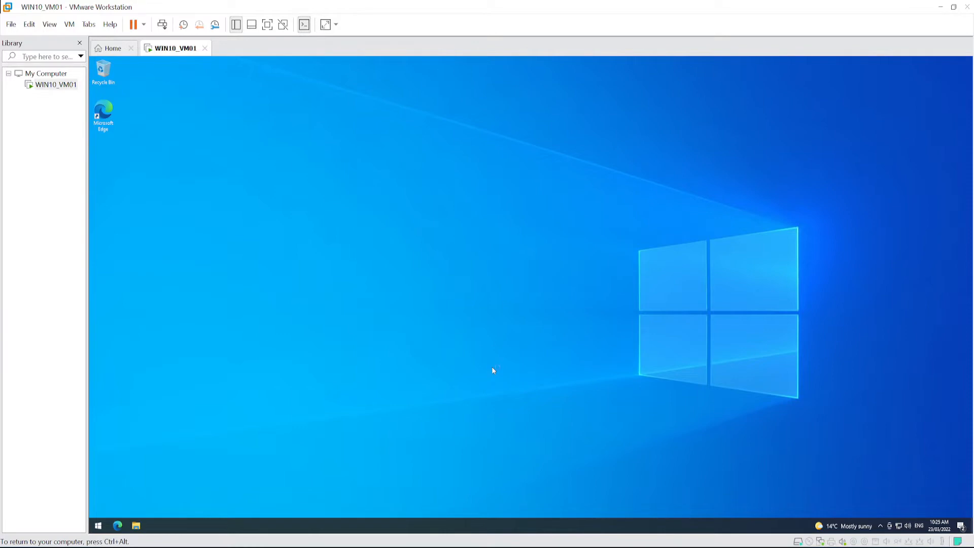
# - Open the Windows Update settings in the guest, check for updates, and dismiss the Windows 11 notice
pyautogui.click(98, 527)
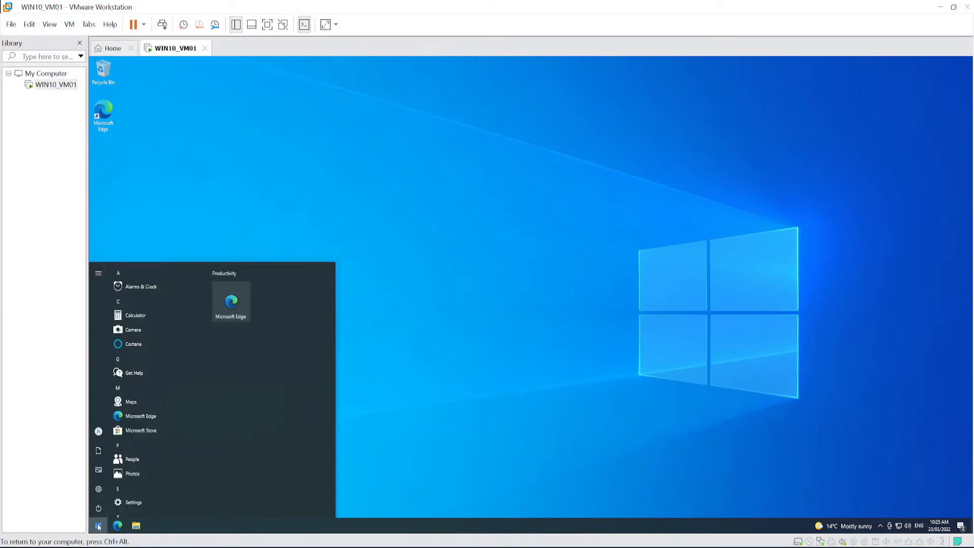
pyautogui.write('windows update')
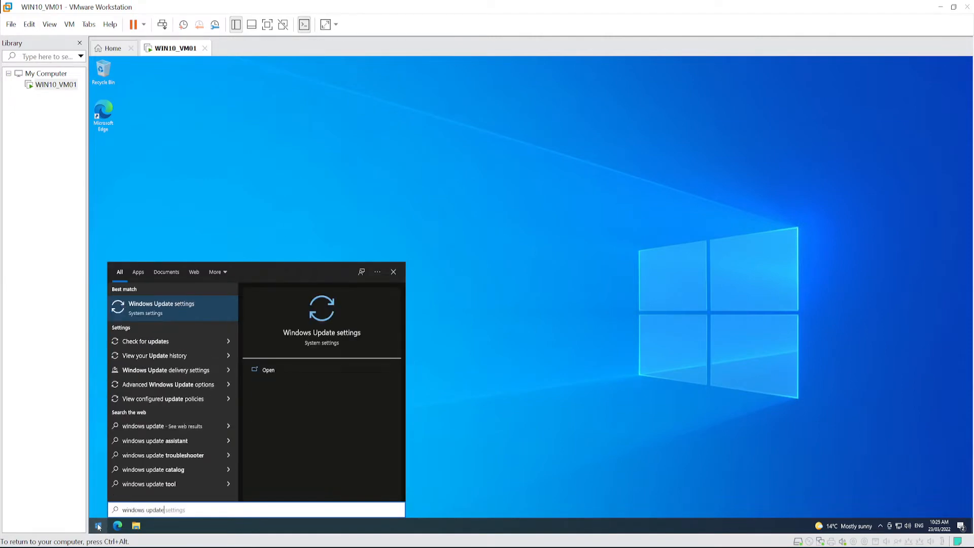
pyautogui.press('Return')
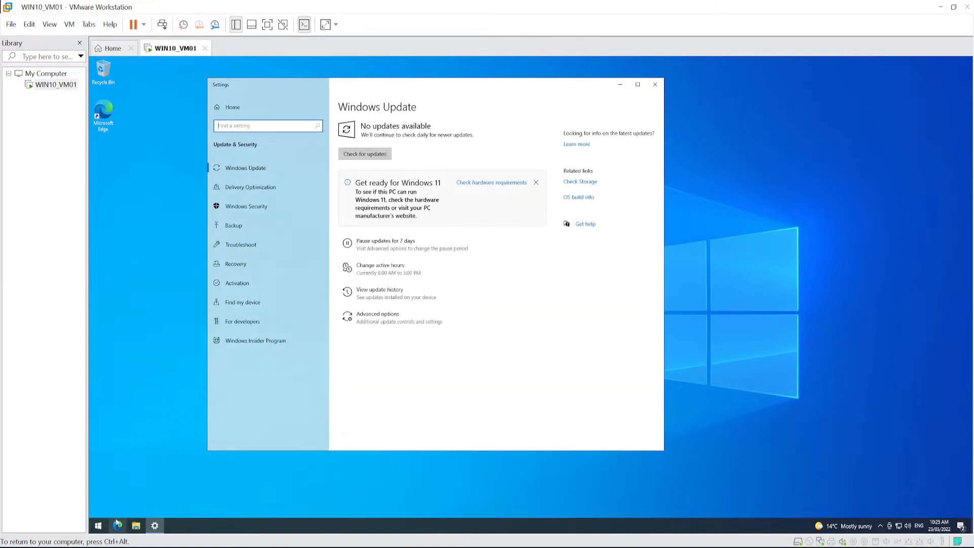
pyautogui.click(391, 152)
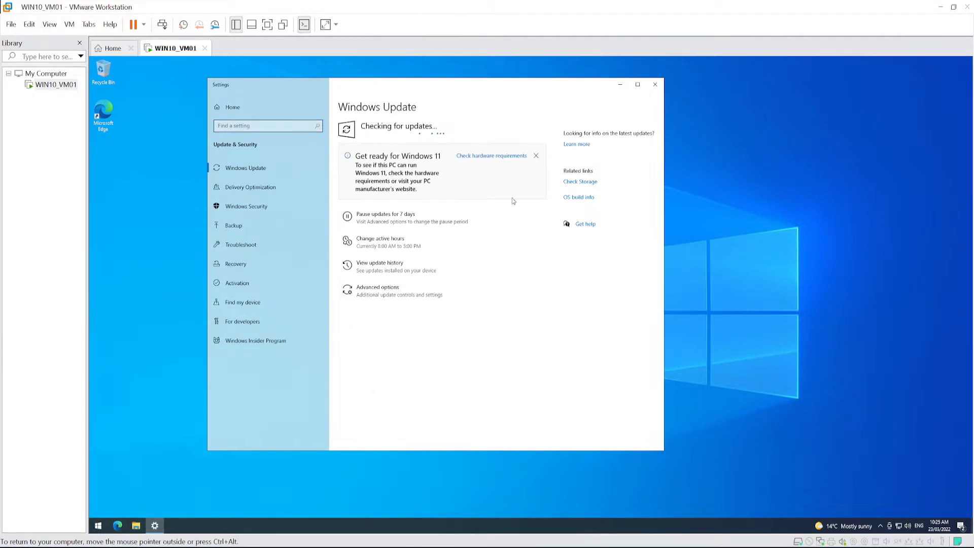
pyautogui.click(536, 156)
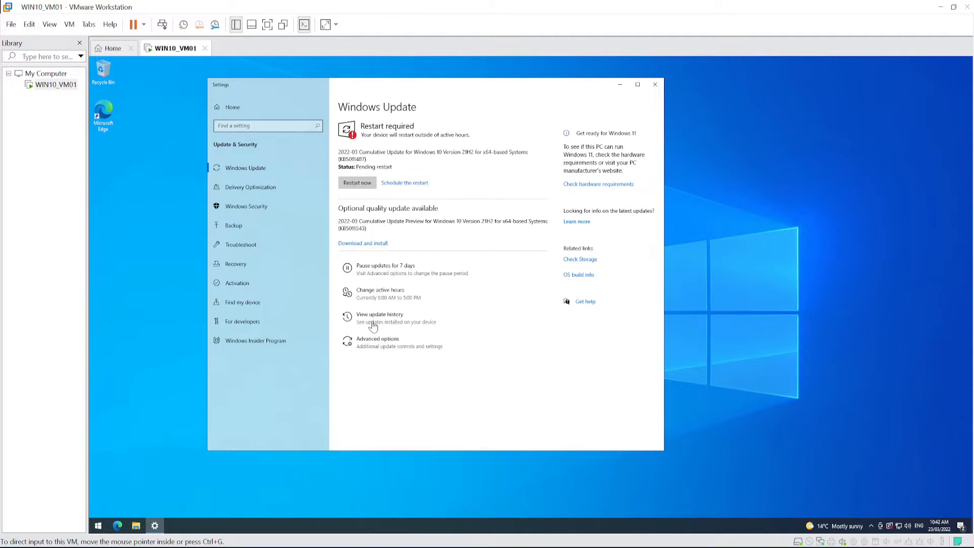
# - Restart the guest to finish installing the 2022-03 cumulative update KB5011487, and sign back in with the account password
pyautogui.click(357, 184)
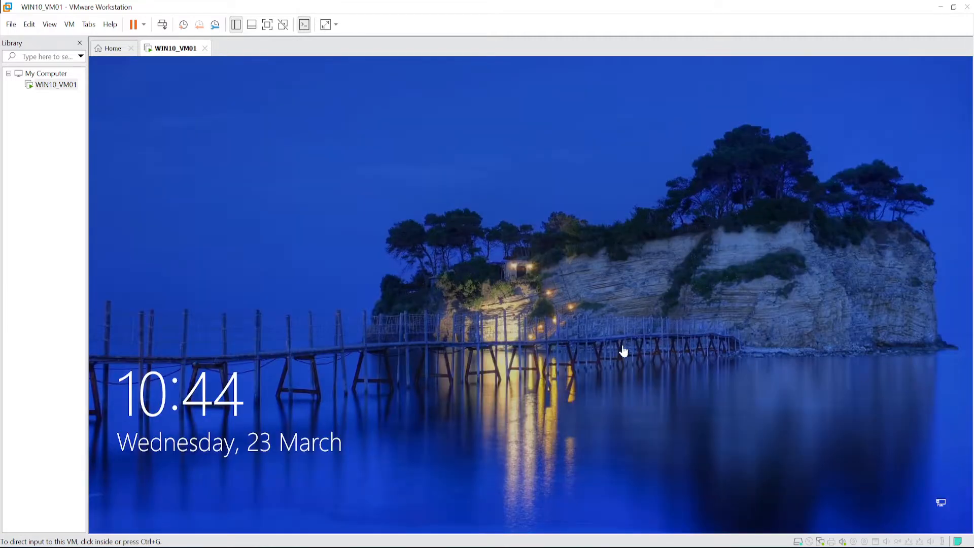
pyautogui.click(460, 336)
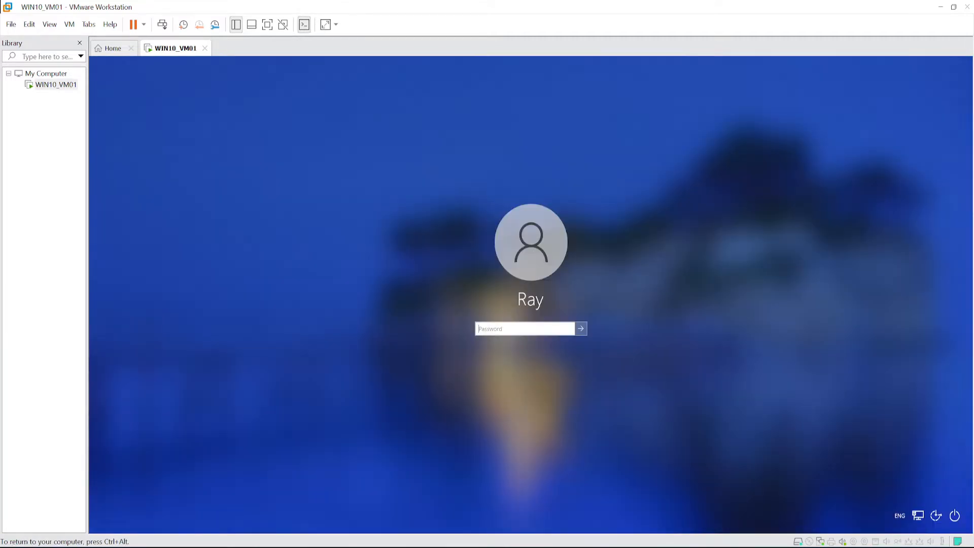
pyautogui.write('********')
pyautogui.press('Return')
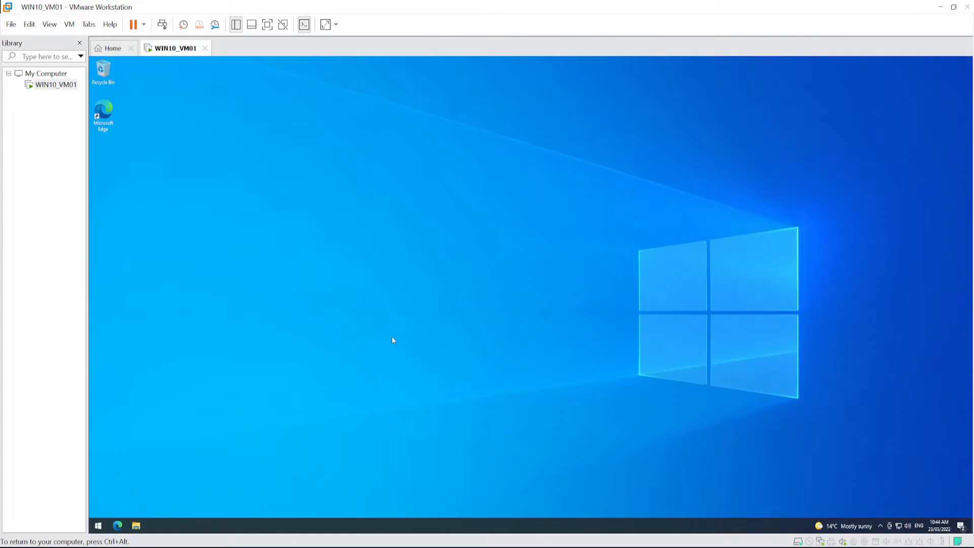
# - Check Windows Update again, and download and install the optional 2022-03 Cumulative Update Preview KB5011543
pyautogui.click(99, 527)
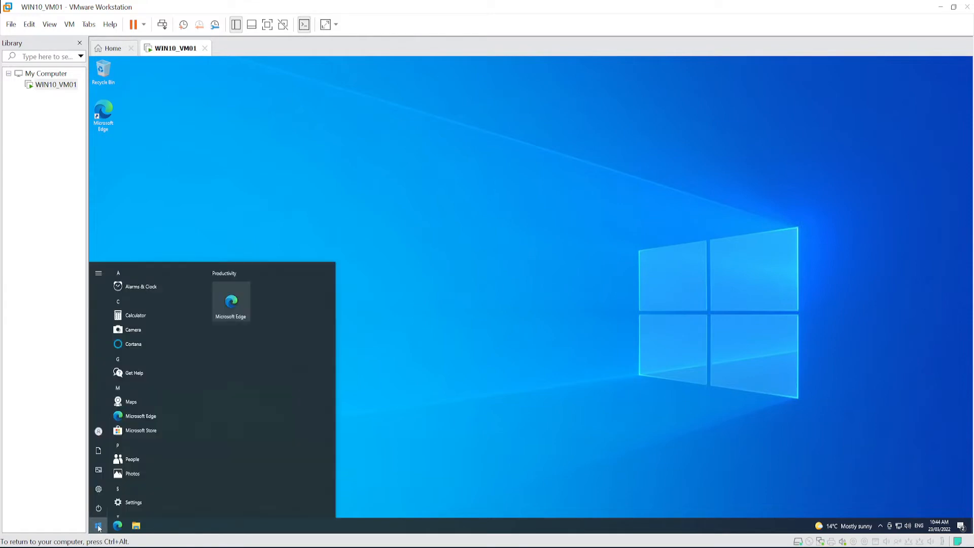
pyautogui.write('win')
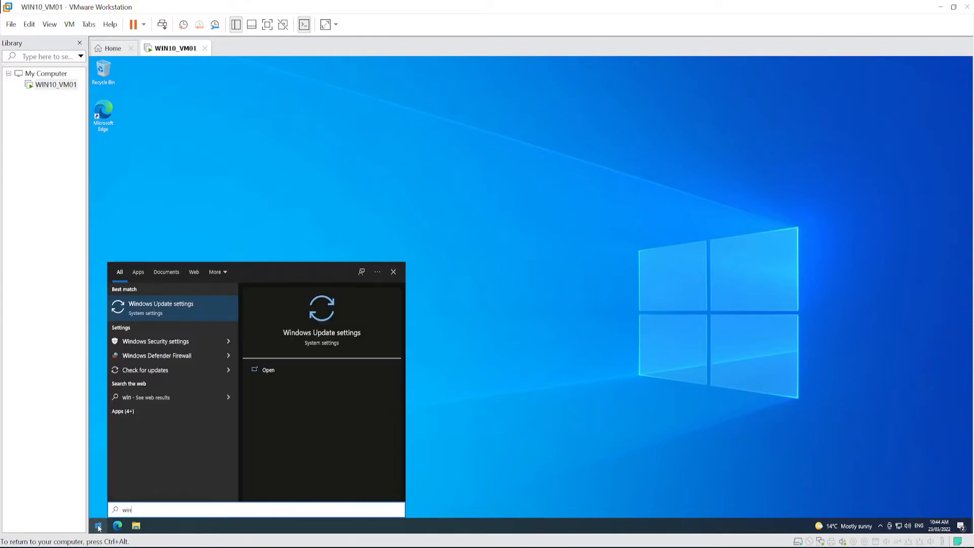
pyautogui.write('dows update')
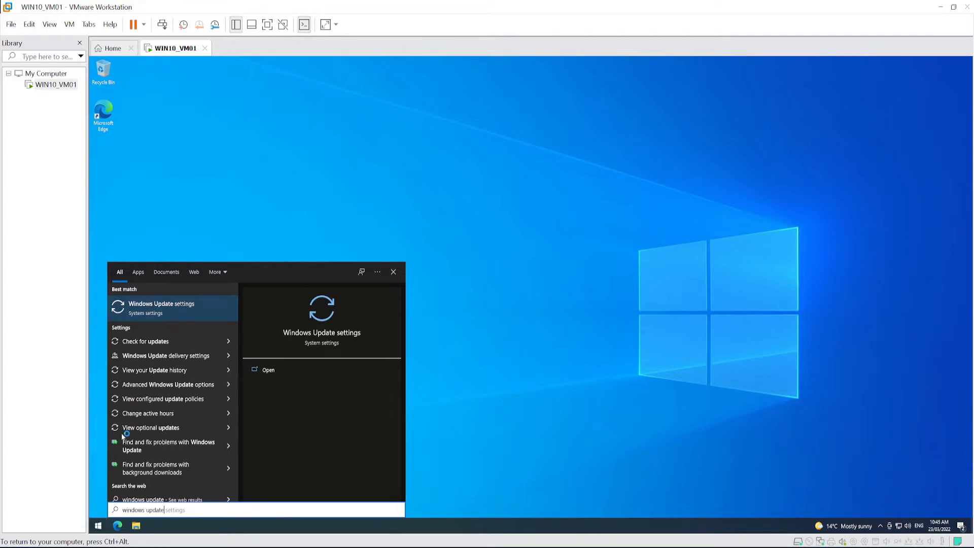
pyautogui.press('Return')
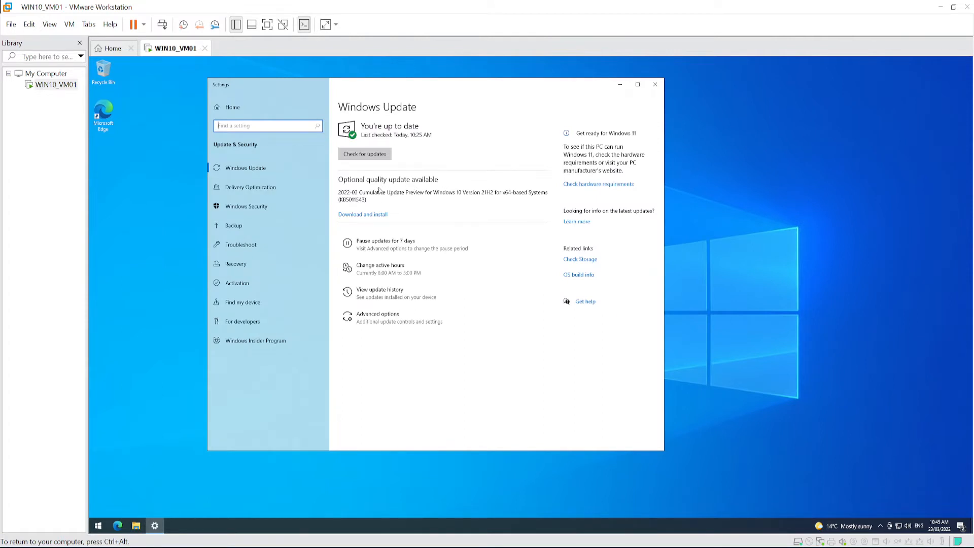
pyautogui.click(372, 153)
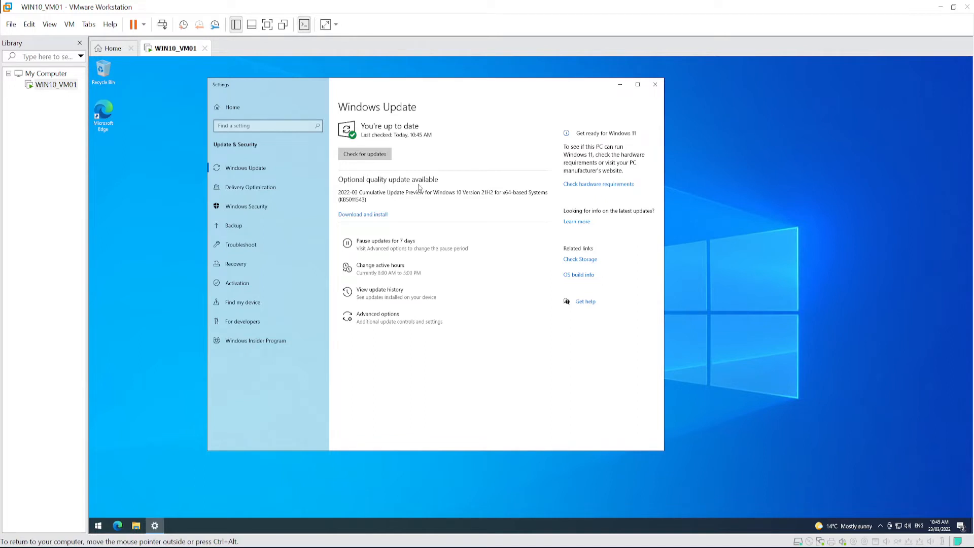
pyautogui.click(356, 214)
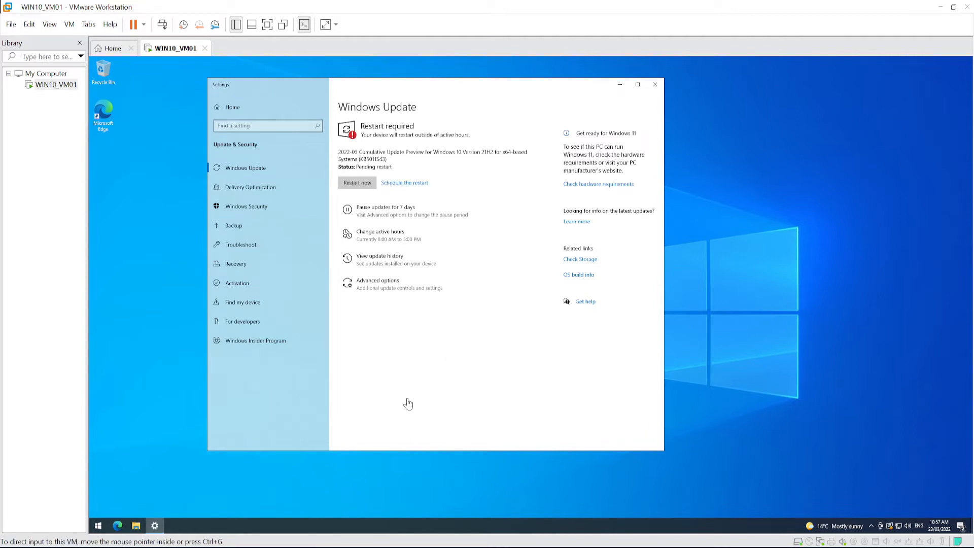
# - Restart the guest to apply the optional preview update, and sign in again with the account password
pyautogui.click(363, 184)
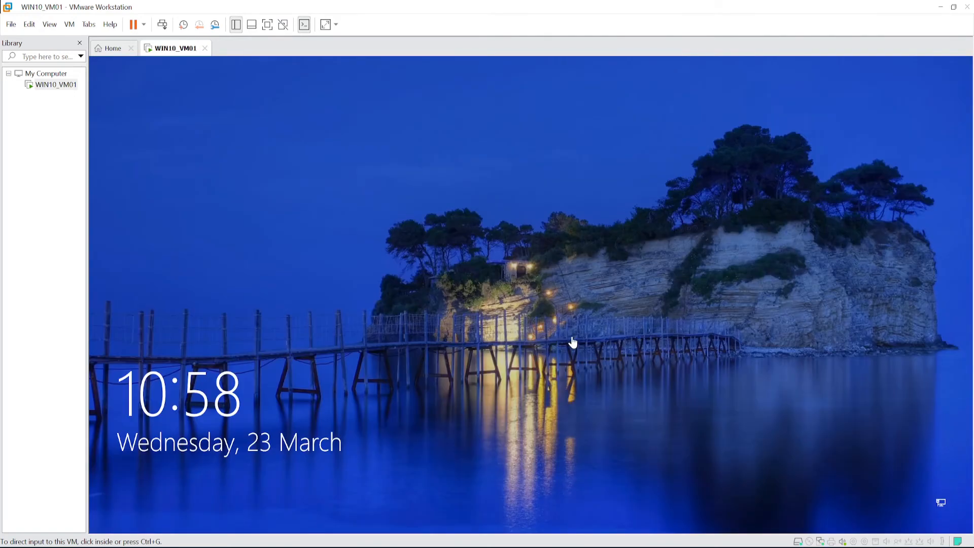
pyautogui.click(573, 342)
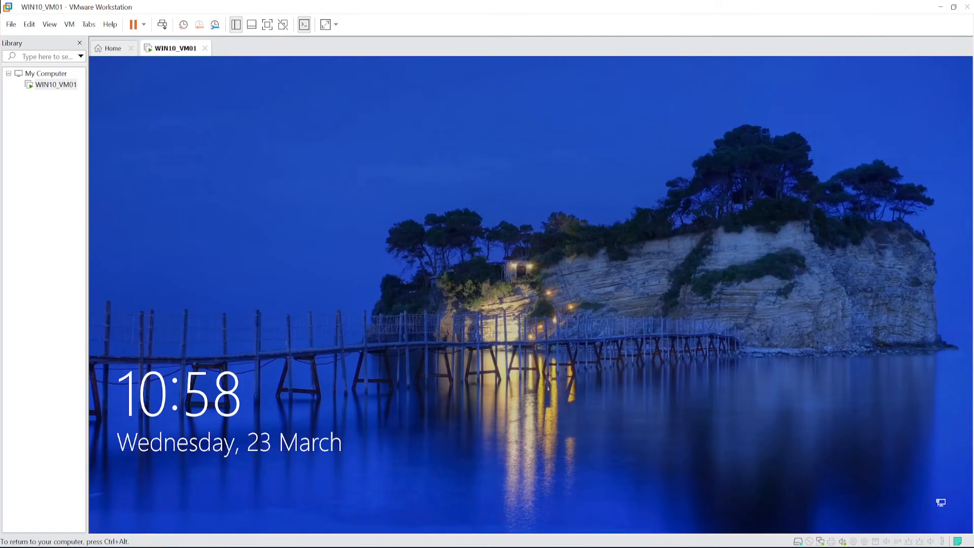
pyautogui.write('•••••••••')
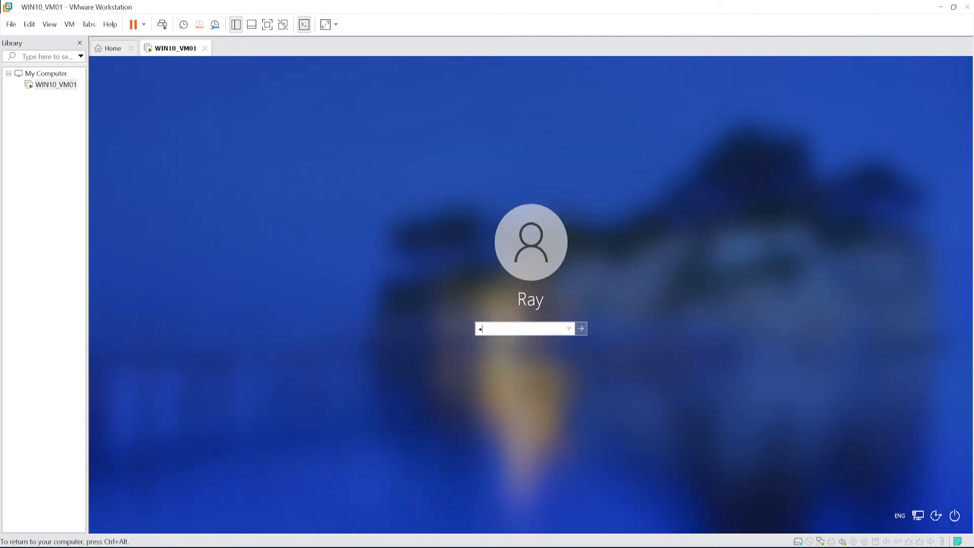
pyautogui.press('Return')
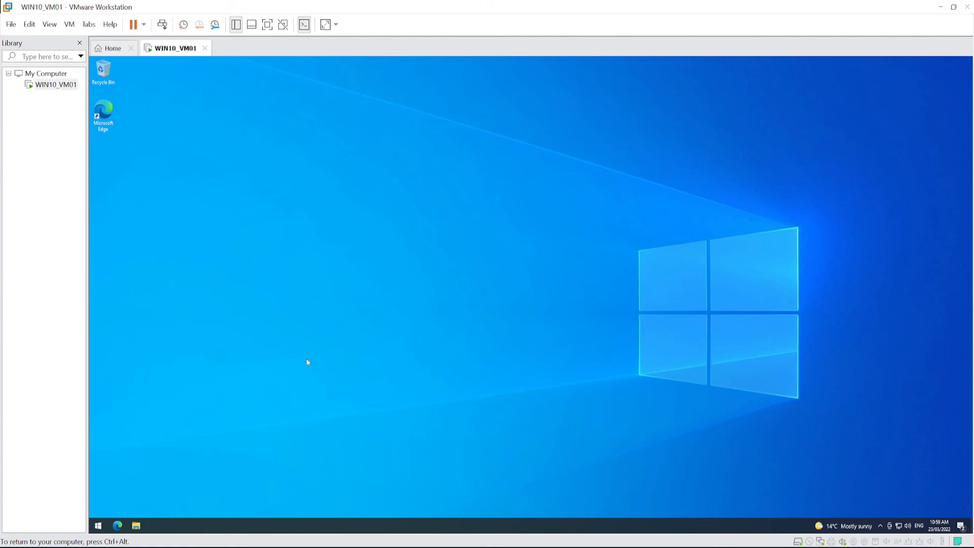
# - Shut down the Windows 10 guest
pyautogui.click(98, 525)
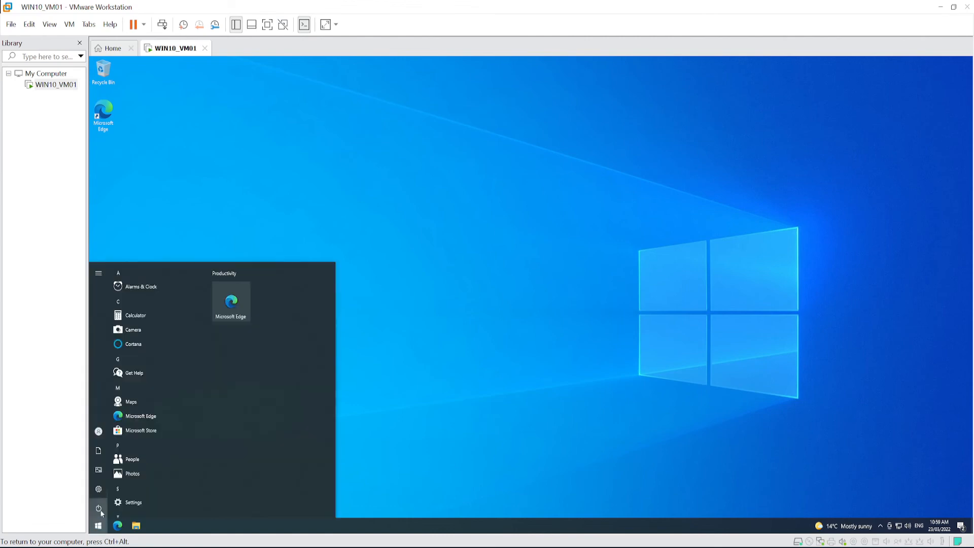
pyautogui.click(108, 511)
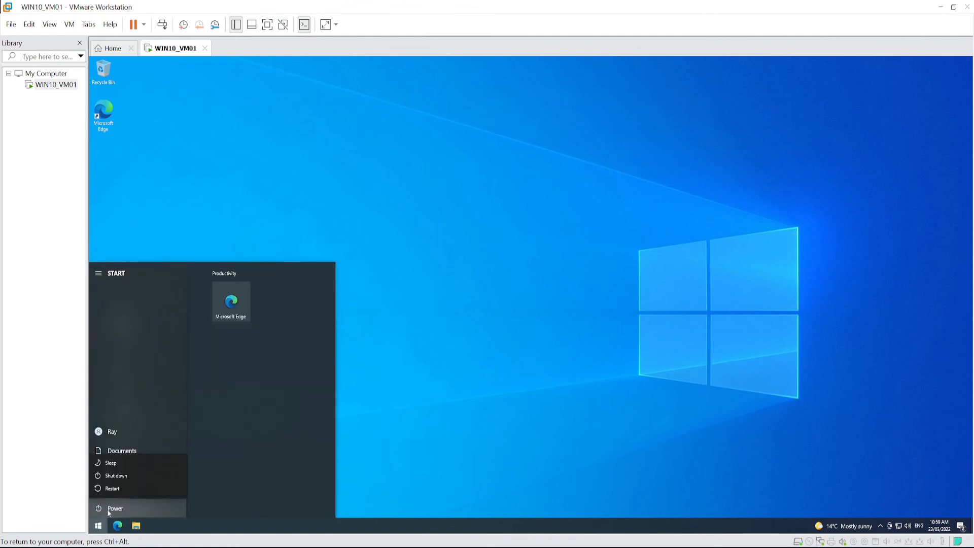
pyautogui.click(120, 477)
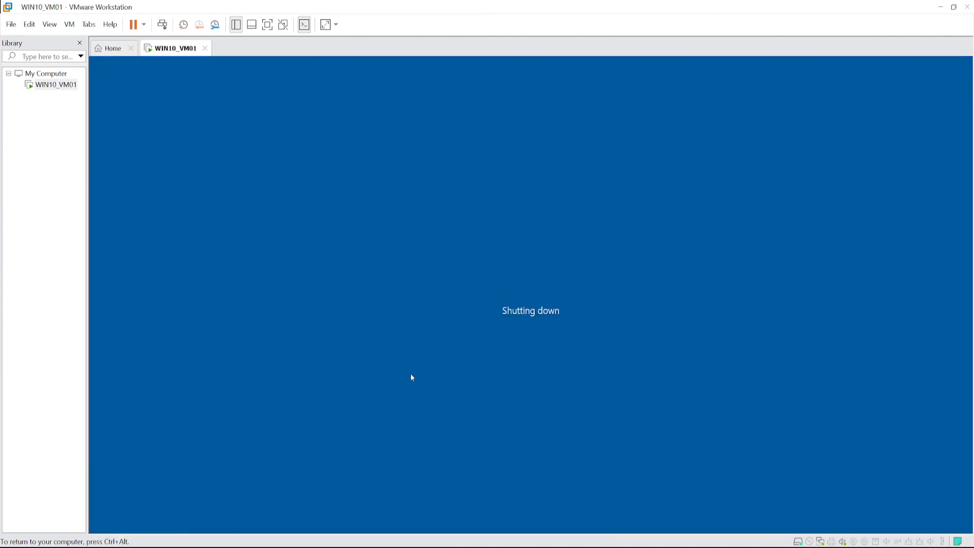